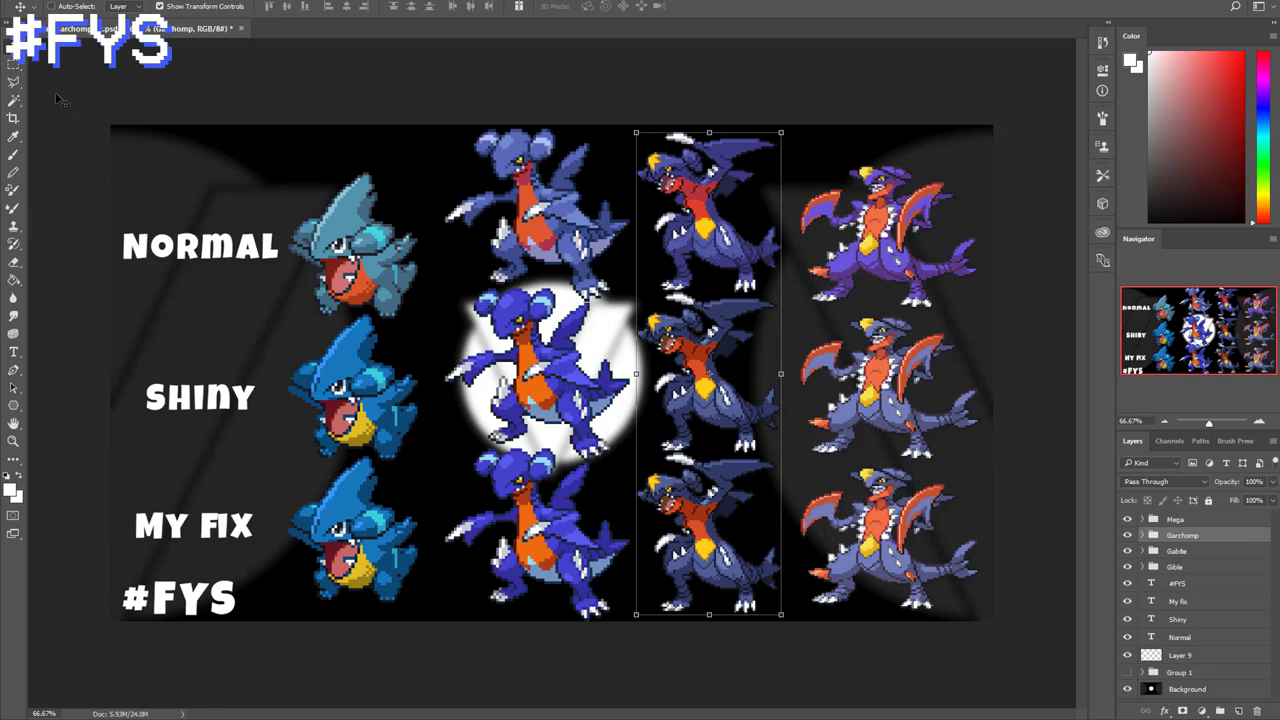
Lock the normal and shiny sprite layers inside the Gible group and make its Fix layer active
key(ctrl+plus)
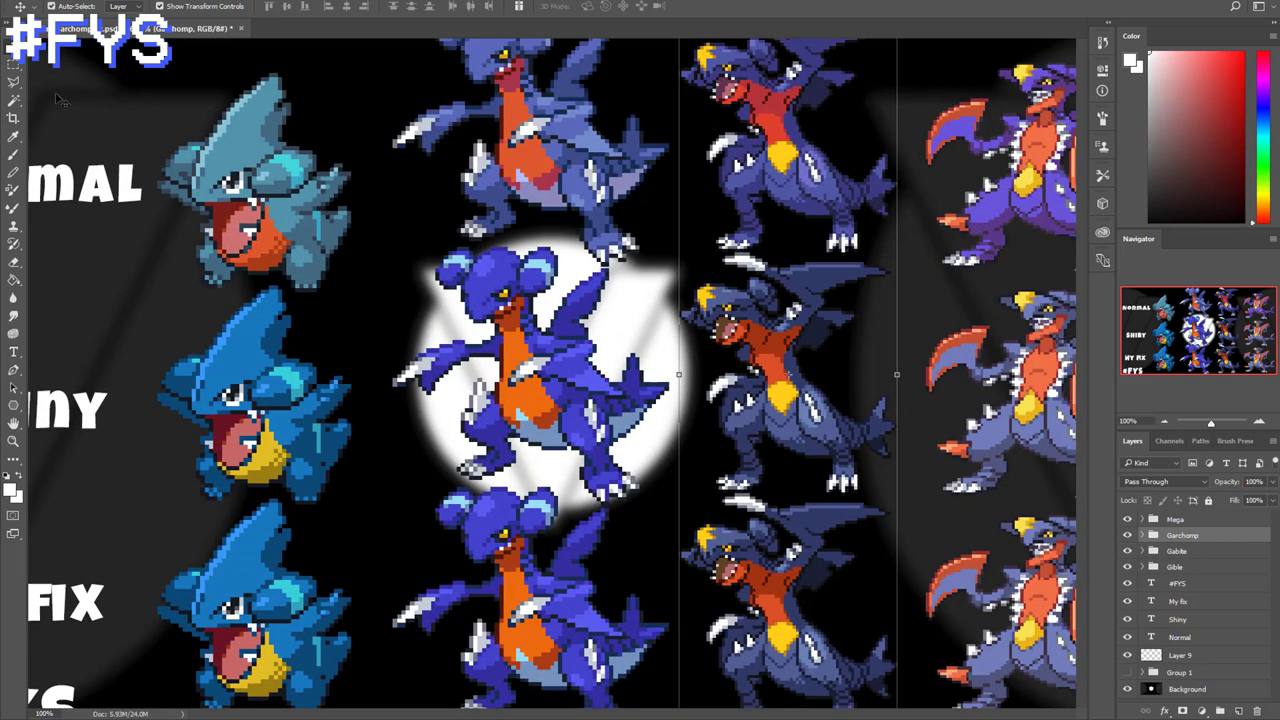
key(ctrl+plus)
key(ctrl+minus)
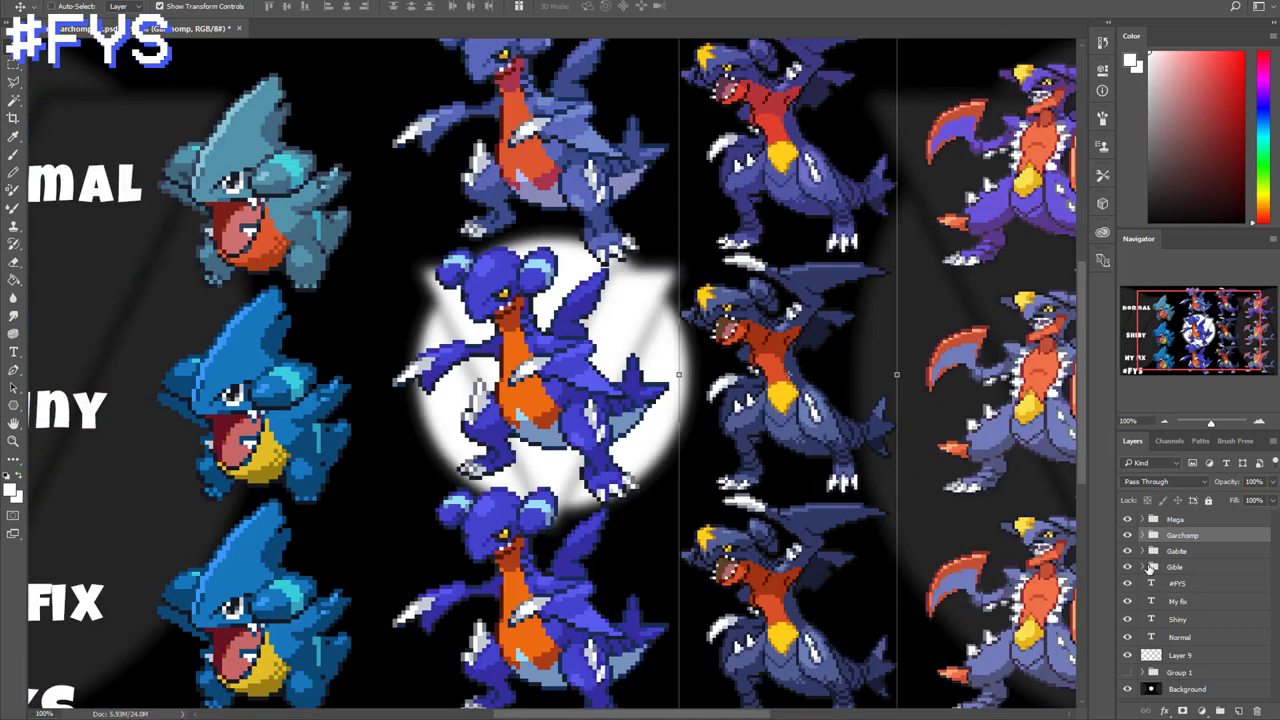
click(1145, 568)
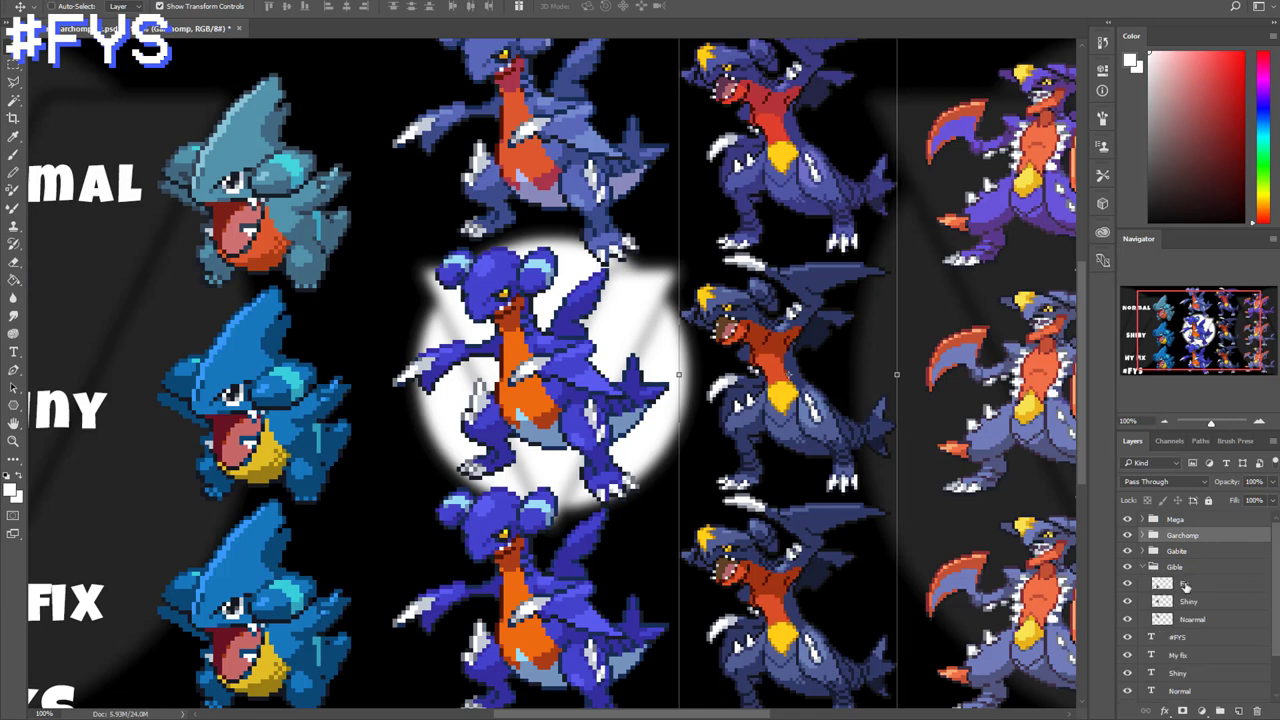
click(1195, 601)
click(1195, 619)
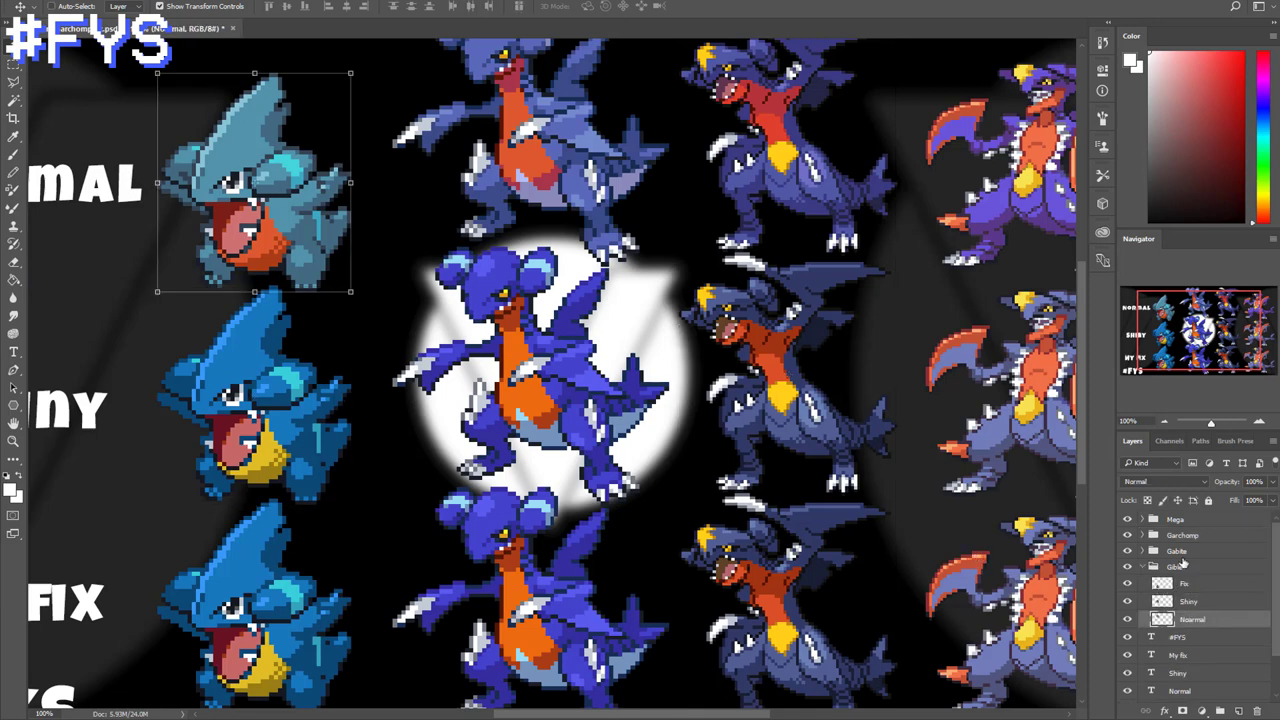
click(1185, 583)
Sample the main body blue of the My Fix Gible sprite as the foreground color
drag(603, 716, 557, 716)
scroll(480, 590, down, 3)
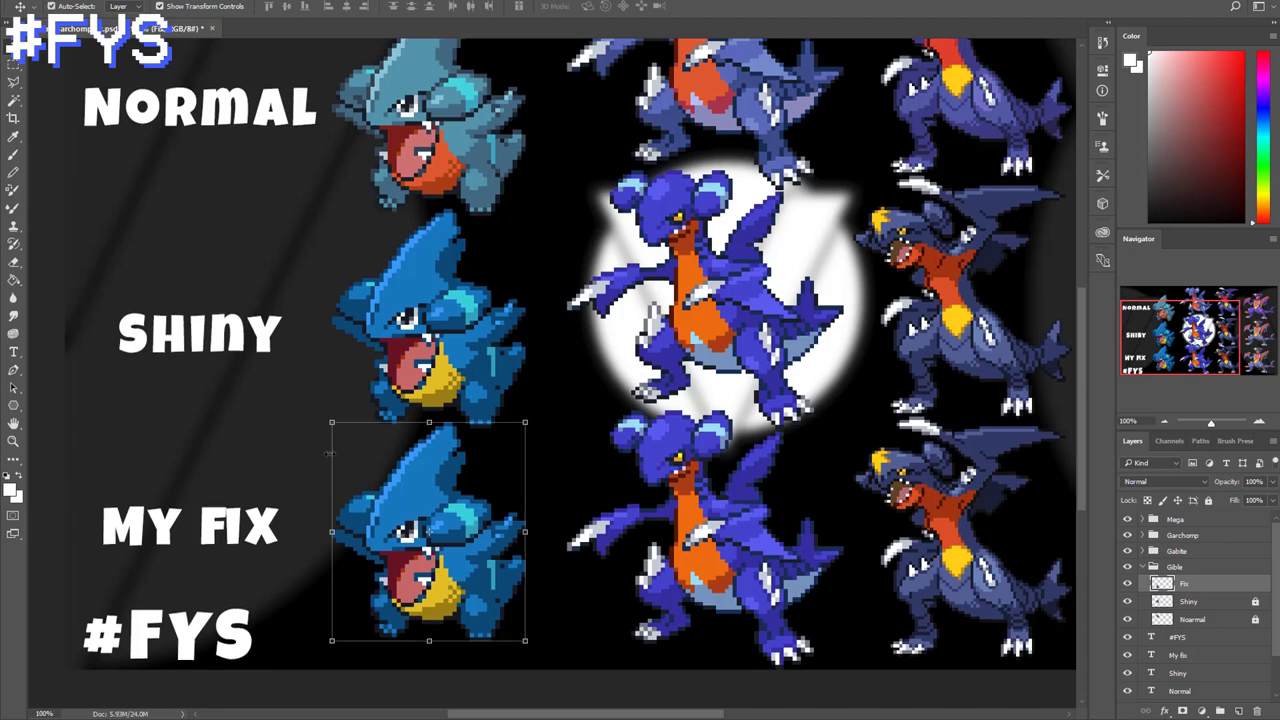
key(ctrl+plus)
scroll(550, 370, down, 5)
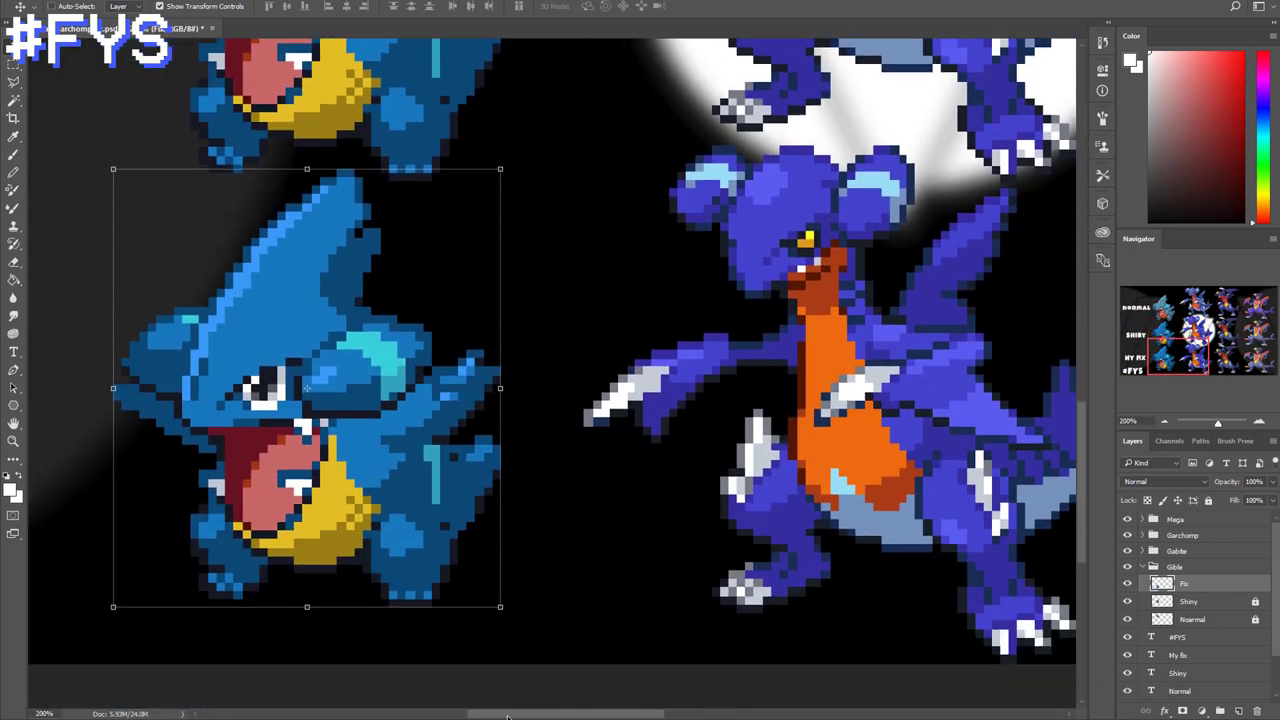
drag(507, 716, 462, 716)
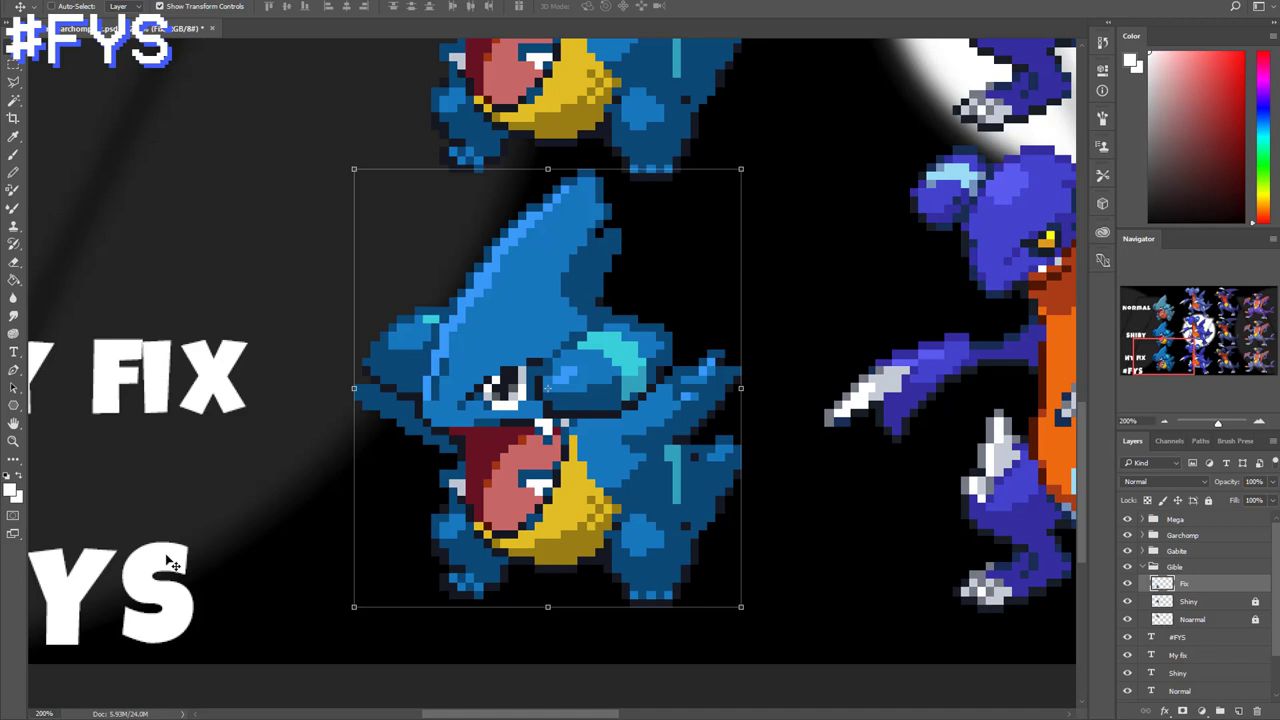
key(ctrl+plus)
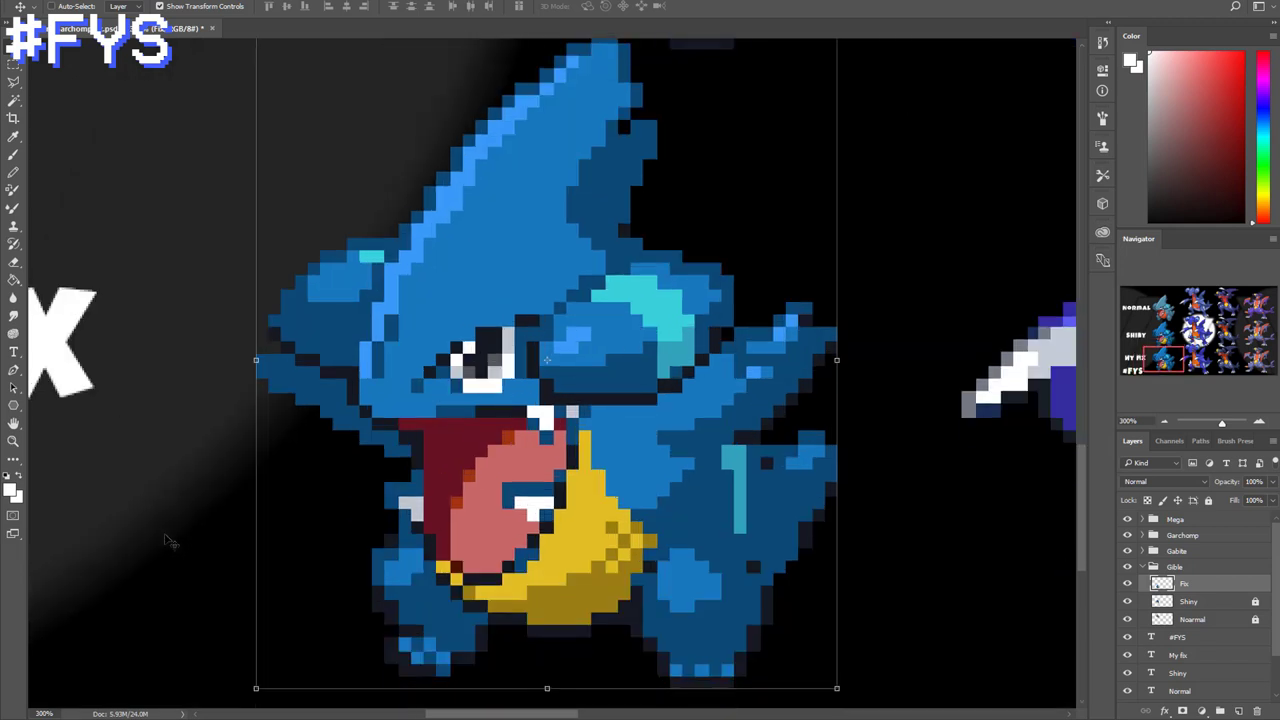
scroll(170, 541, up, 2)
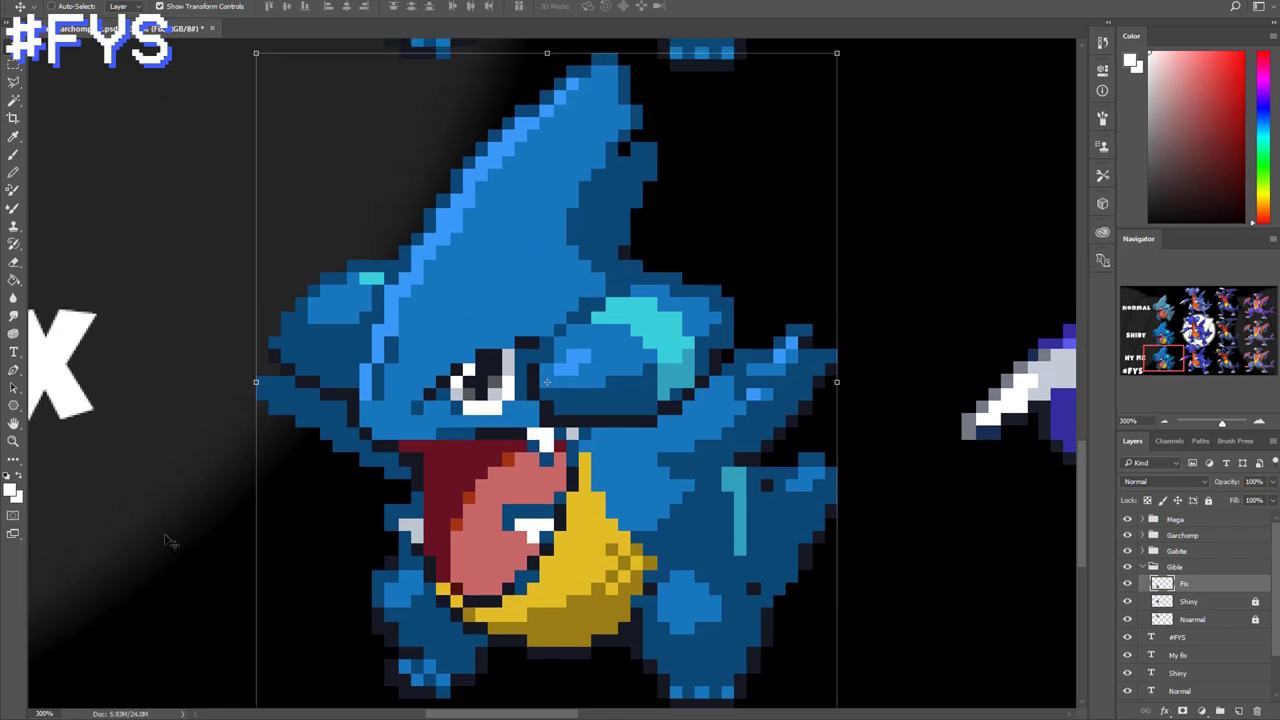
key(i)
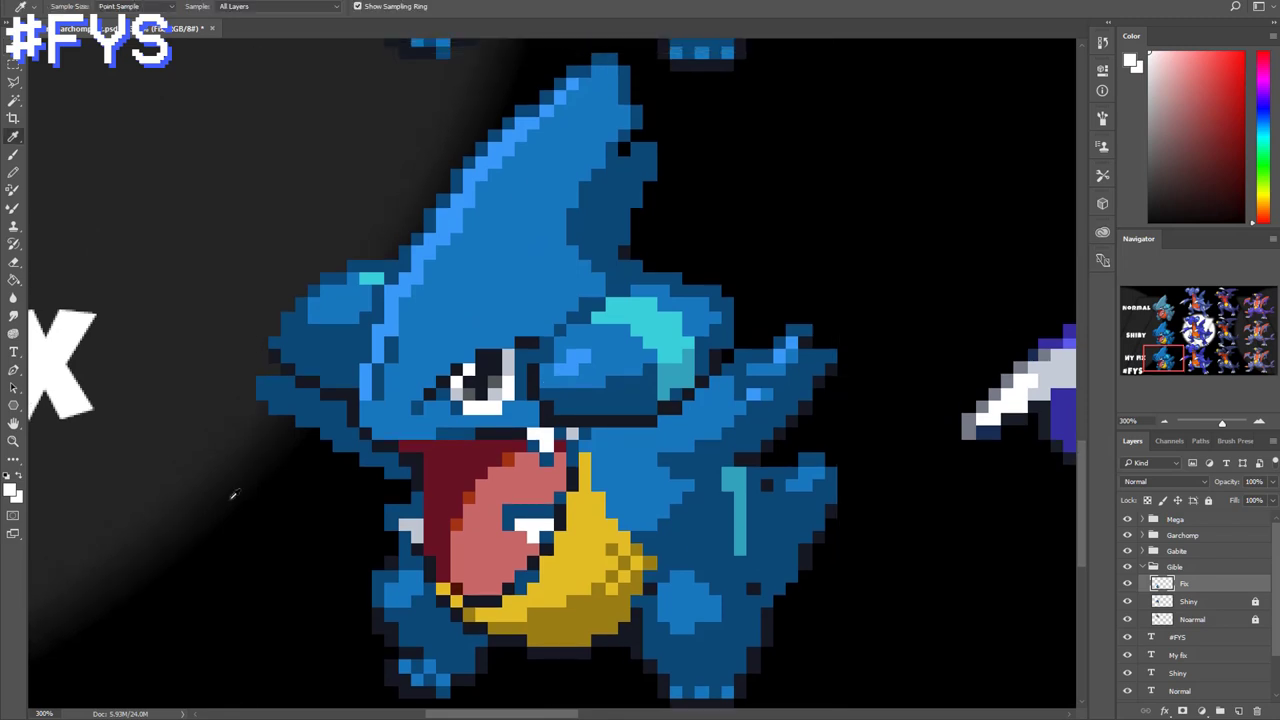
click(459, 327)
Select the light, mid and dark blue body shades of the Fix Gible with Color Range, leaving out the cyan stripes
click(204, 2)
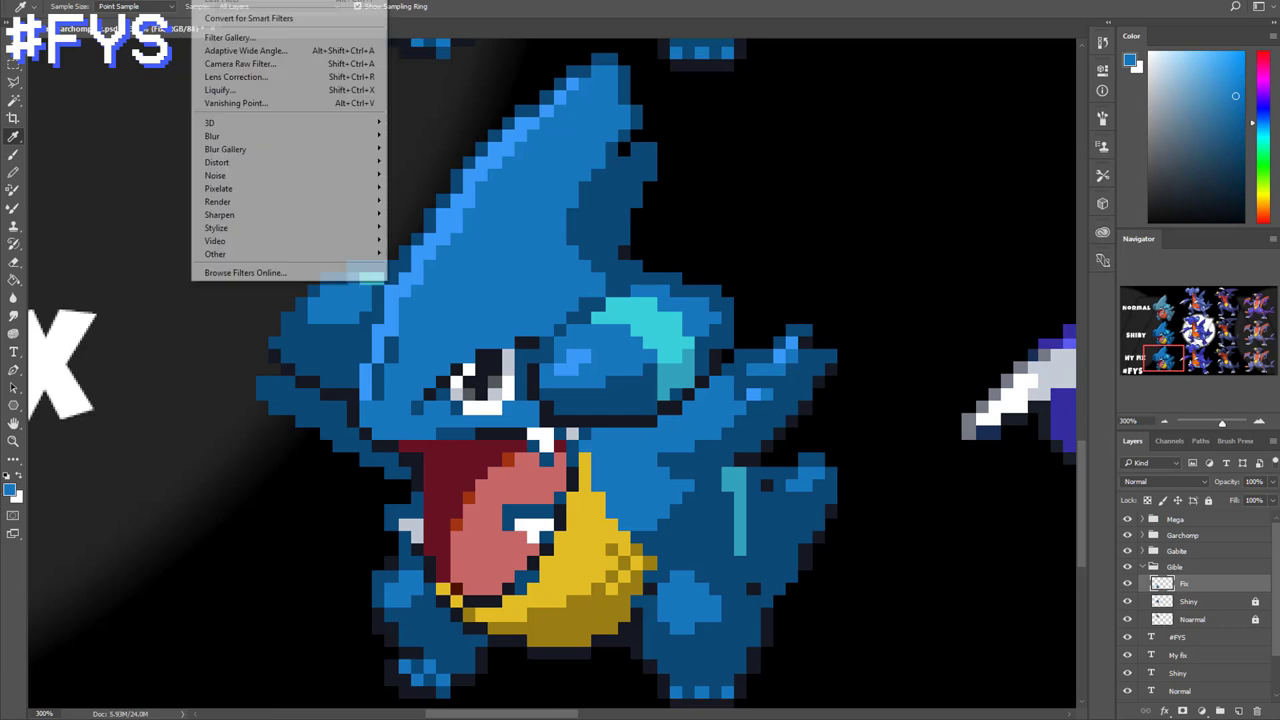
mouse_move(175, 2)
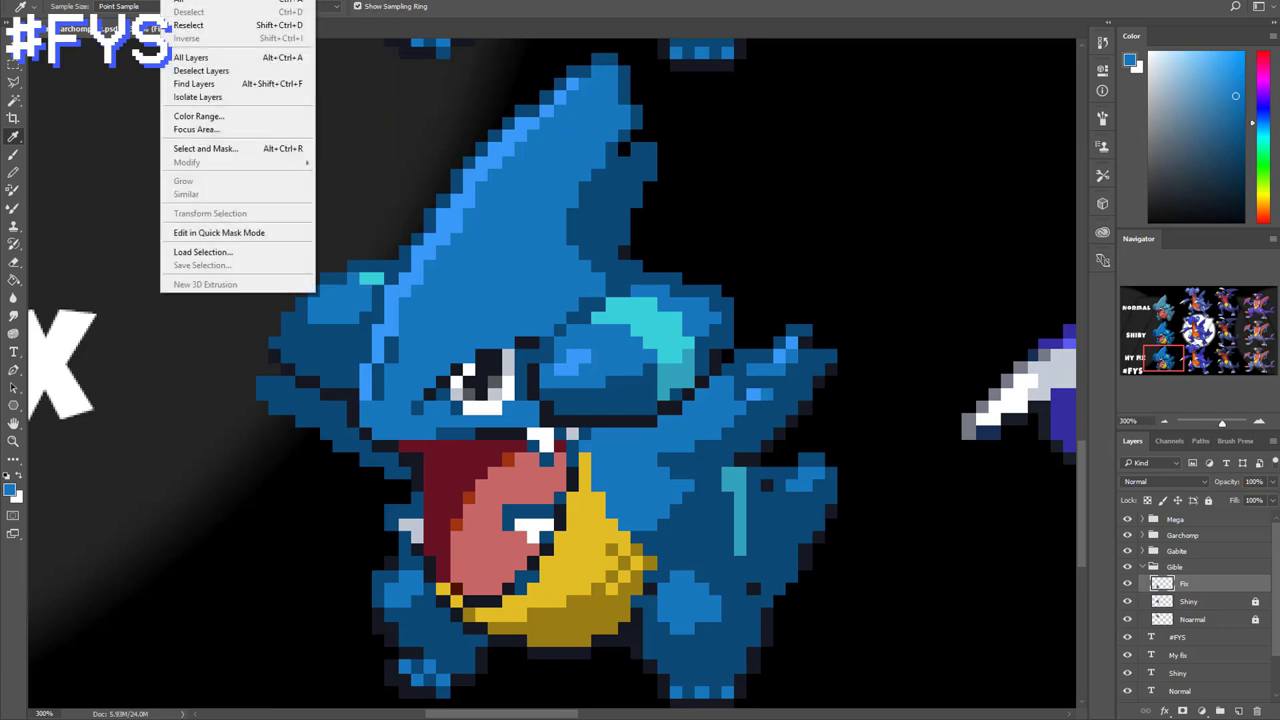
click(220, 125)
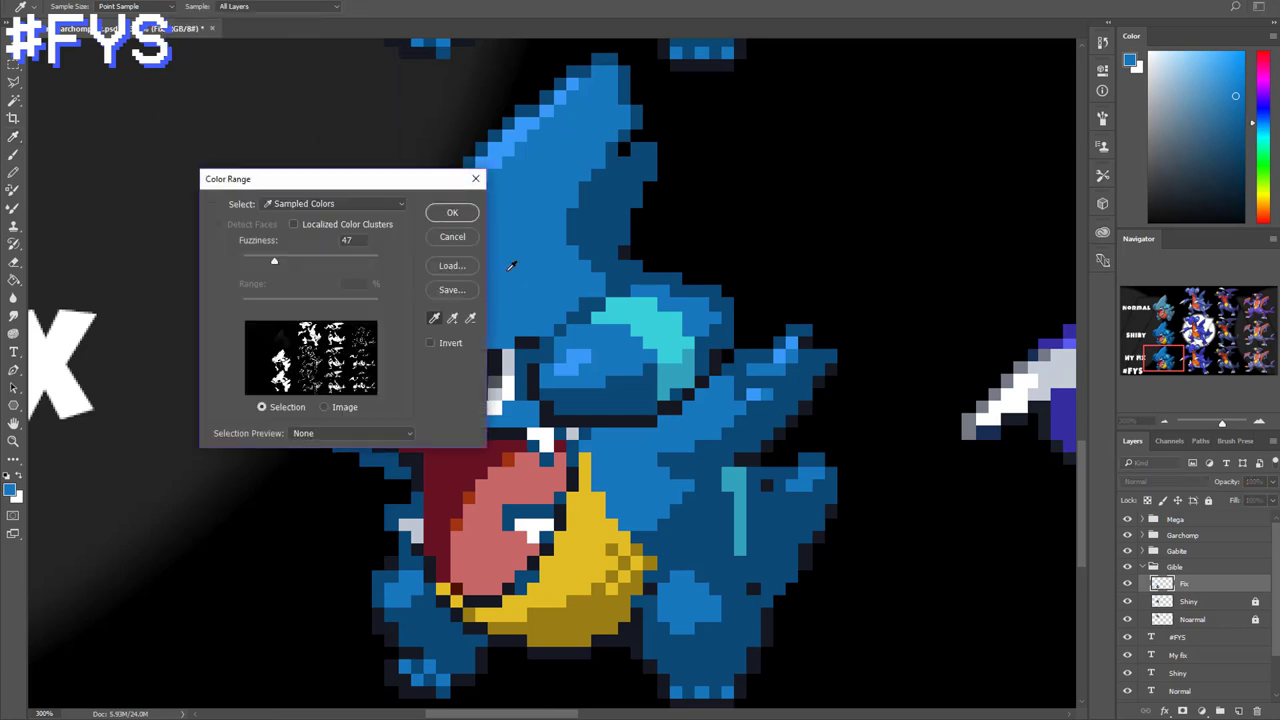
click(515, 267)
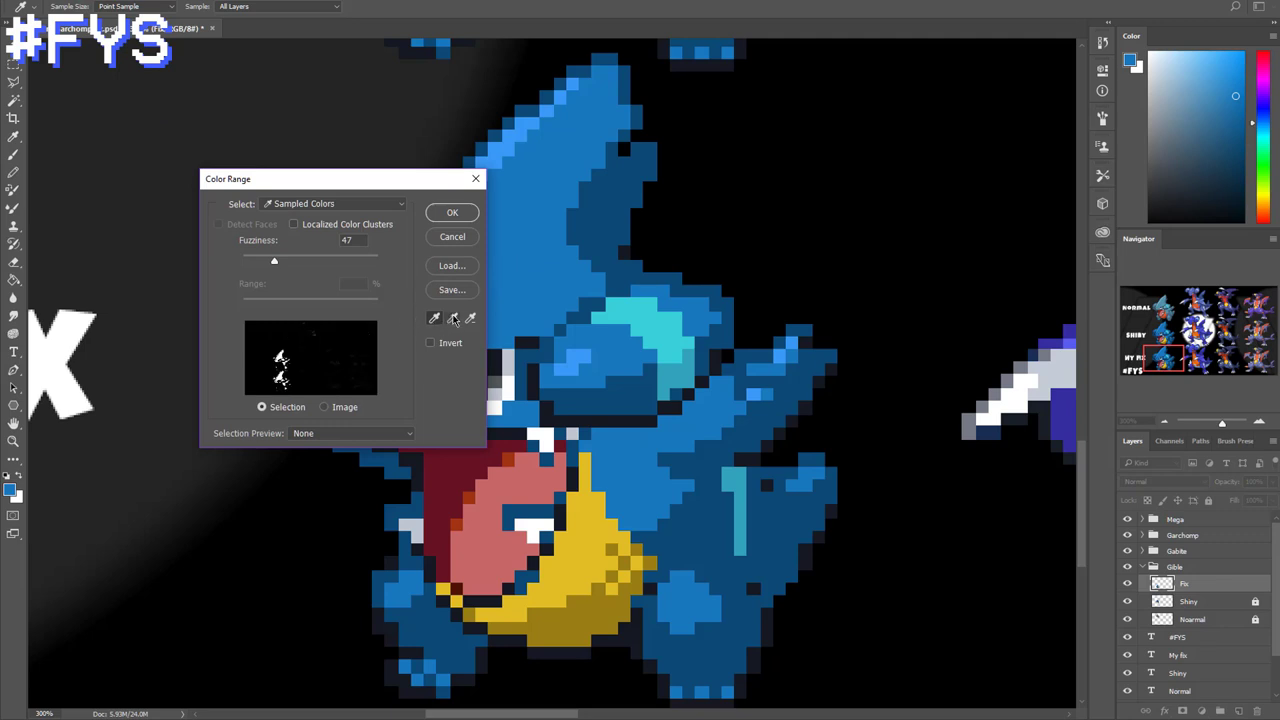
click(452, 318)
click(692, 300)
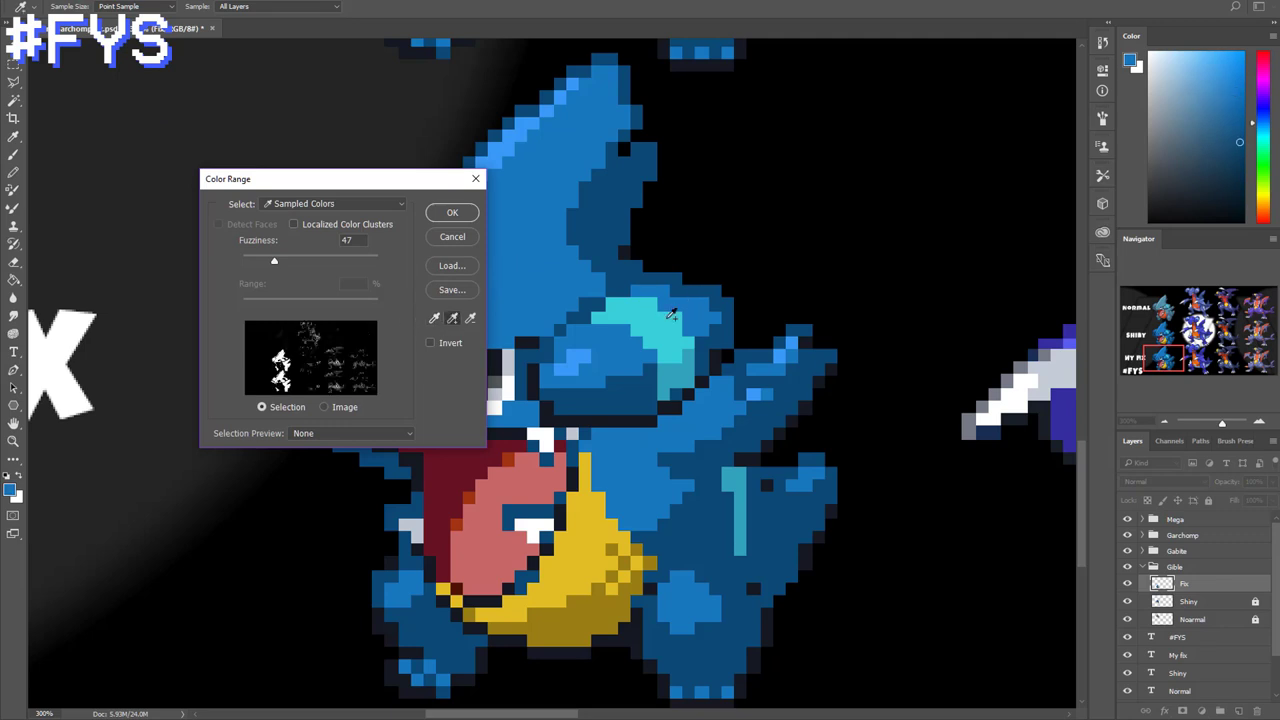
click(603, 369)
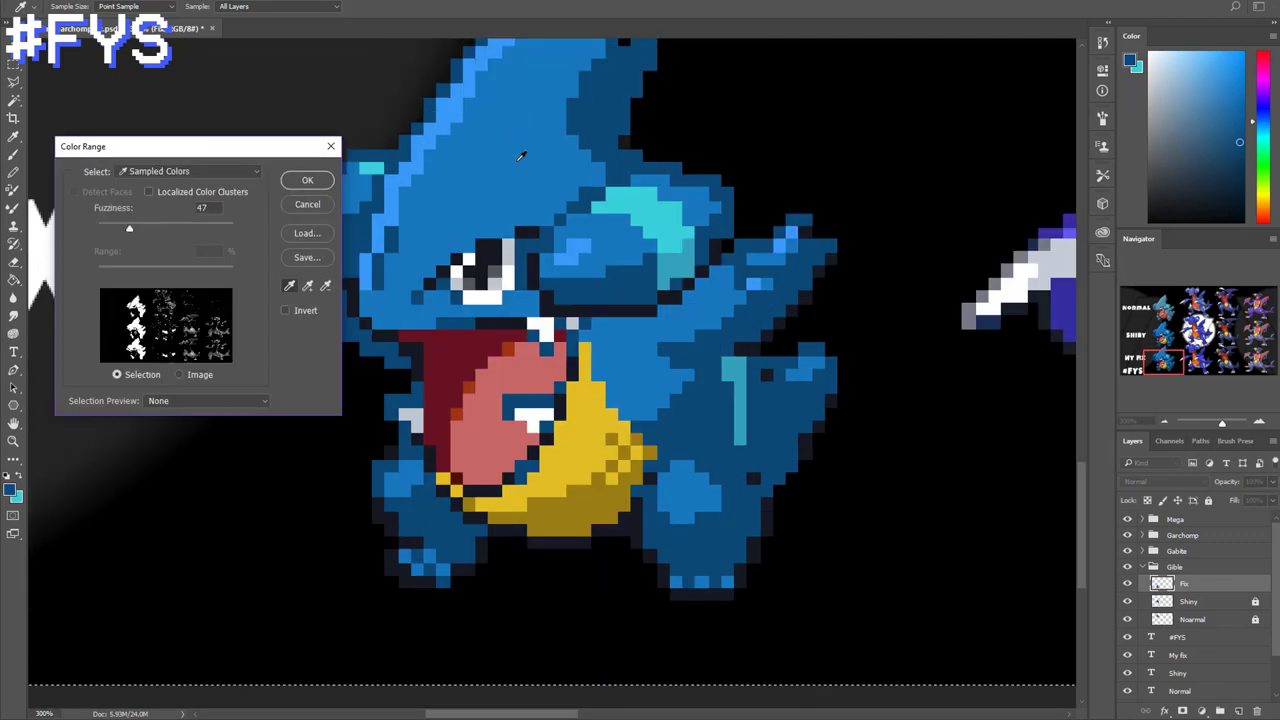
click(782, 257)
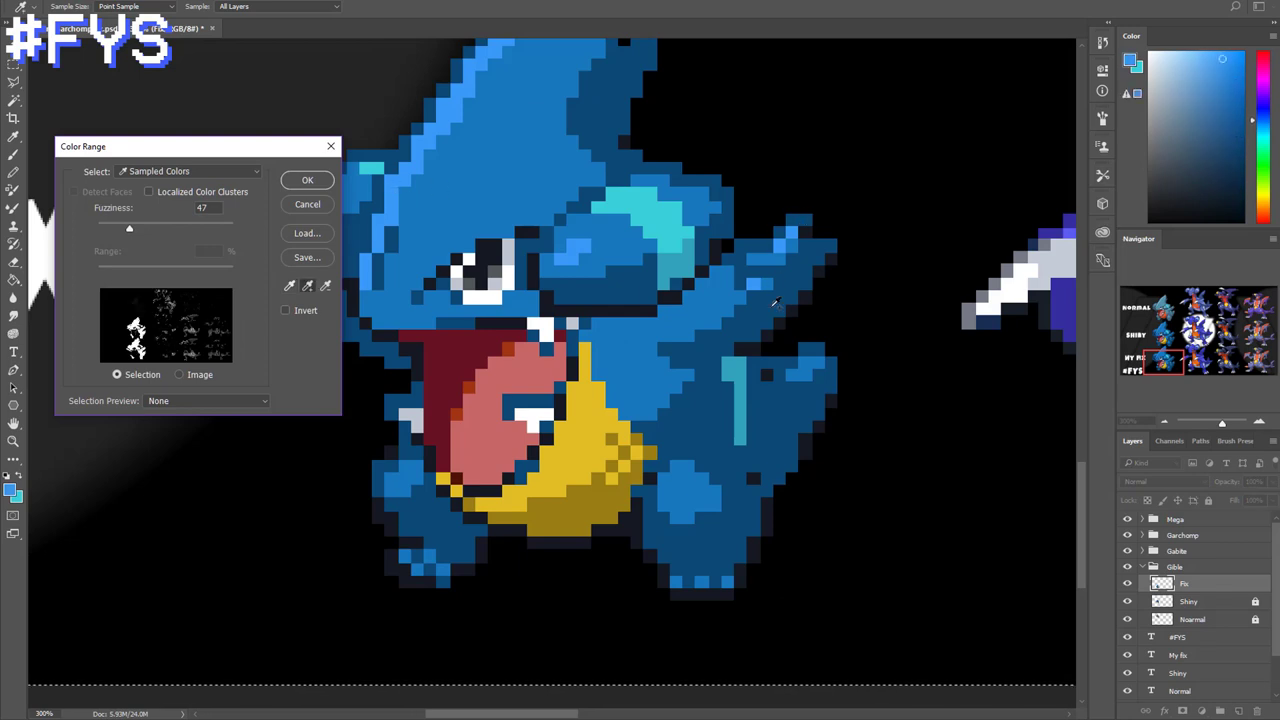
click(307, 181)
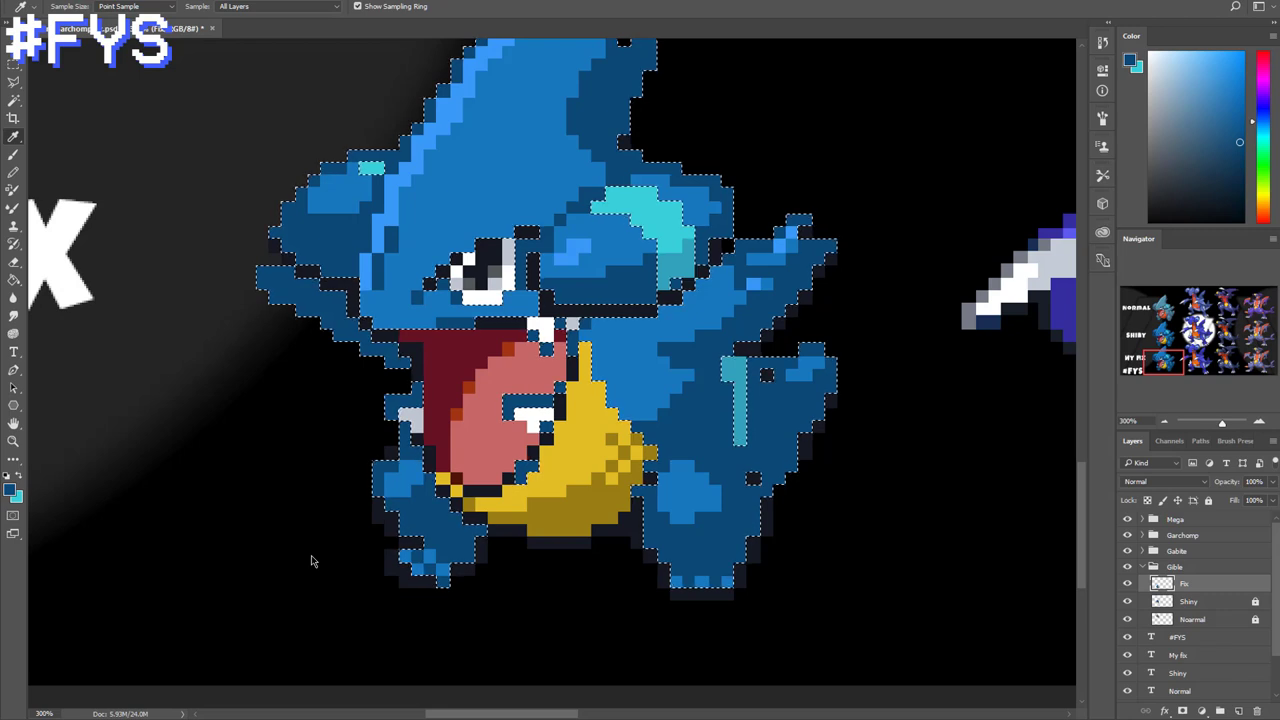
Turn the selected body blues near-black with Hue/Saturation at saturation -100 and lightness -82, and clear the selection
key(ctrl+u)
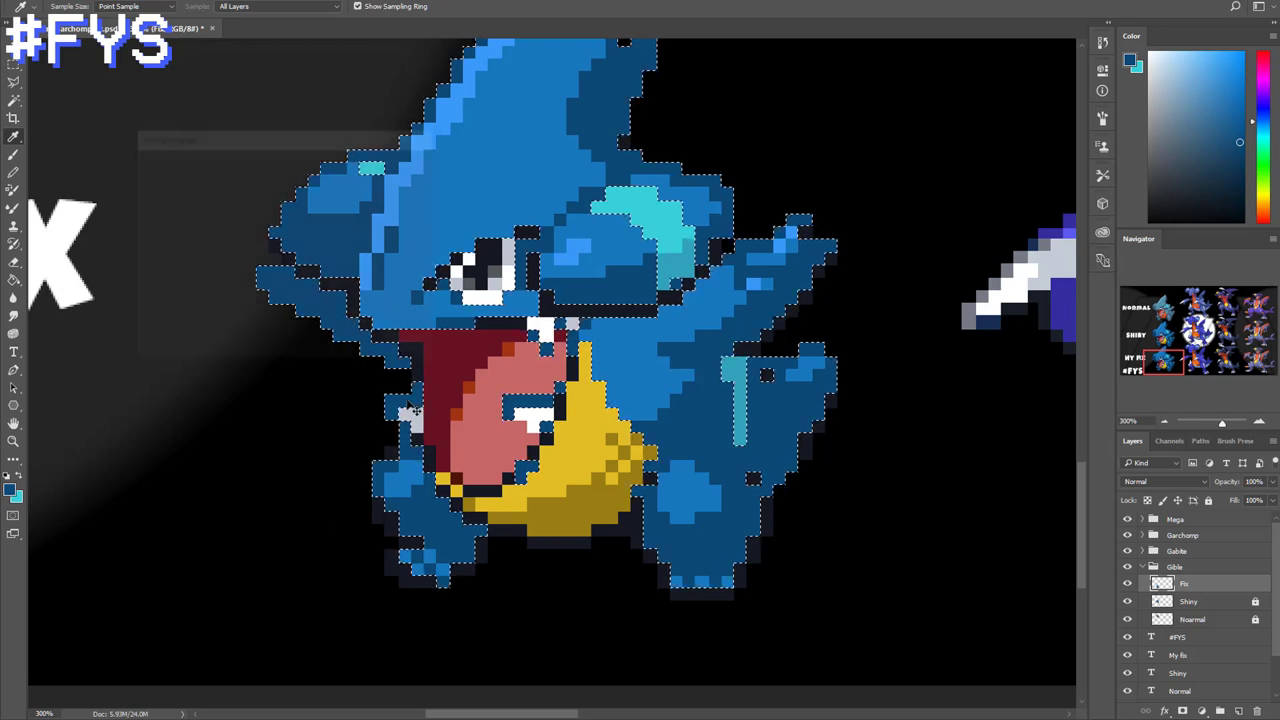
click(214, 296)
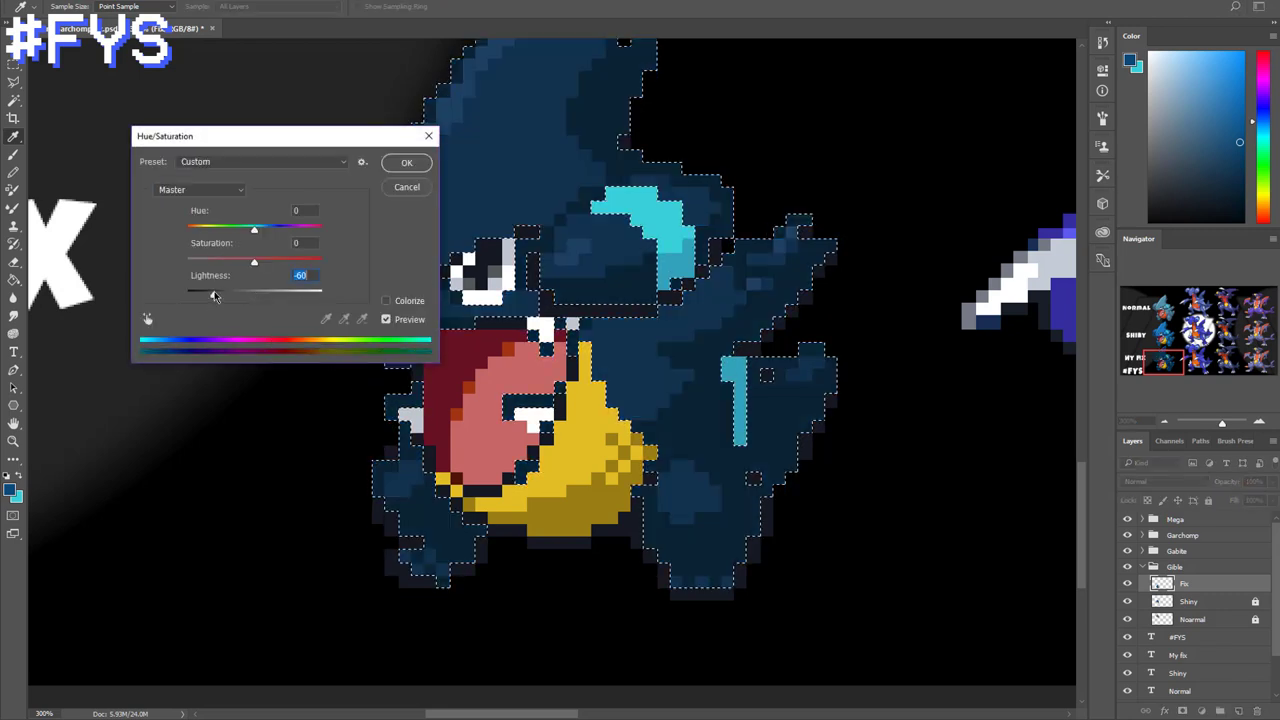
drag(255, 262, 205, 293)
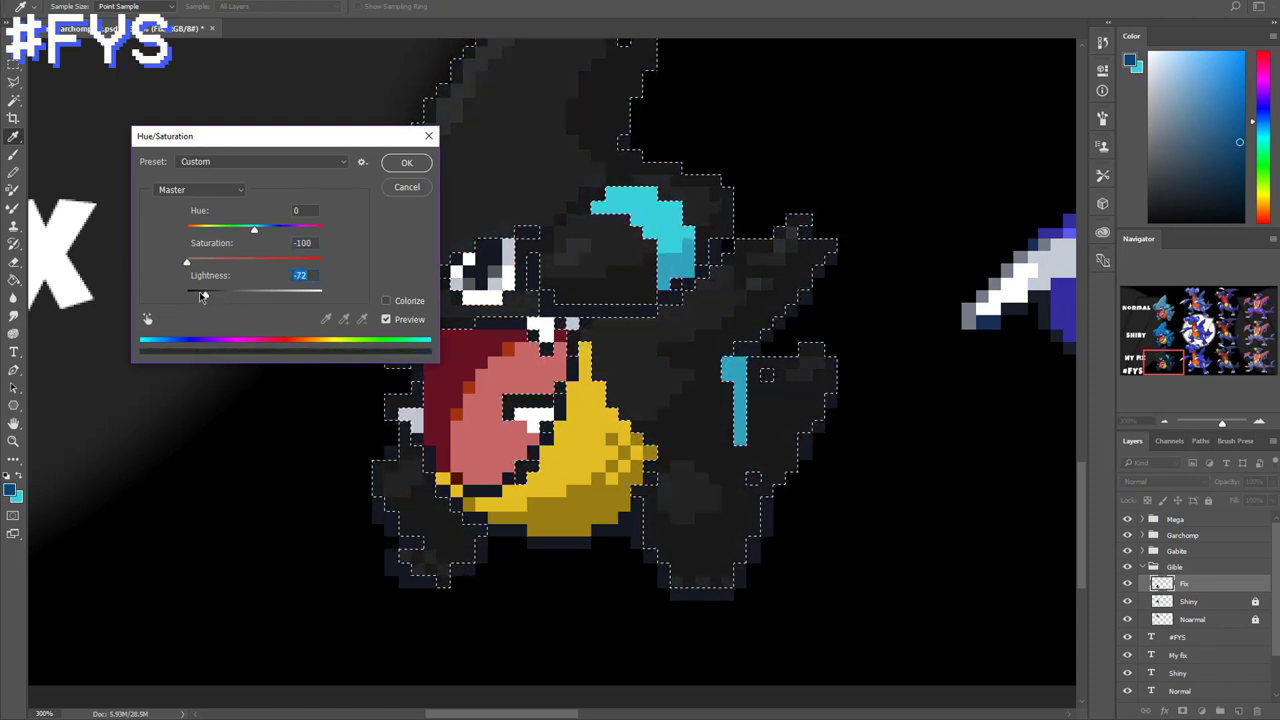
key(shift+Down)
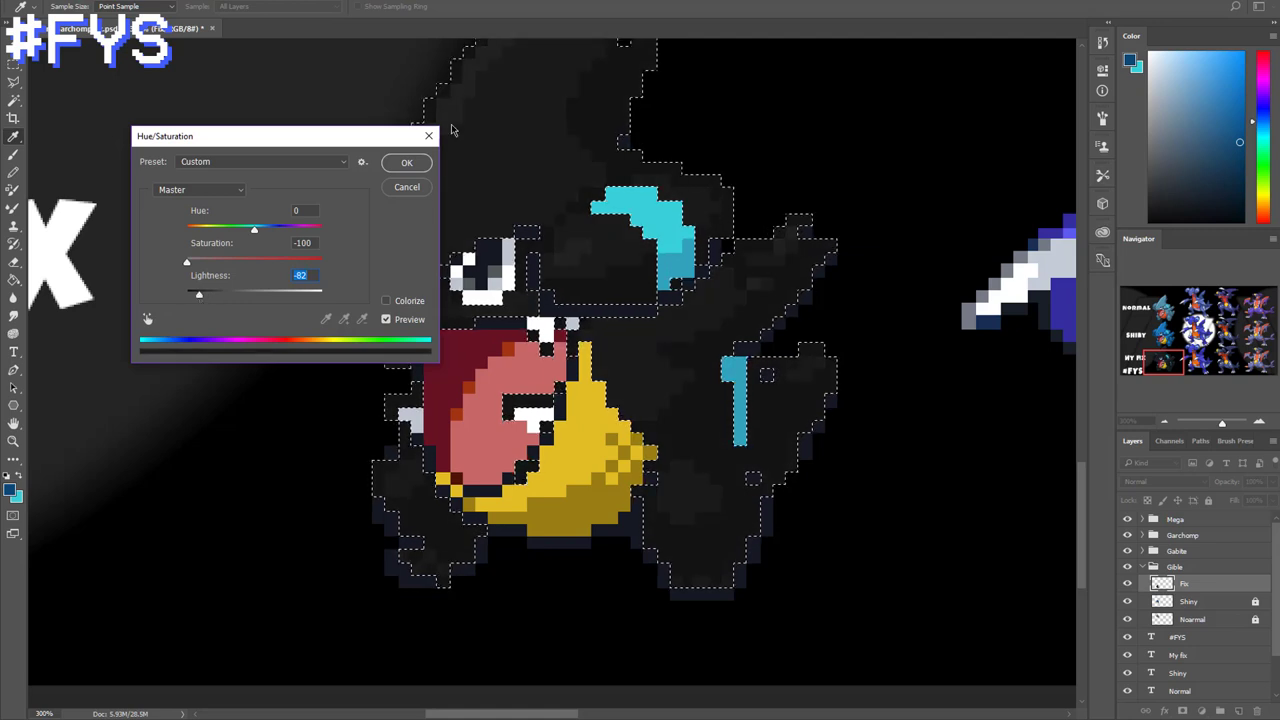
click(396, 166)
key(ctrl+d)
Select both cyan shades of Gible's stripe markings with Color Range
scroll(408, 327, up, 1)
scroll(409, 323, down, 1)
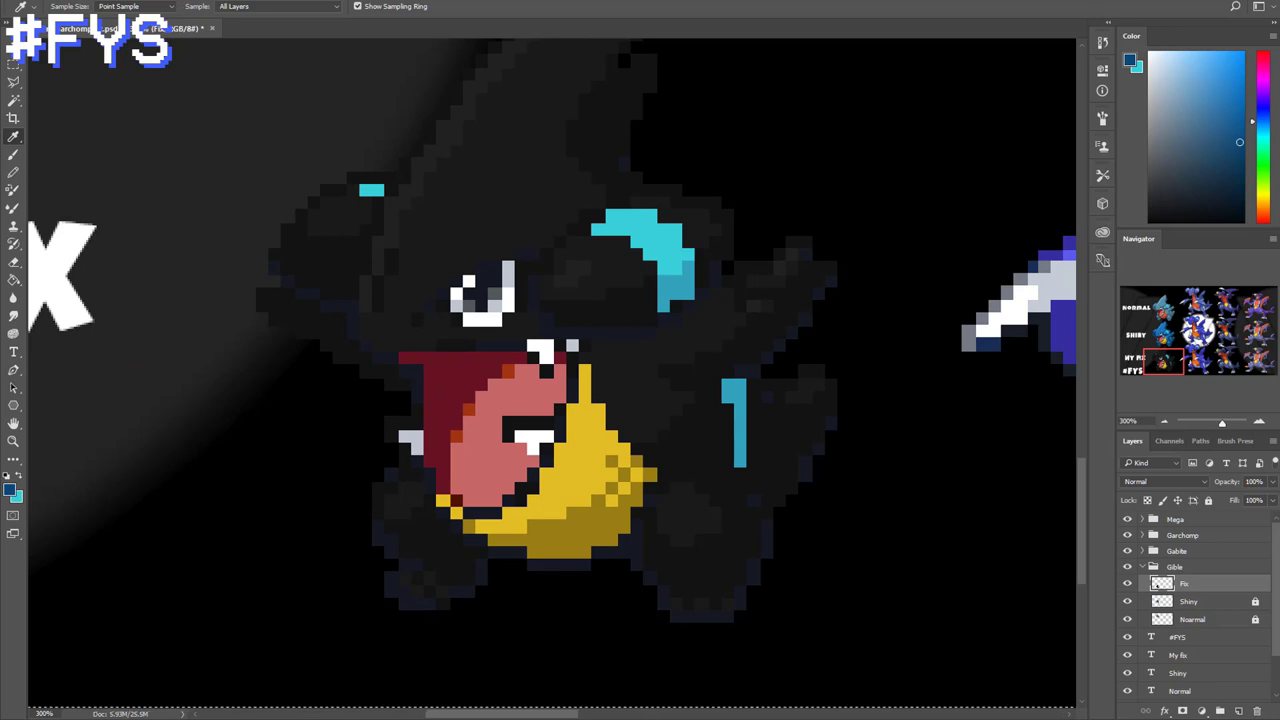
click(175, 1)
click(225, 119)
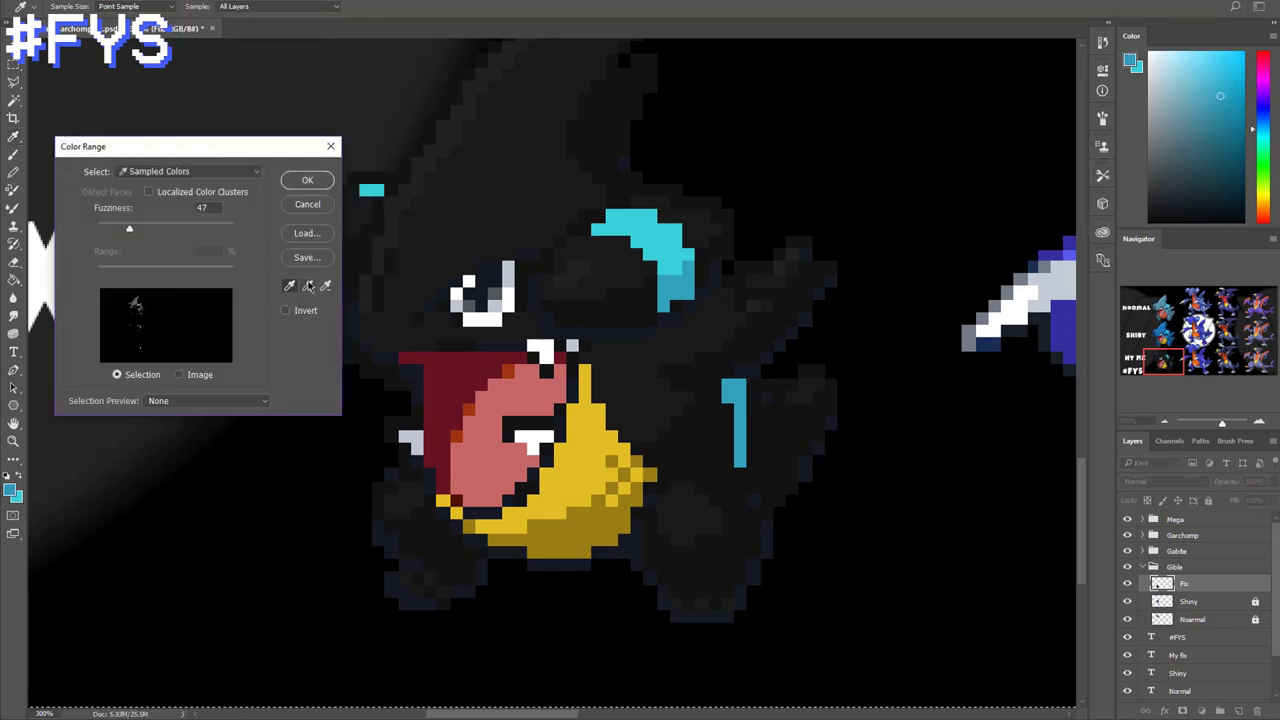
click(307, 286)
click(668, 262)
key(Return)
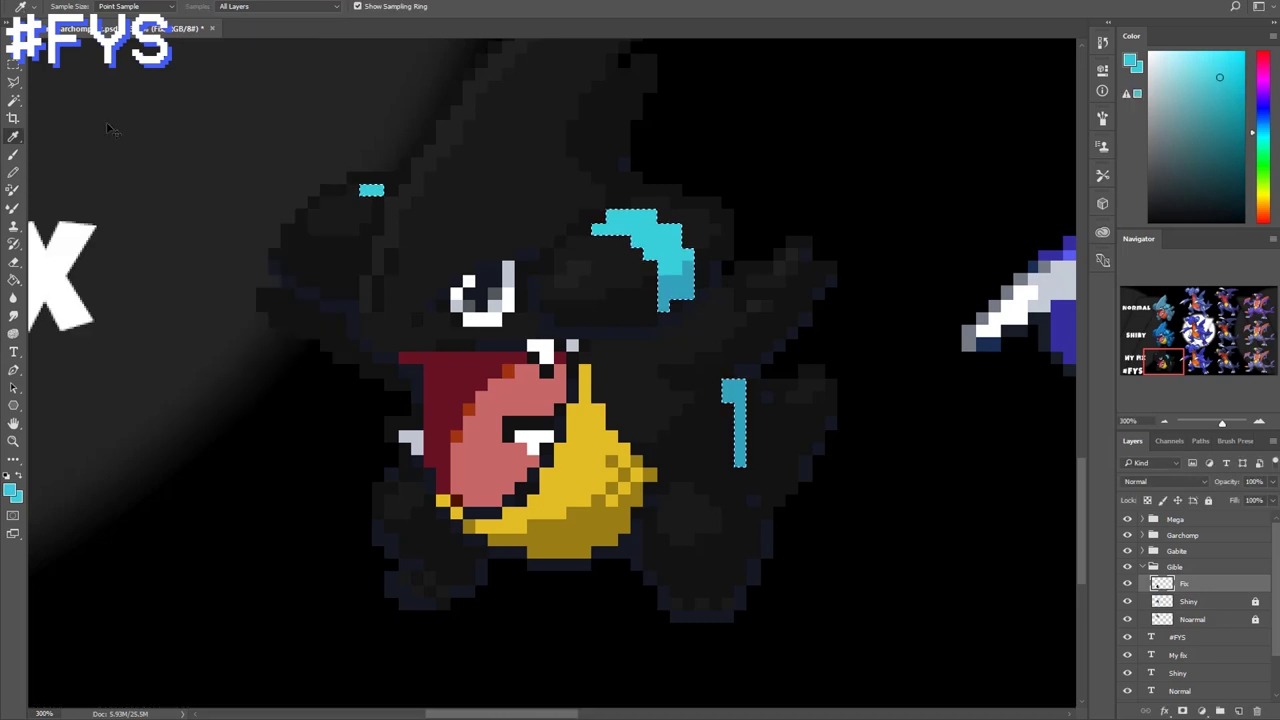
Mute the stripe markings to dark teal with Hue/Saturation at saturation -17 and lightness -45, and deselect them
key(ctrl+u)
drag(254, 262, 224, 303)
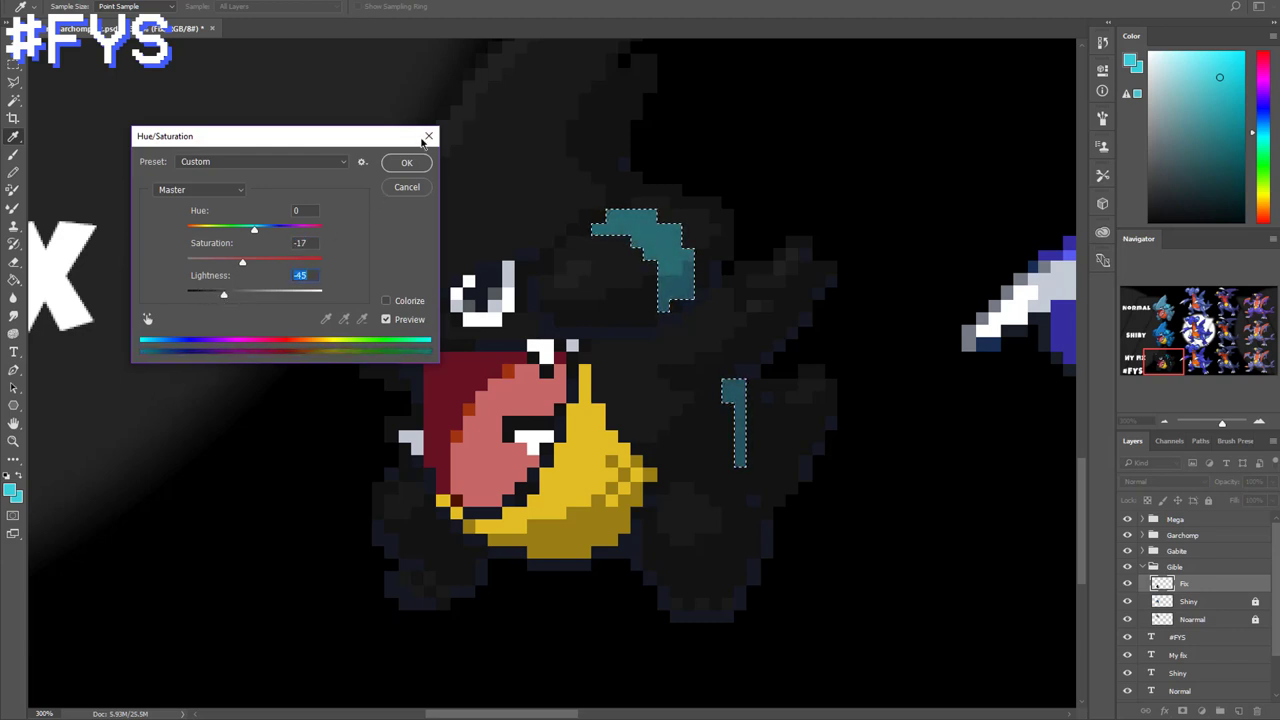
click(413, 162)
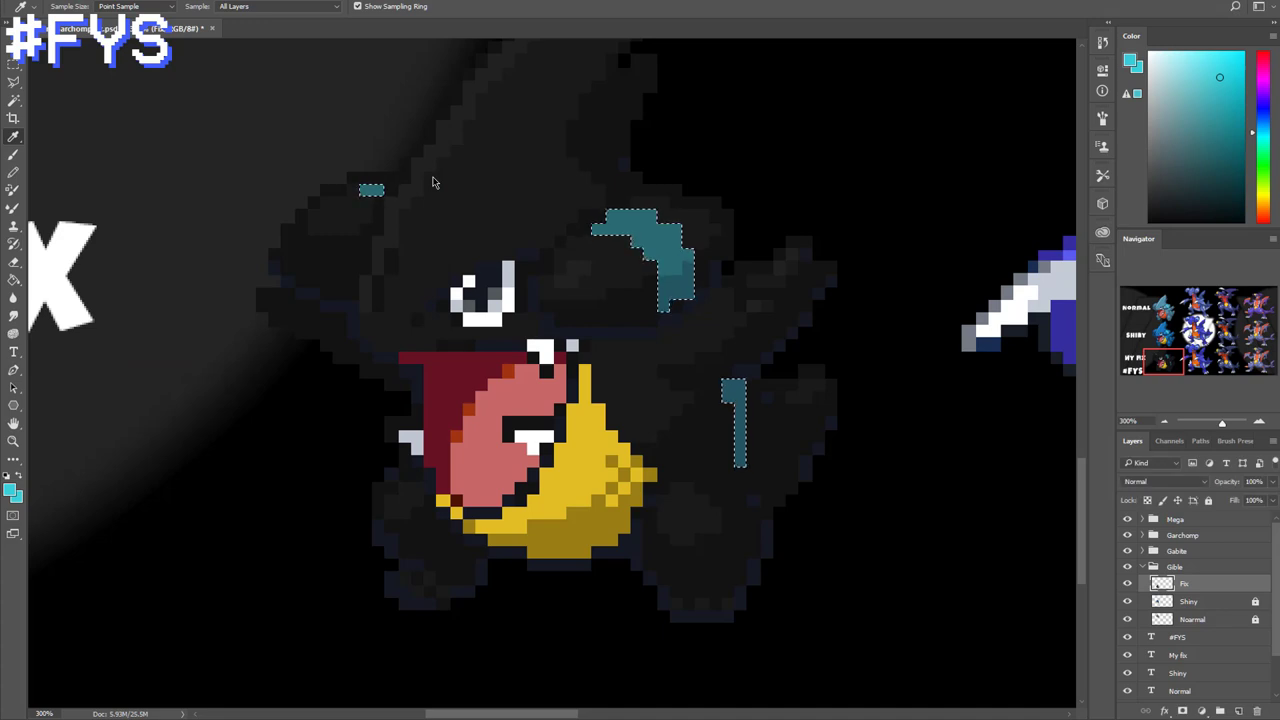
key(ctrl+d)
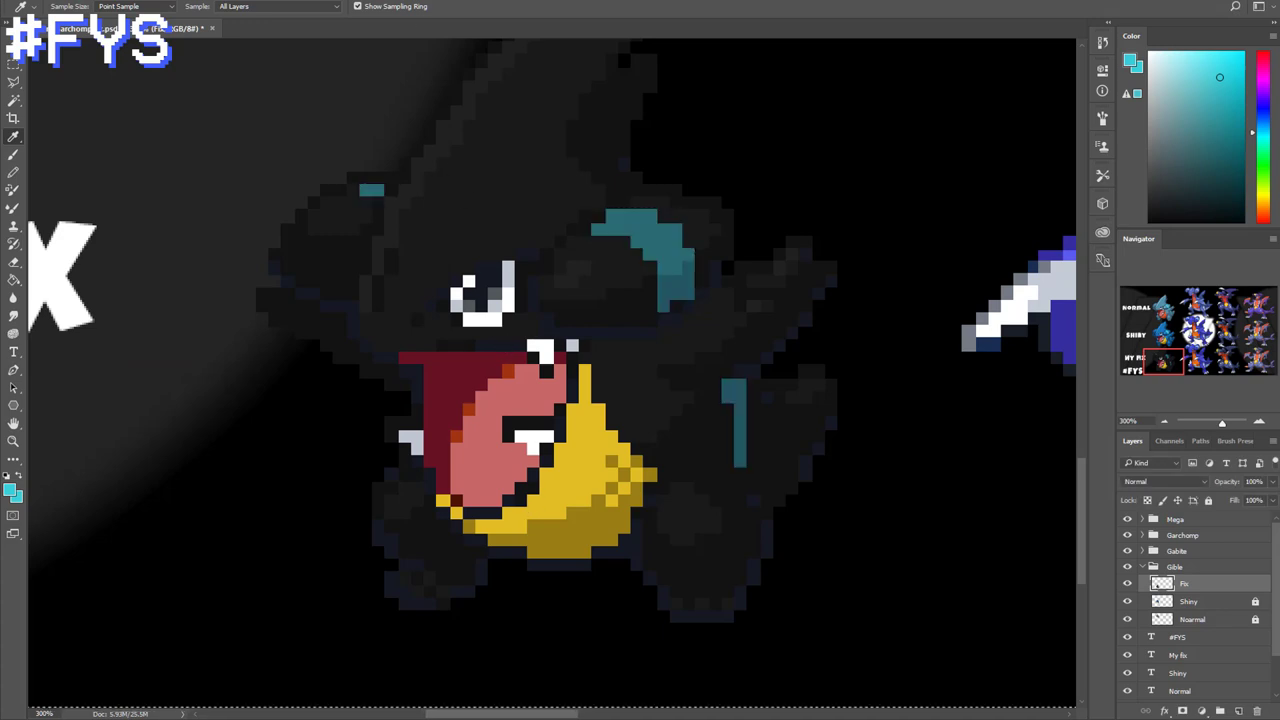
Select the yellow belly and its darker shading with Color Range, also sampling the dark red-brown pixel at the mouth's lower edge
click(201, 8)
mouse_move(172, 8)
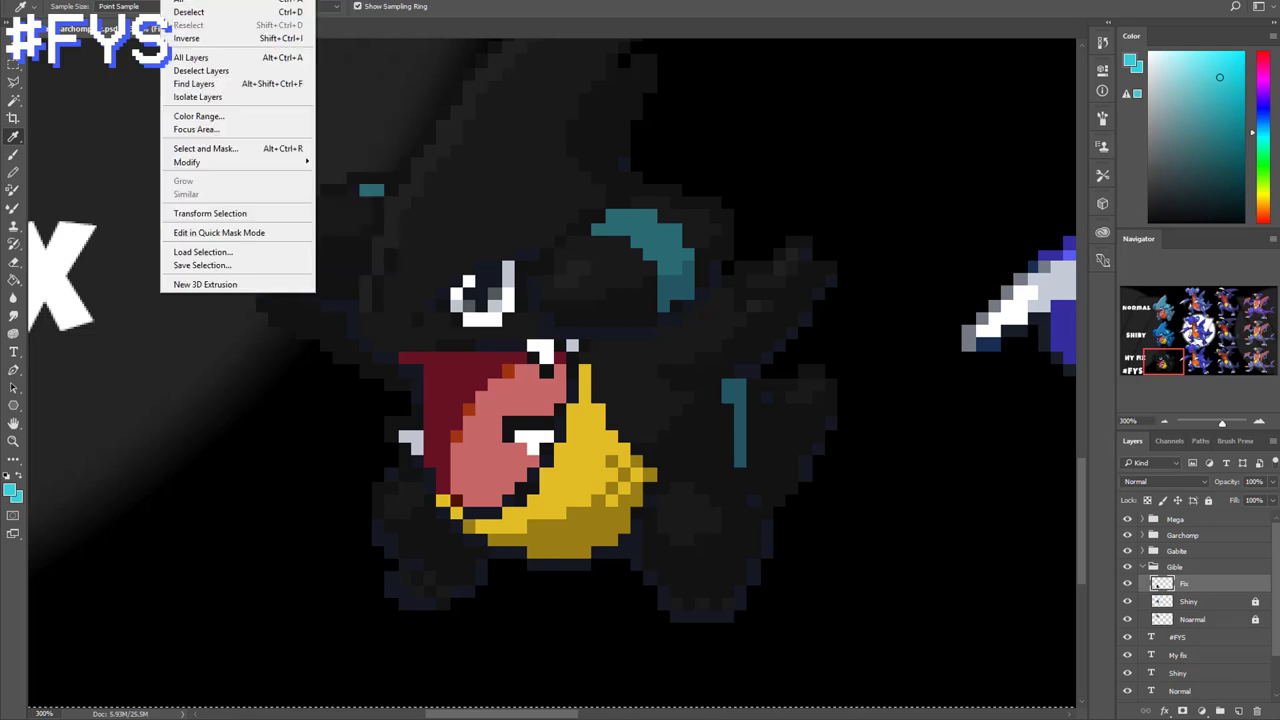
click(218, 117)
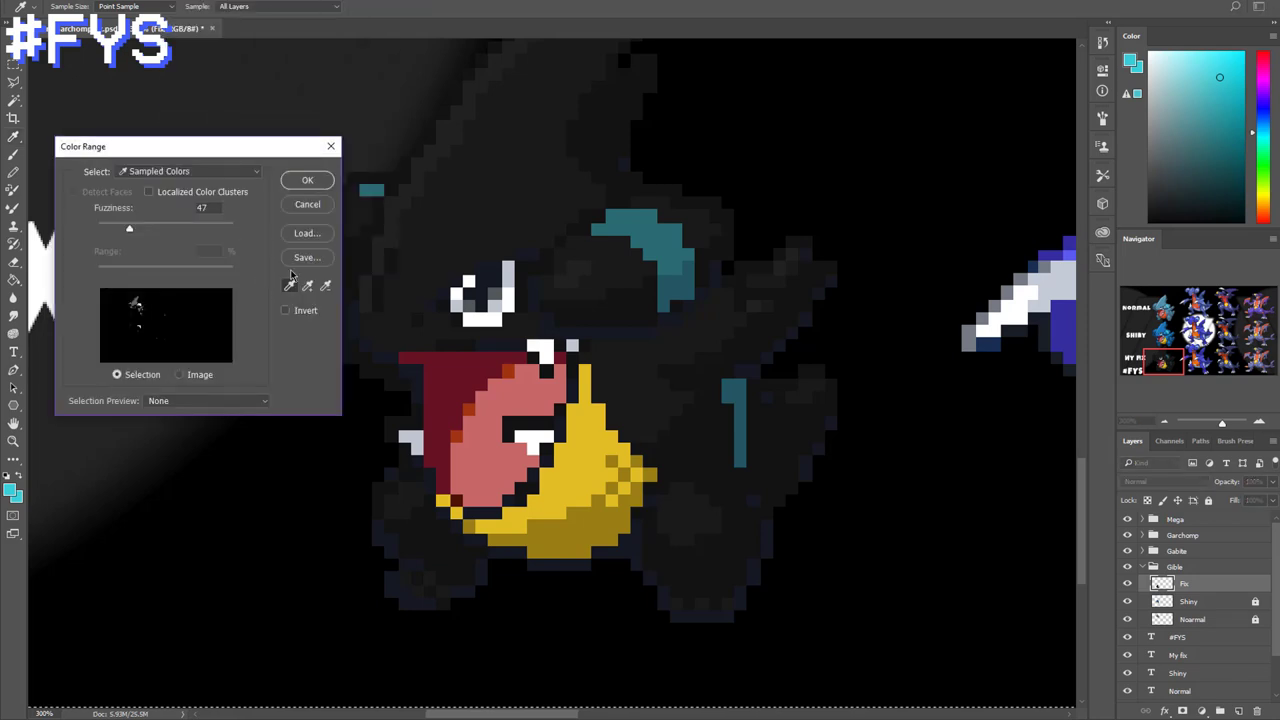
click(577, 465)
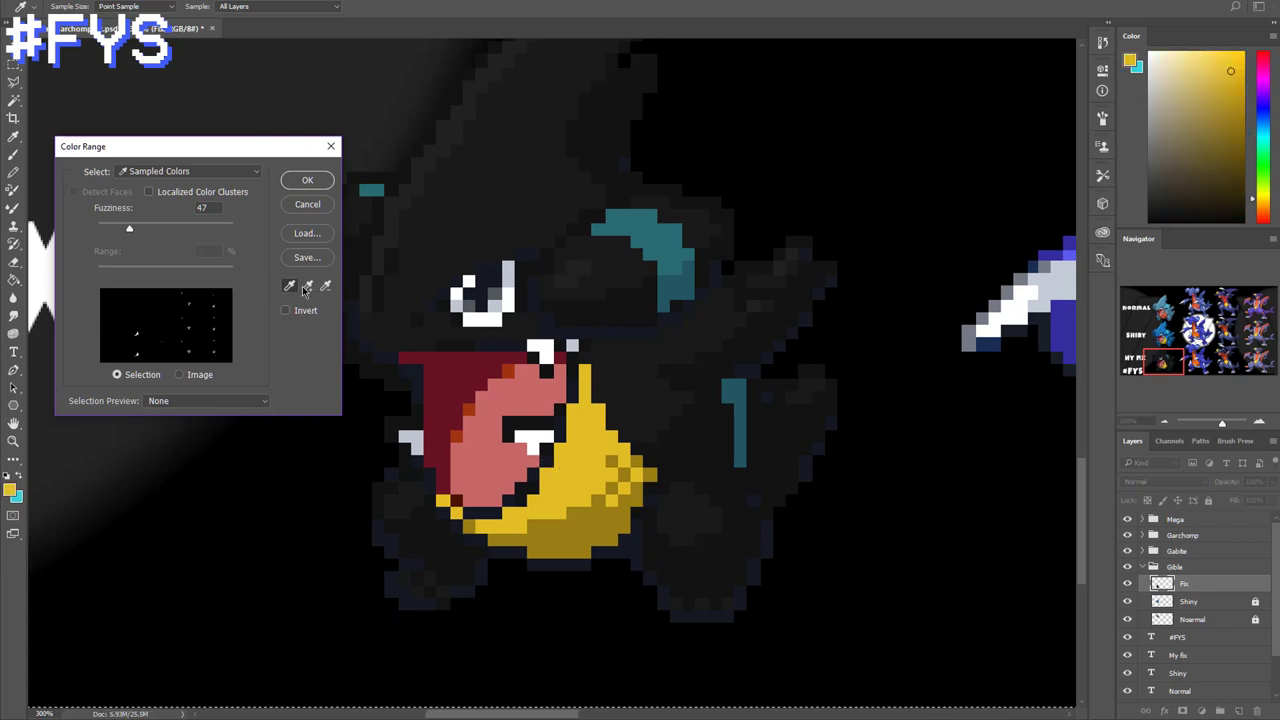
click(626, 531)
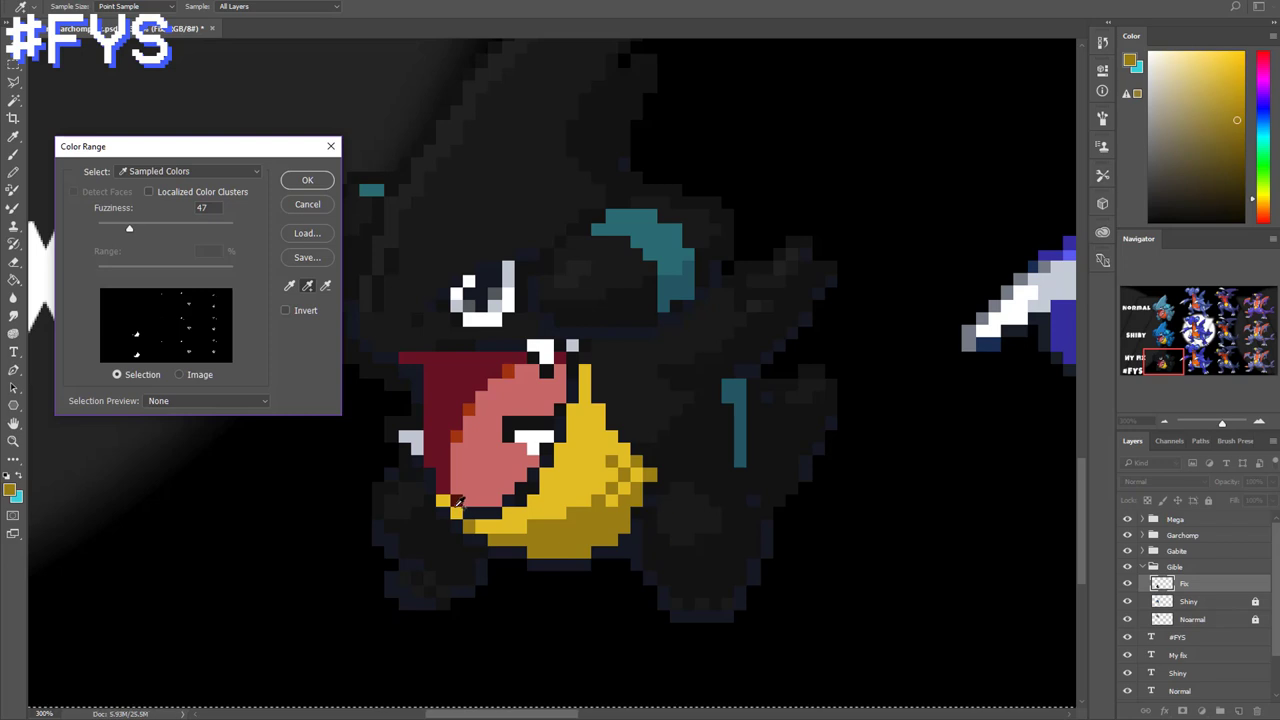
click(460, 498)
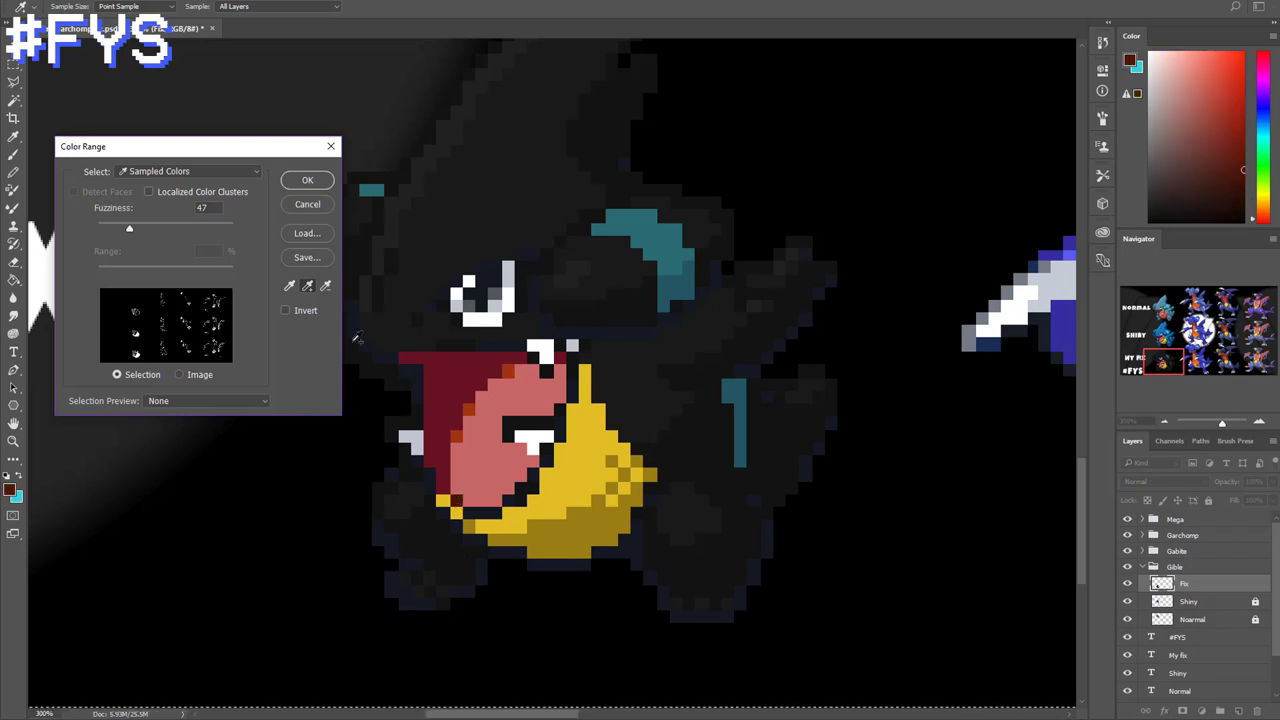
click(307, 180)
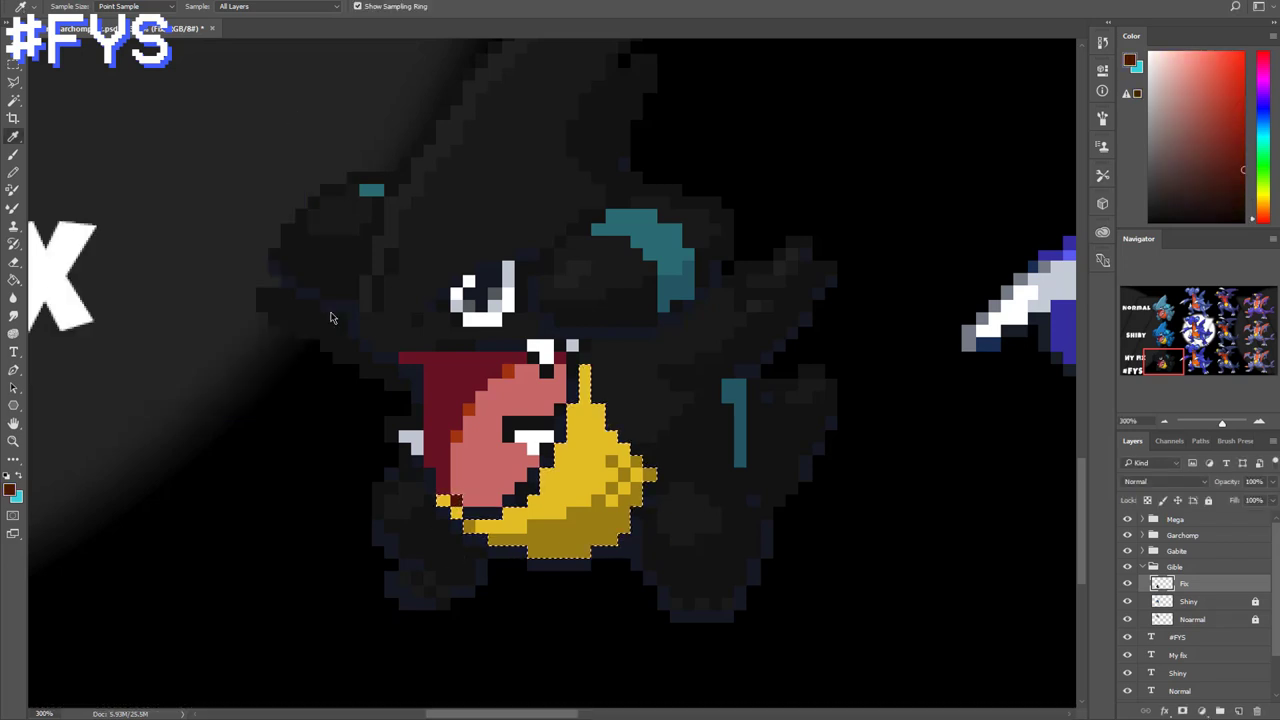
Turn the selected belly colors orange-red with Hue/Saturation at hue -34 and saturation +46, and clear the selection
key(ctrl+u)
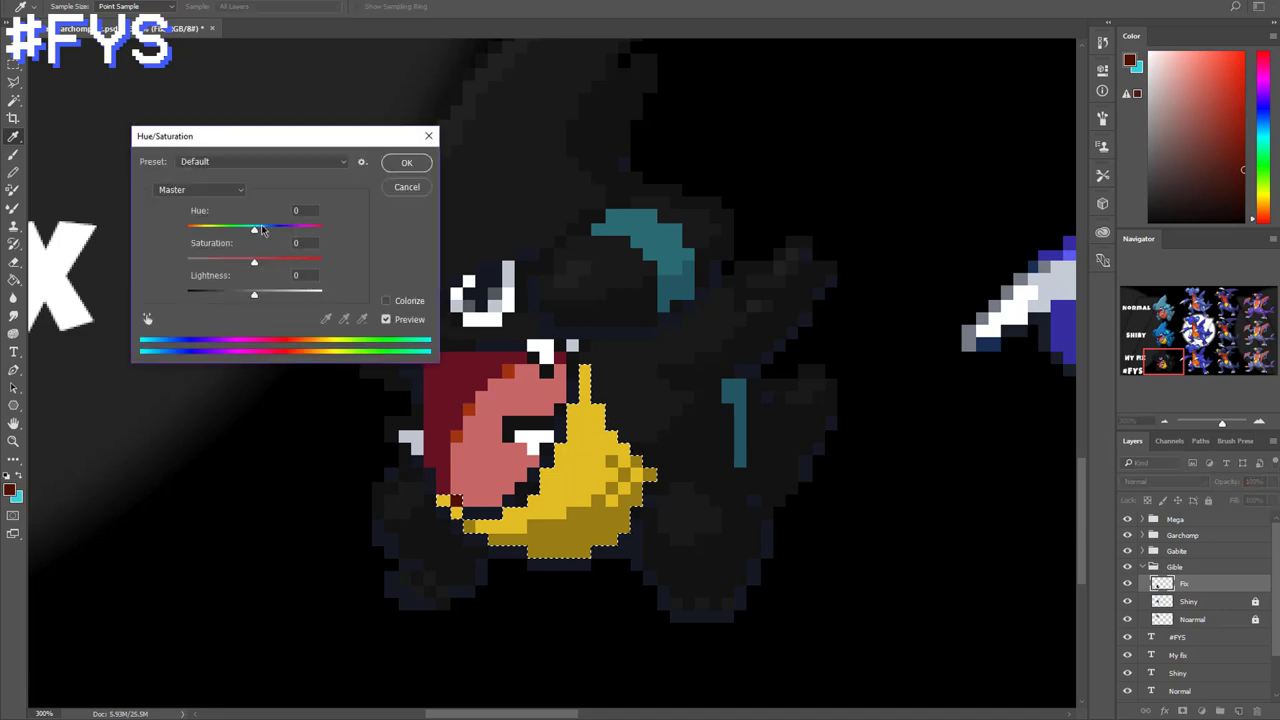
drag(261, 228, 287, 261)
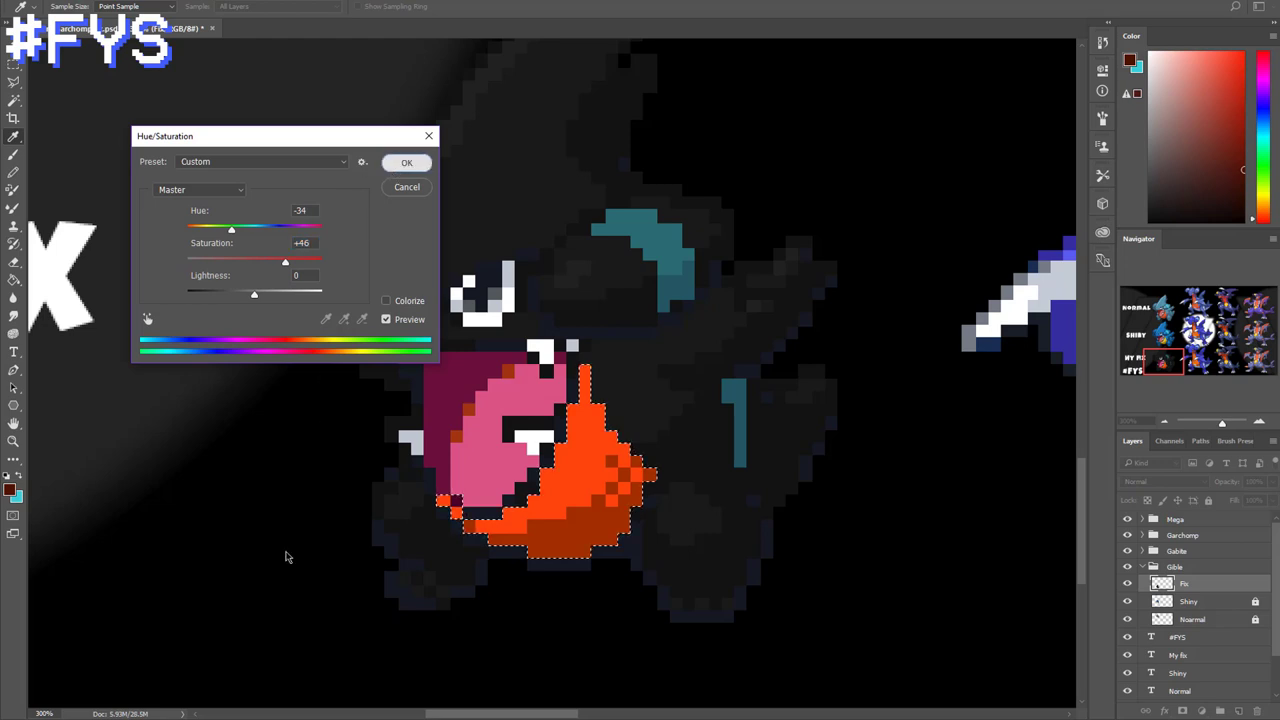
key(Return)
key(ctrl+d)
key(ctrl+minus)
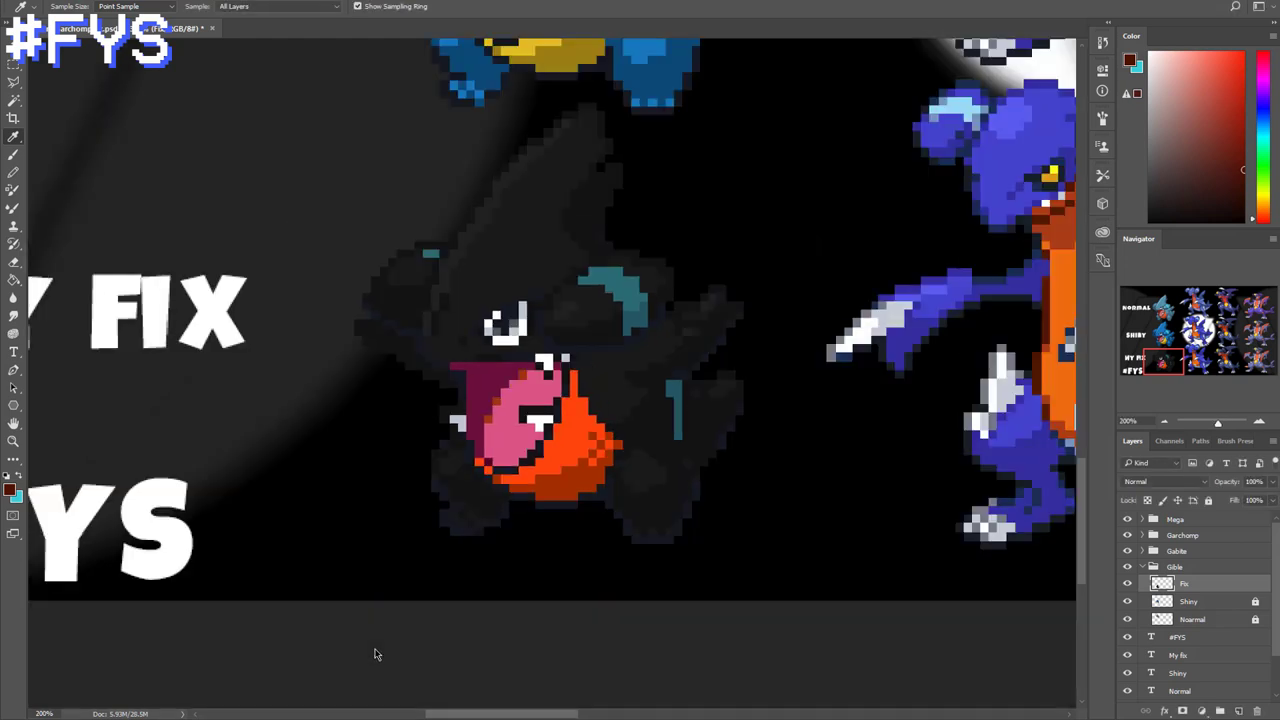
key(ctrl+plus)
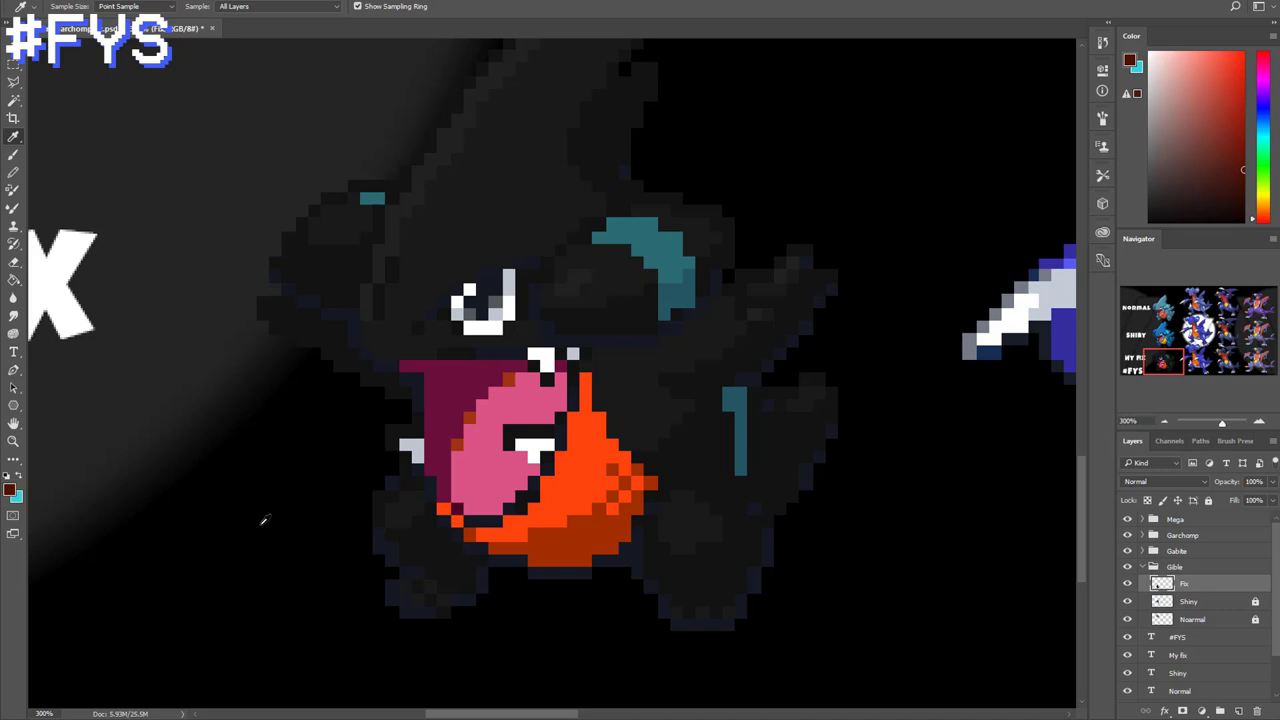
Select Gible's near-black body and dark outline pixels with Color Range at fuzziness 47
click(206, 2)
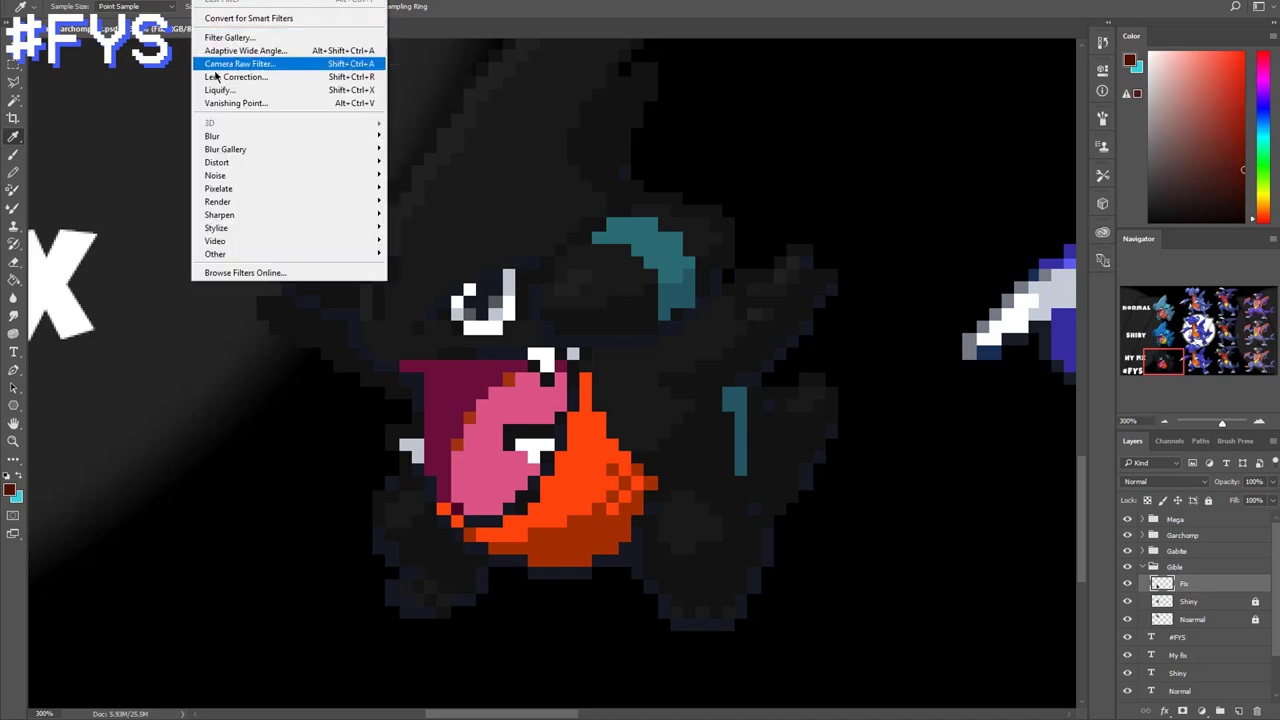
mouse_move(177, 2)
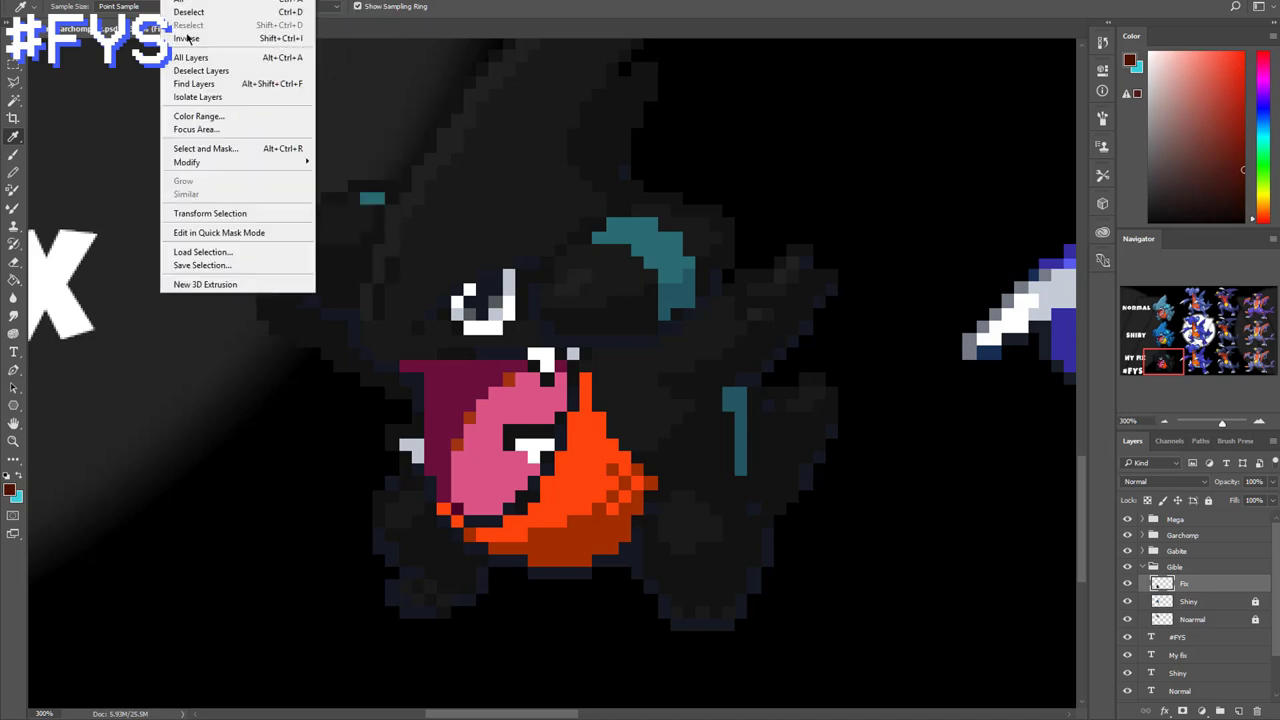
click(197, 124)
key(Escape)
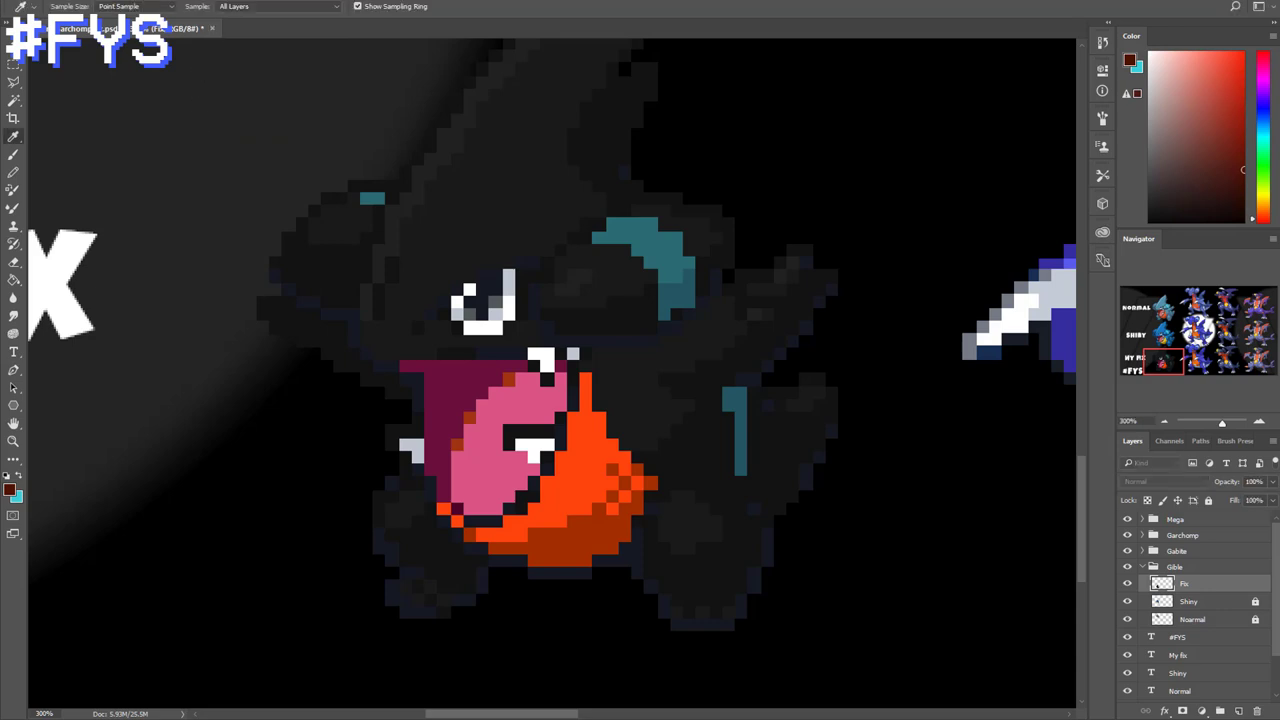
click(177, 2)
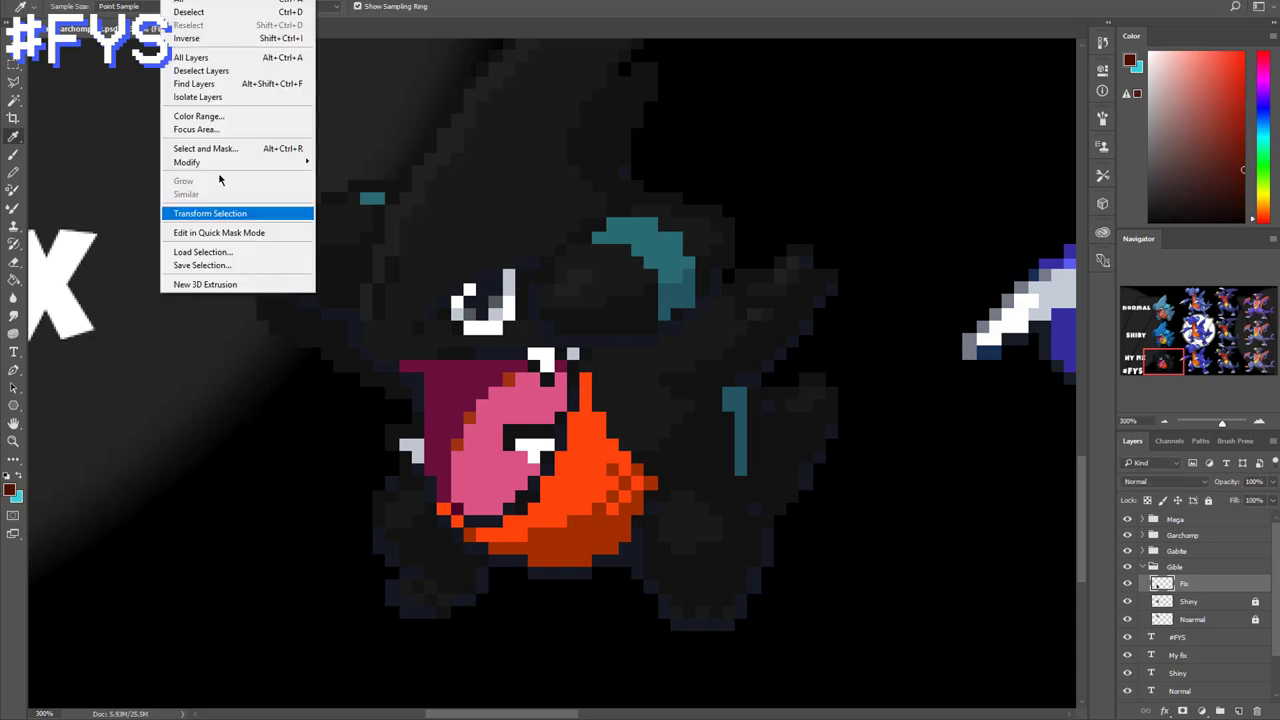
click(240, 118)
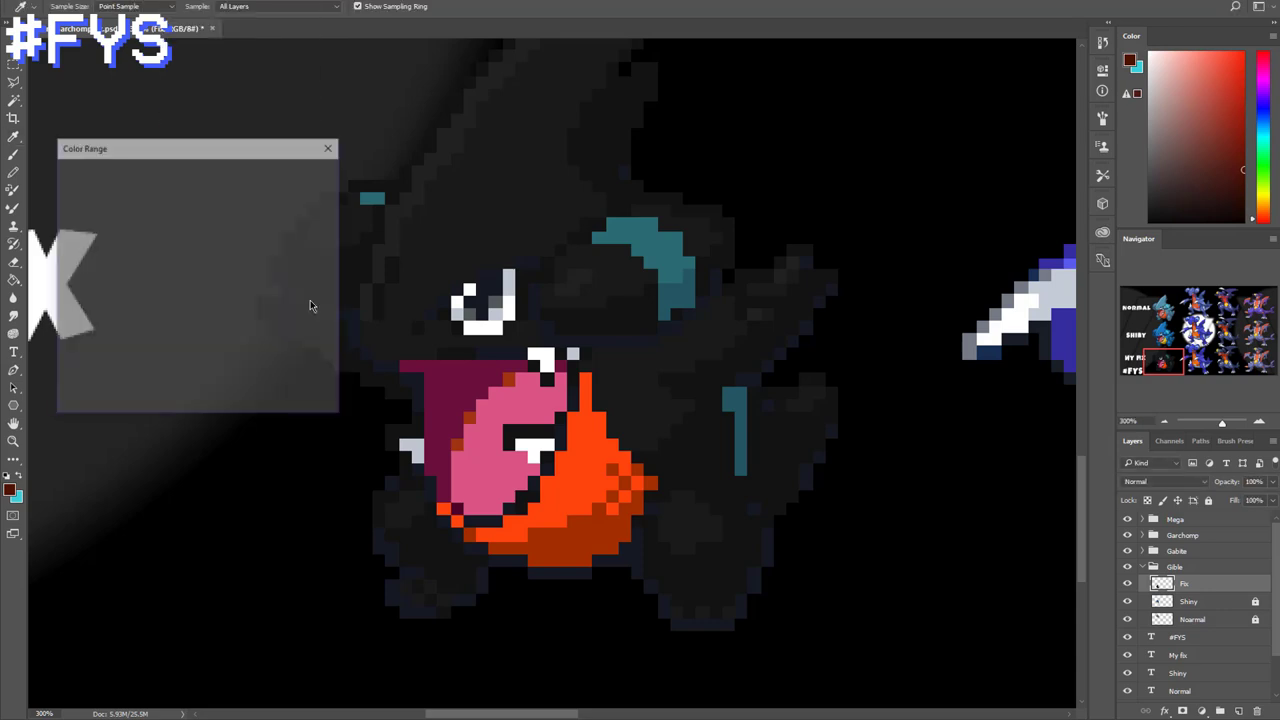
click(741, 378)
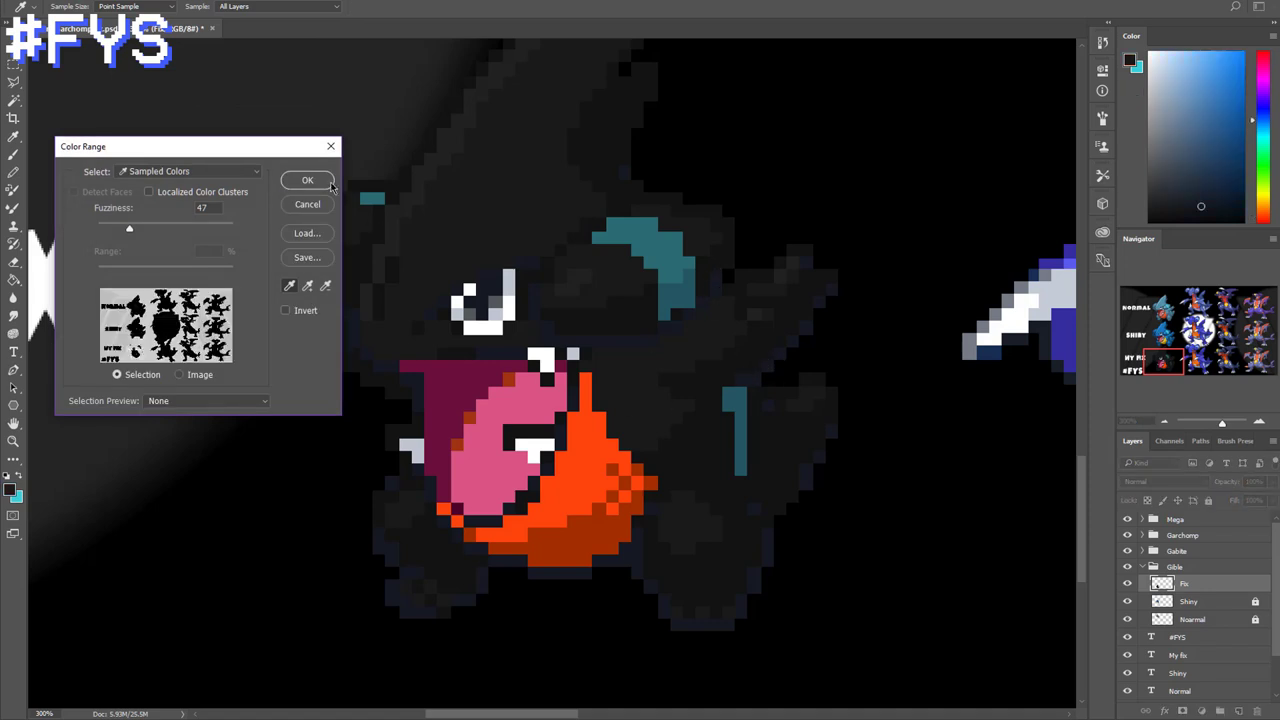
click(330, 185)
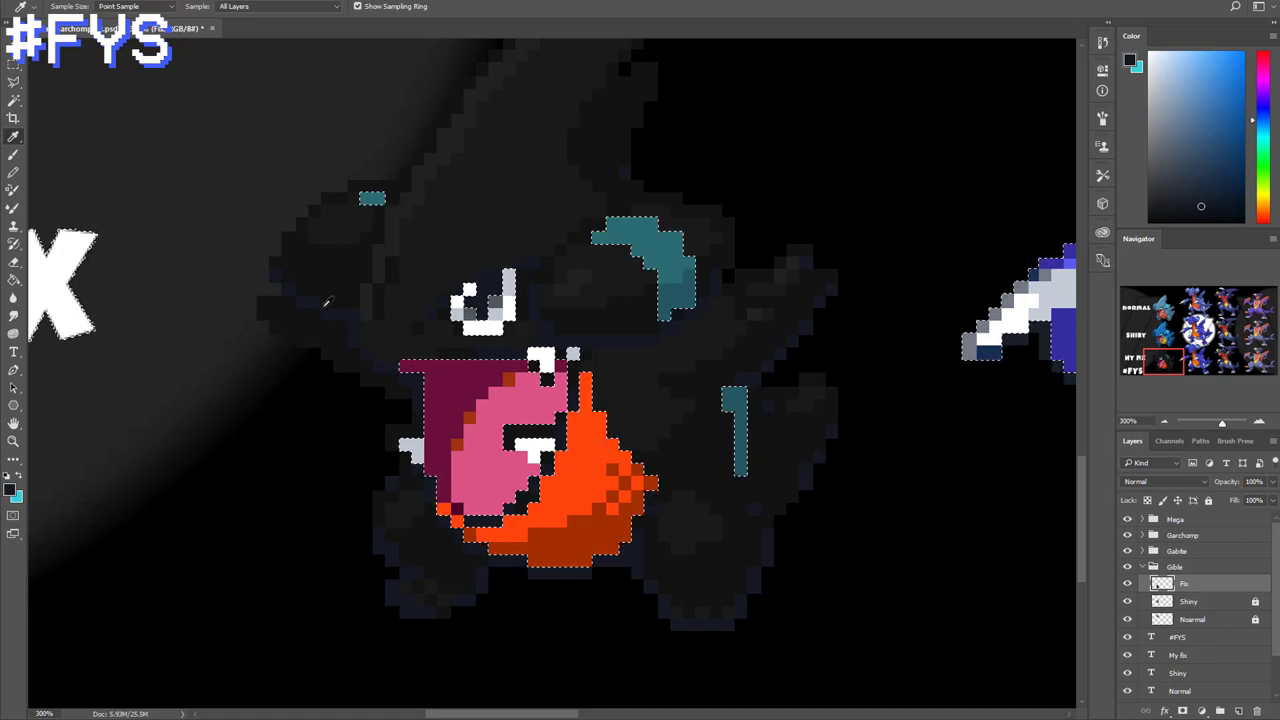
Darken the selected body and outline with Hue/Saturation at lightness -94, and clear the selection
key(ctrl+u)
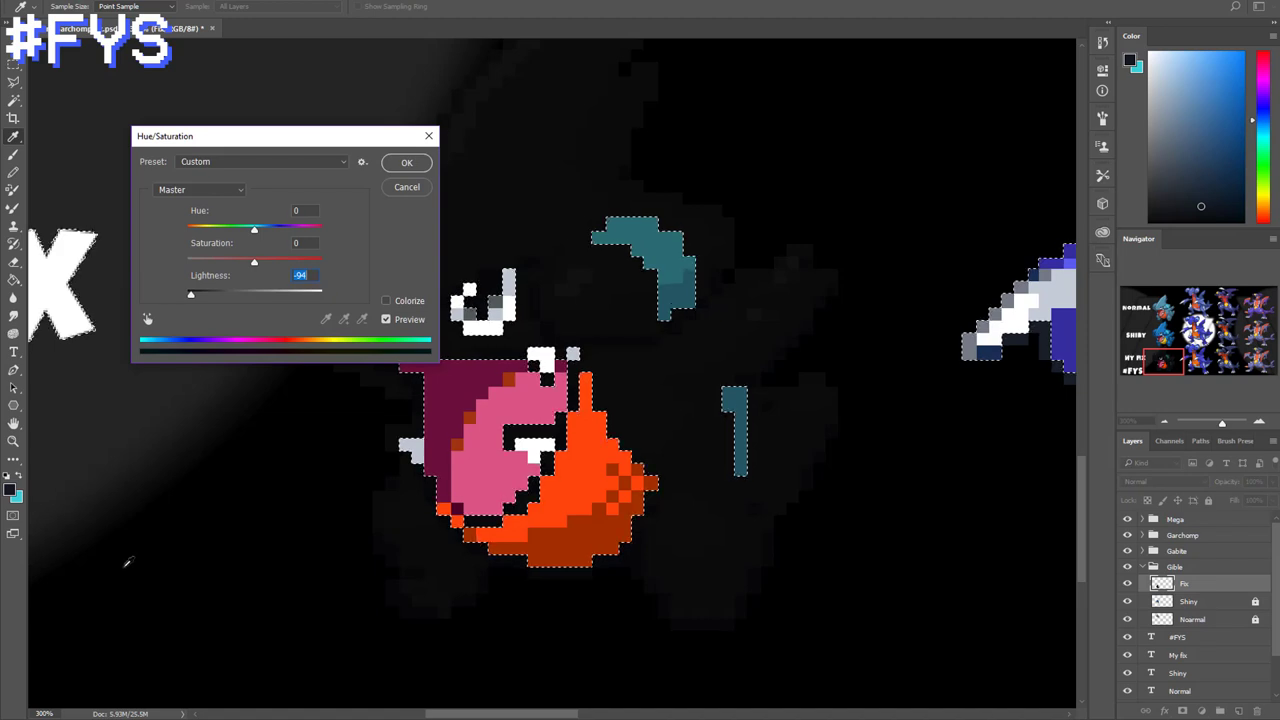
click(408, 163)
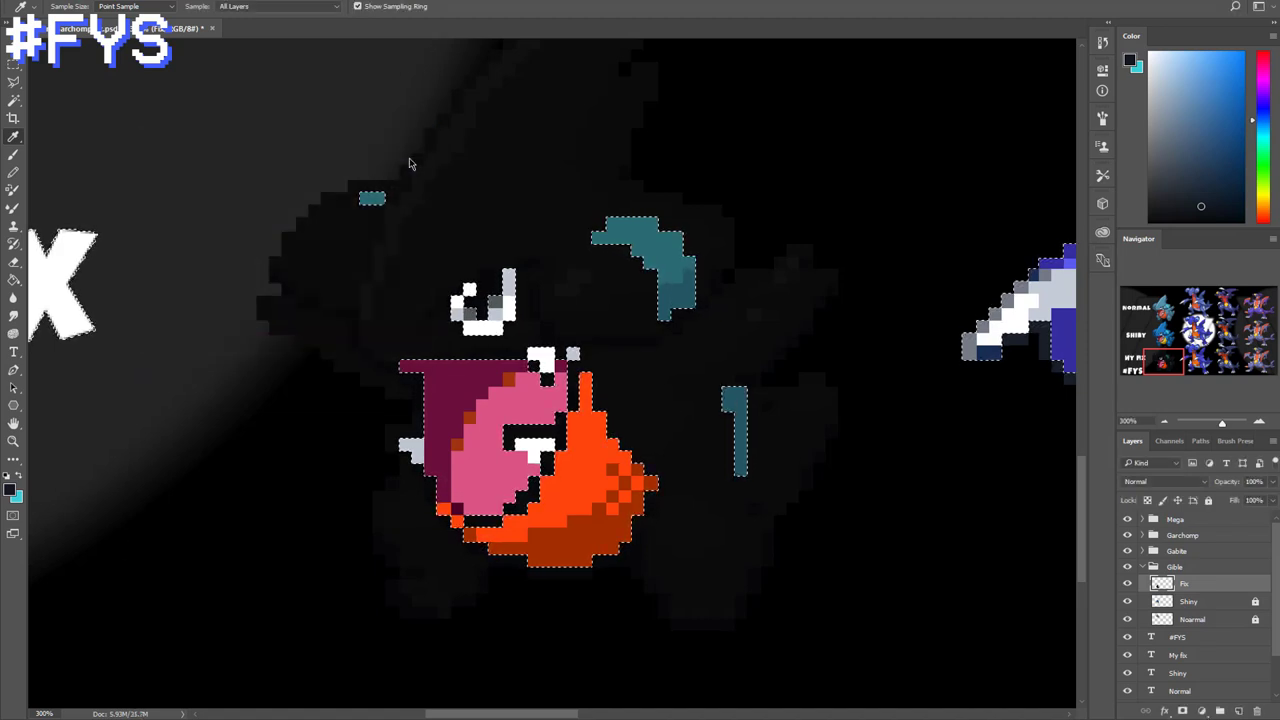
key(ctrl+d)
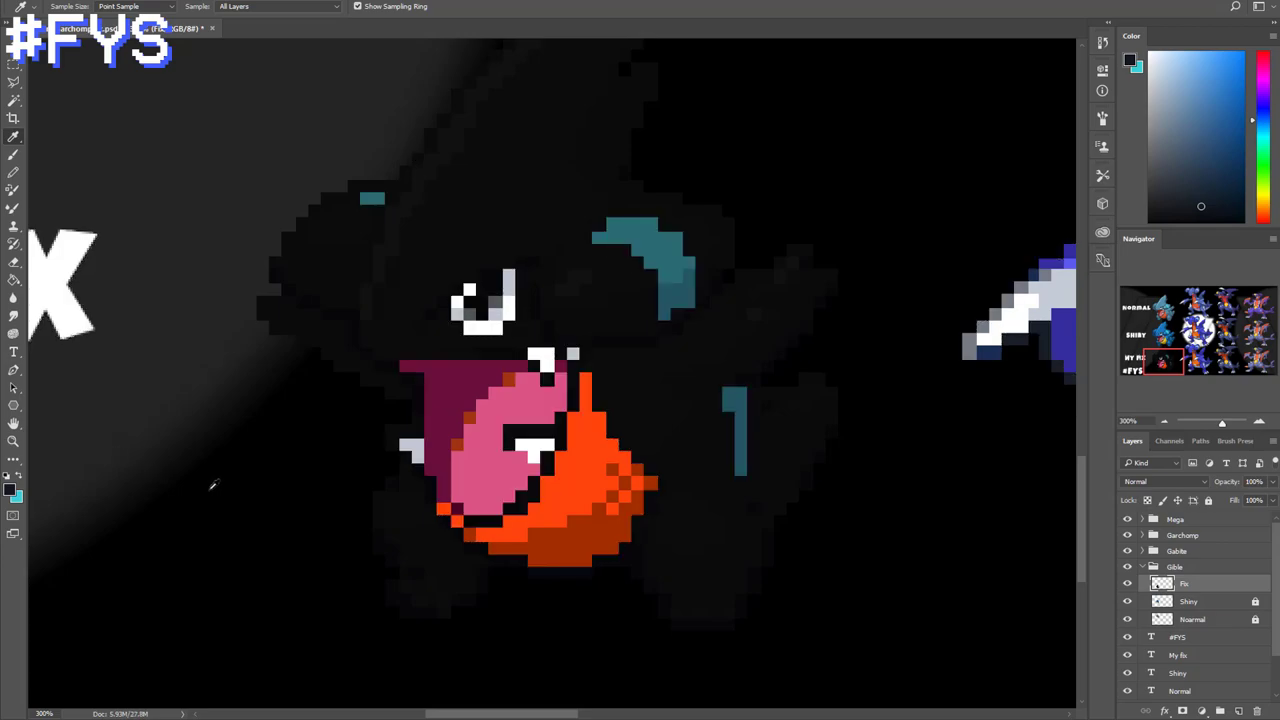
key(ctrl+minus)
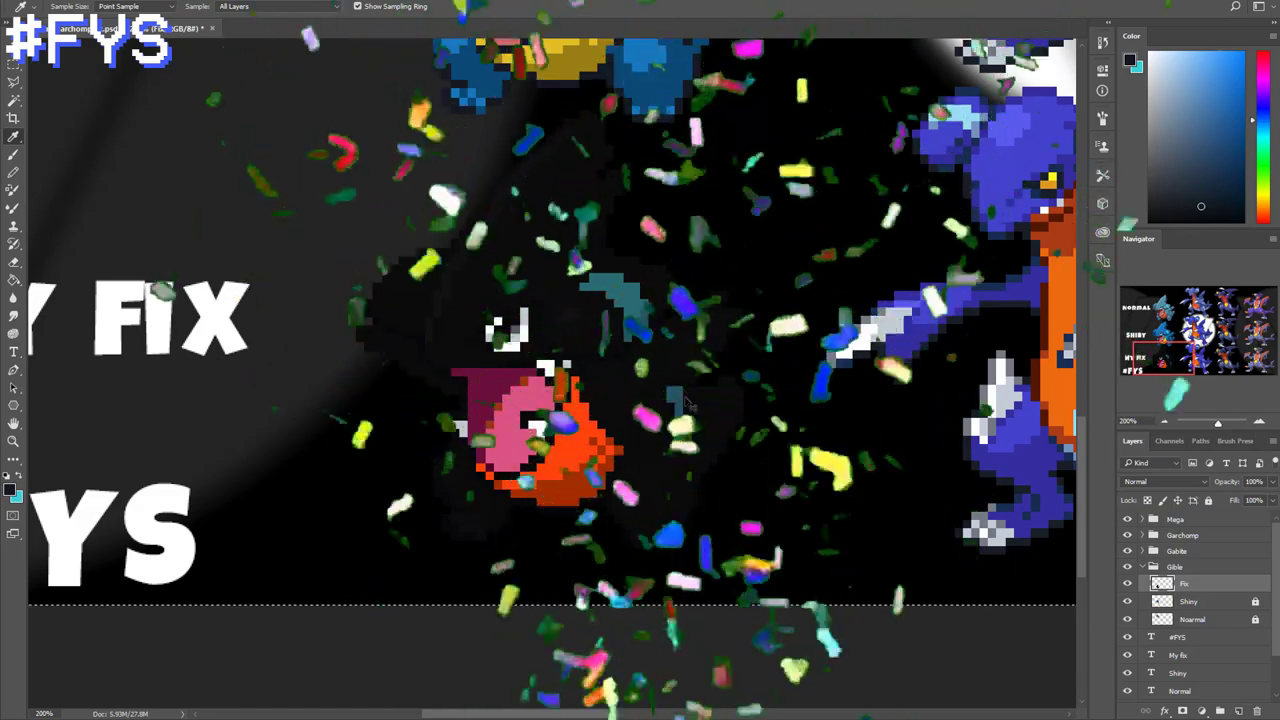
key(ctrl+plus)
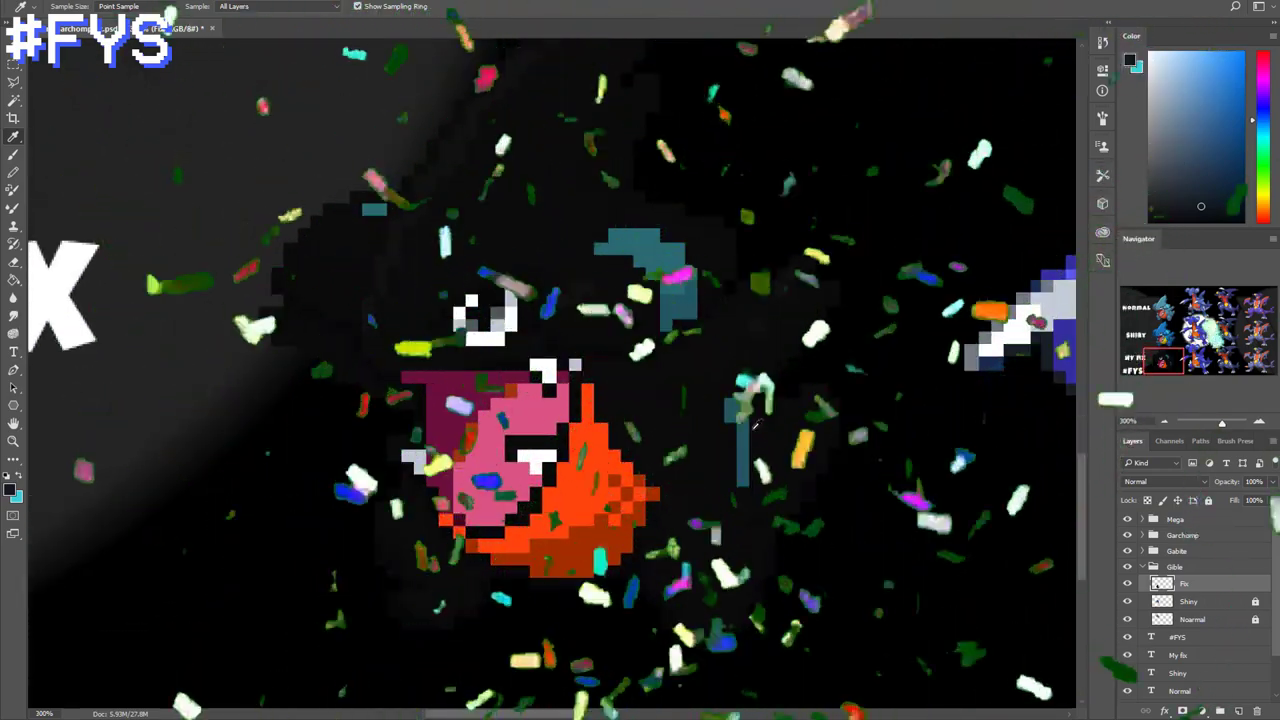
Hide Group 1 and the Background layer to show the sprites on transparency, and bring the lower Gabite sprite into view
key(ctrl+minus)
key(ctrl+minus)
key(ctrl+minus)
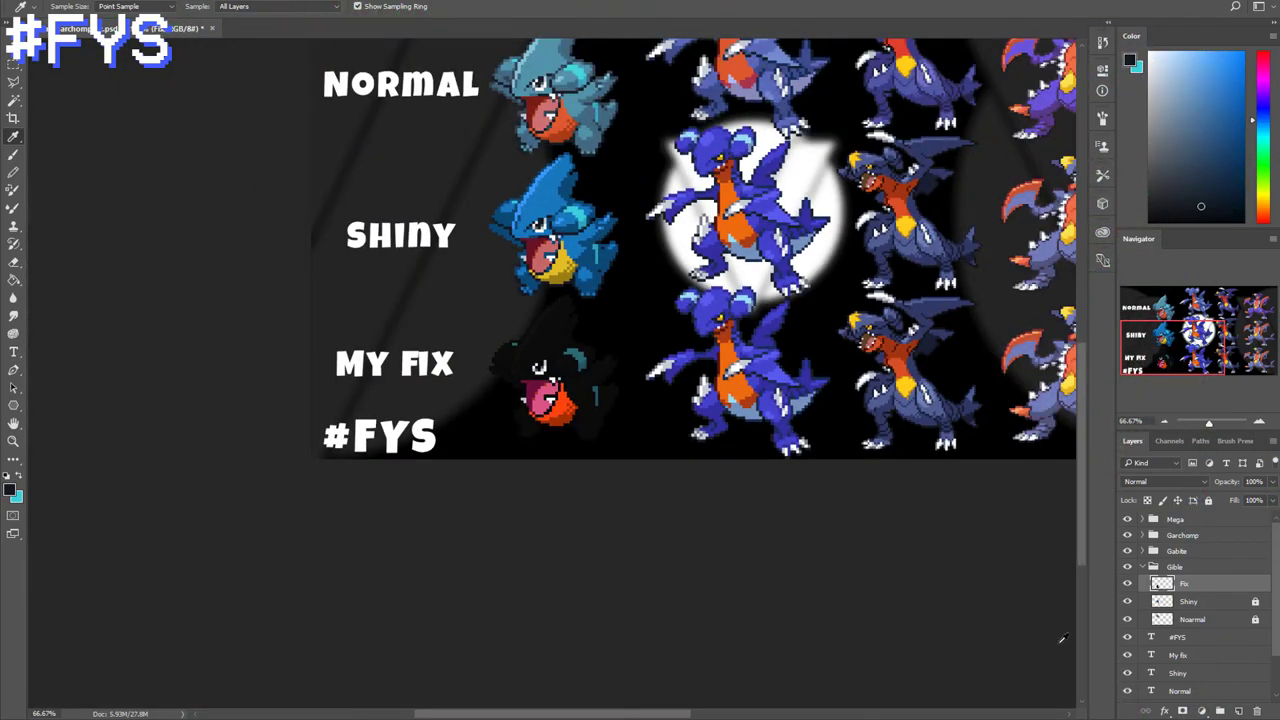
key(ctrl+minus)
scroll(1171, 683, down, 3)
click(1127, 693)
key(ctrl+plus)
key(ctrl+plus)
key(ctrl+plus)
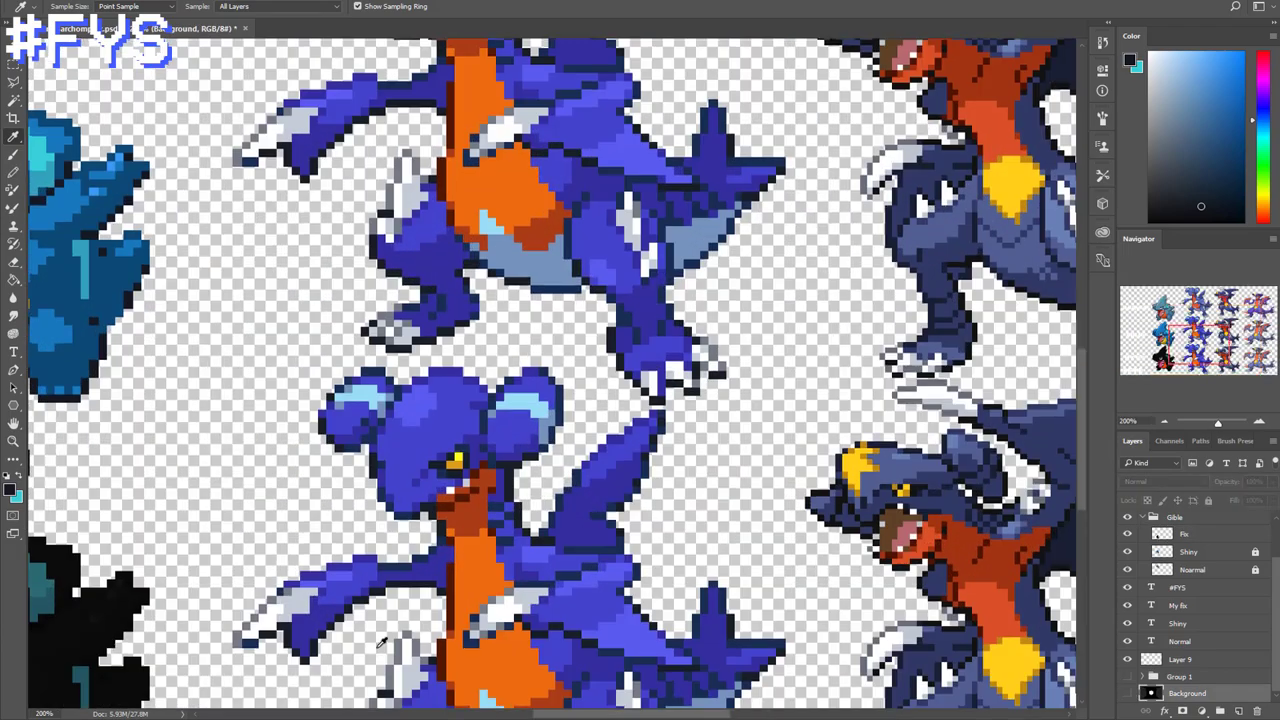
scroll(380, 642, down, 5)
key(ctrl+minus)
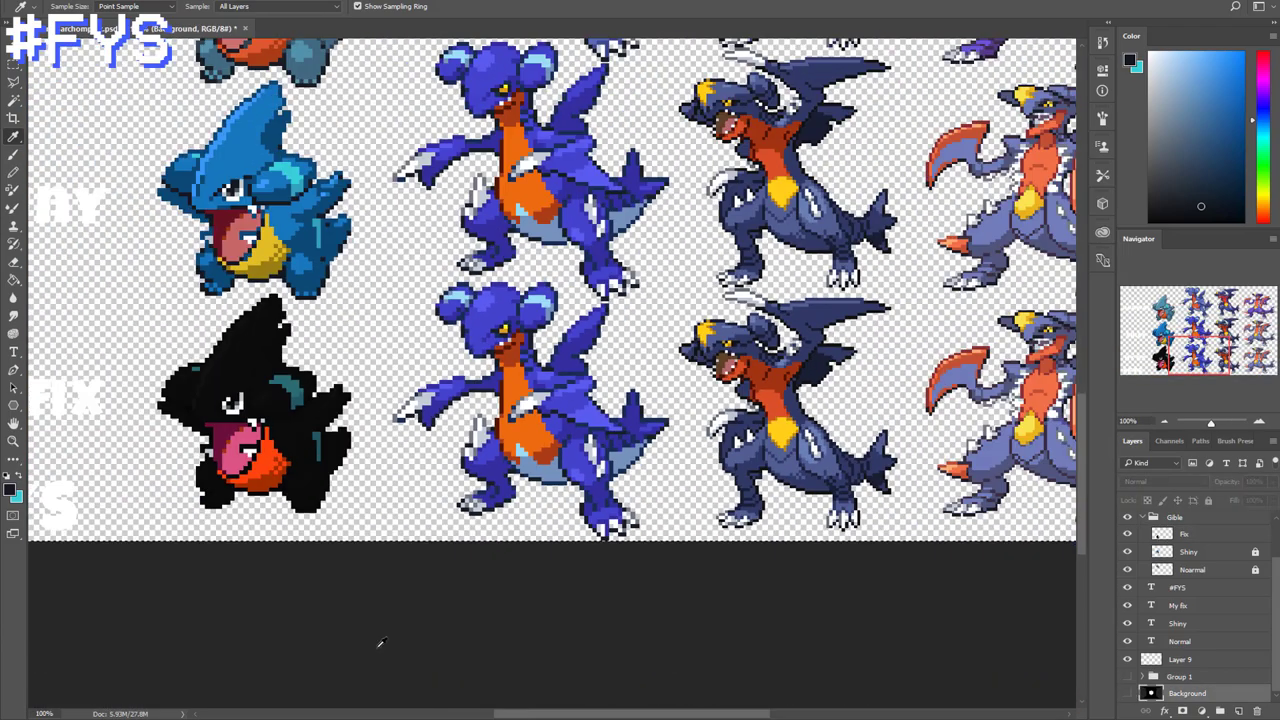
key(ctrl+plus)
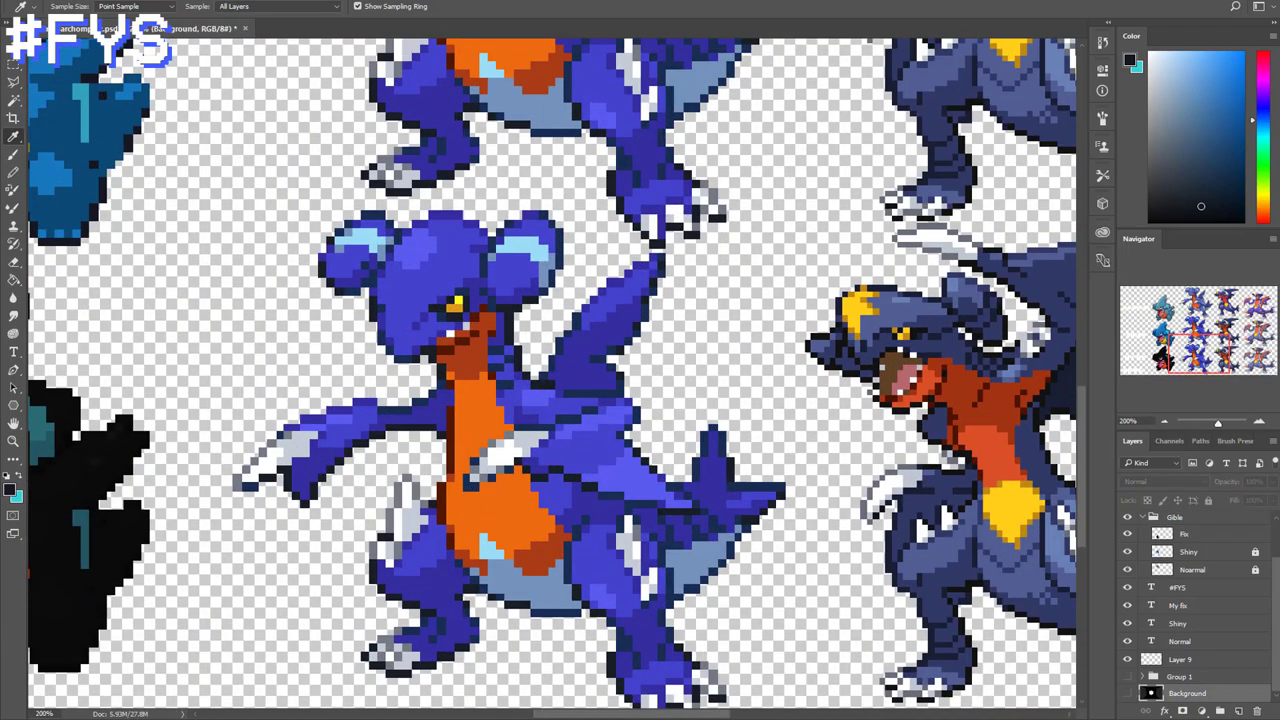
Select all blue shades of Gabite's body, fins and legs with Color Range at fuzziness 47
key(alt+s)
click(191, 117)
click(453, 258)
shift+click(512, 287)
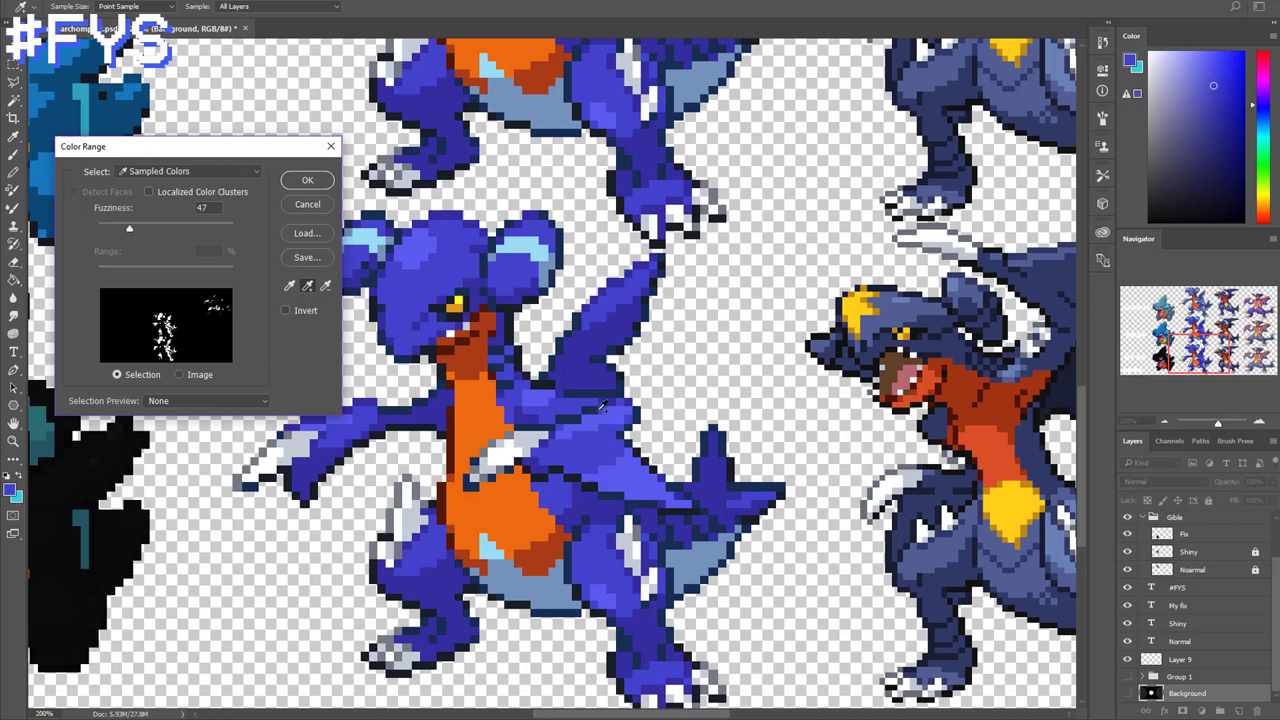
click(620, 473)
click(730, 496)
click(744, 500)
scroll(617, 590, down, 1)
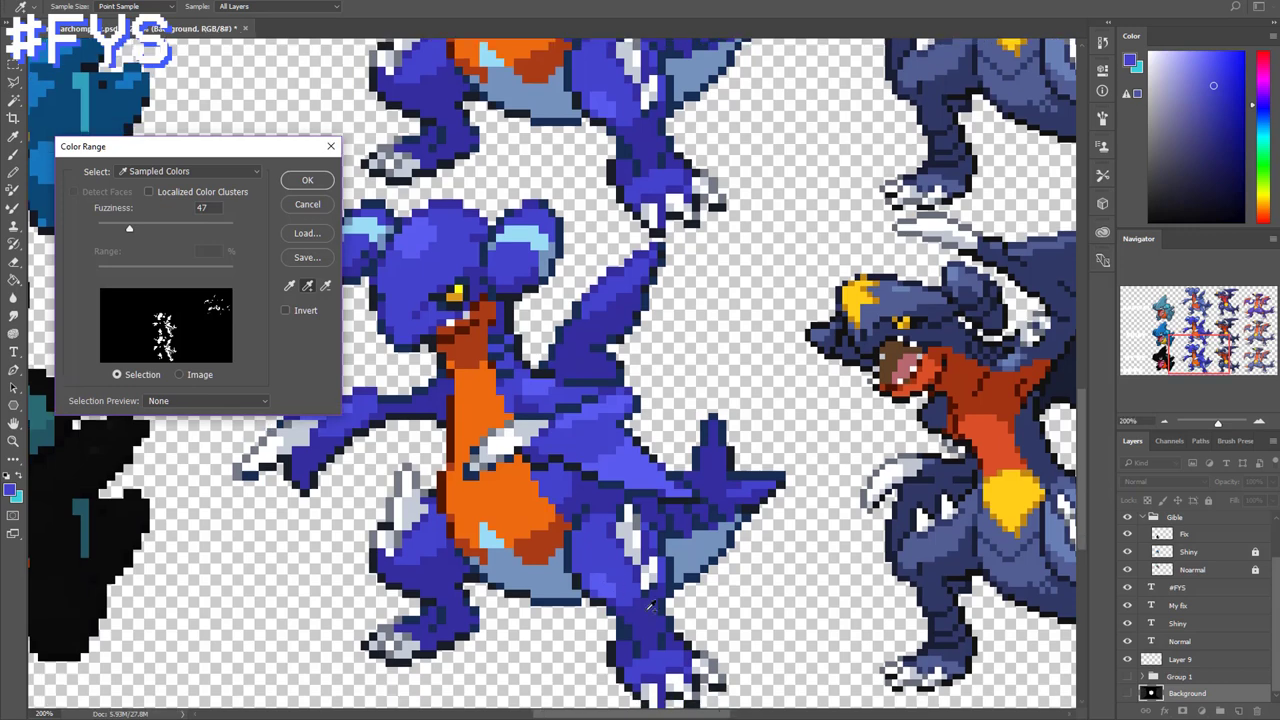
click(648, 603)
click(624, 630)
click(310, 179)
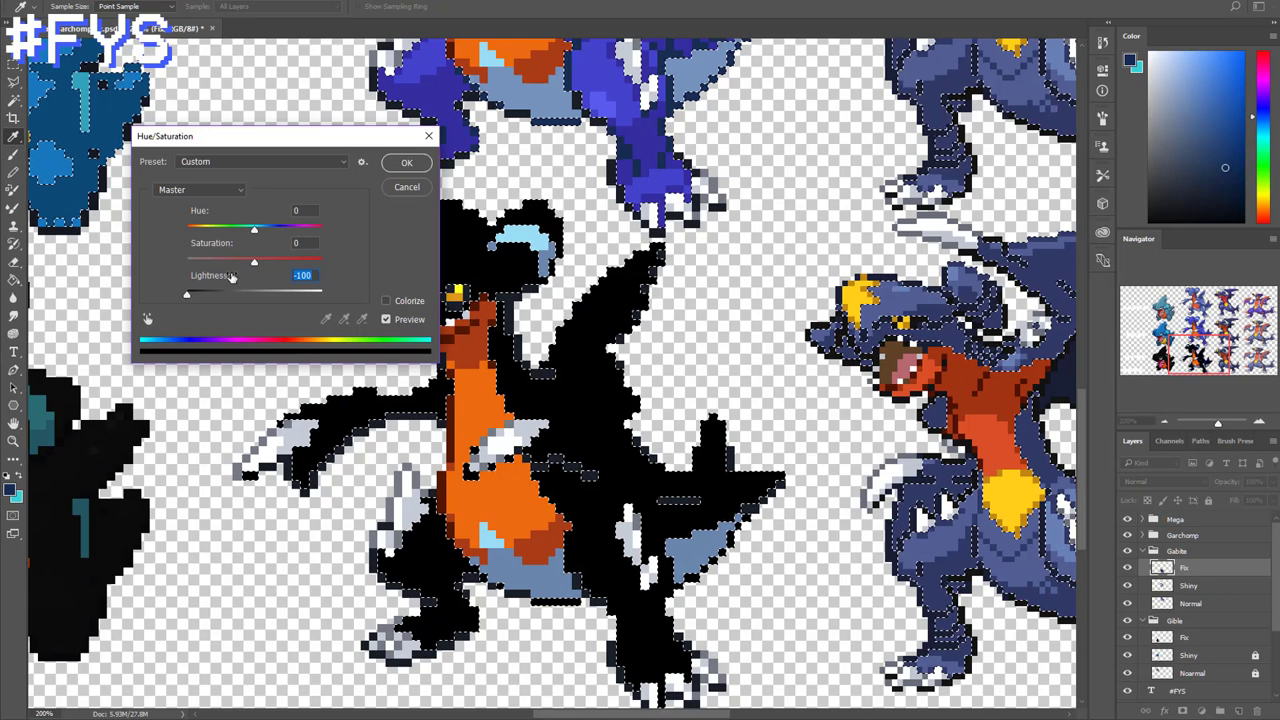
Turn the selected blues near-black on Gabite's Fix layer with Hue/Saturation at saturation -72 and lightness -84, and deselect them
click(197, 294)
click(205, 262)
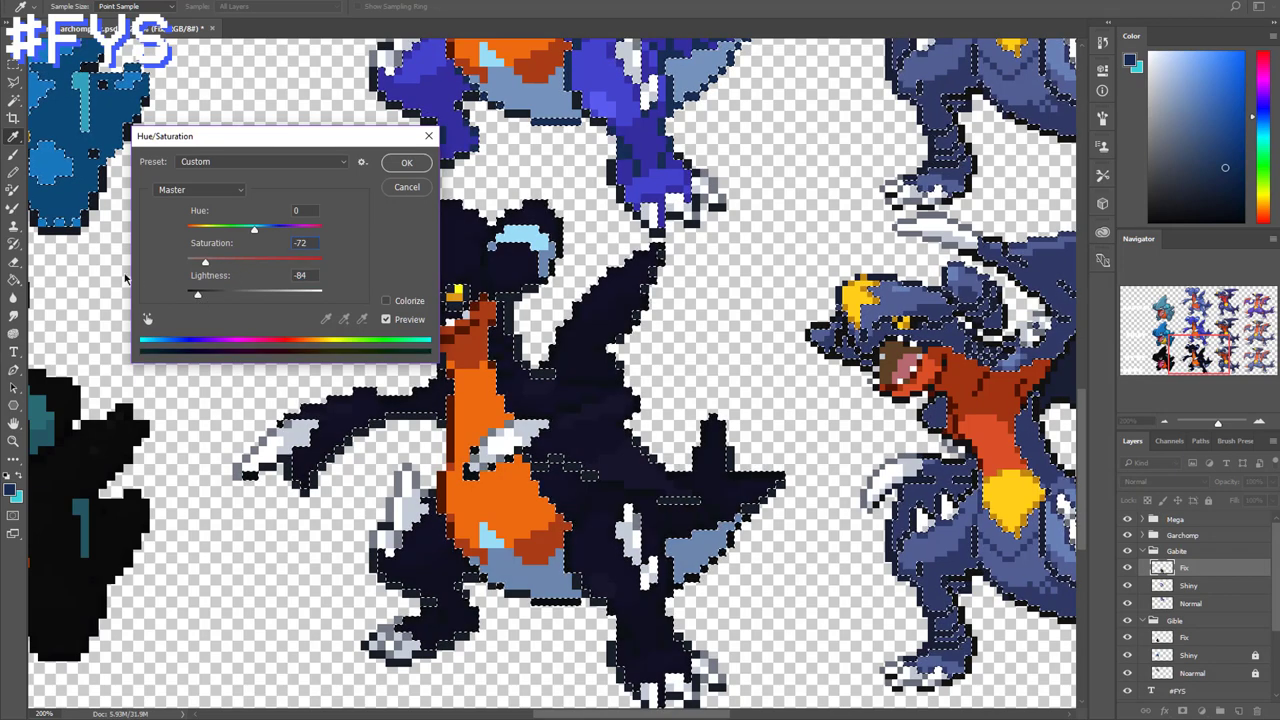
drag(314, 136, 240, 52)
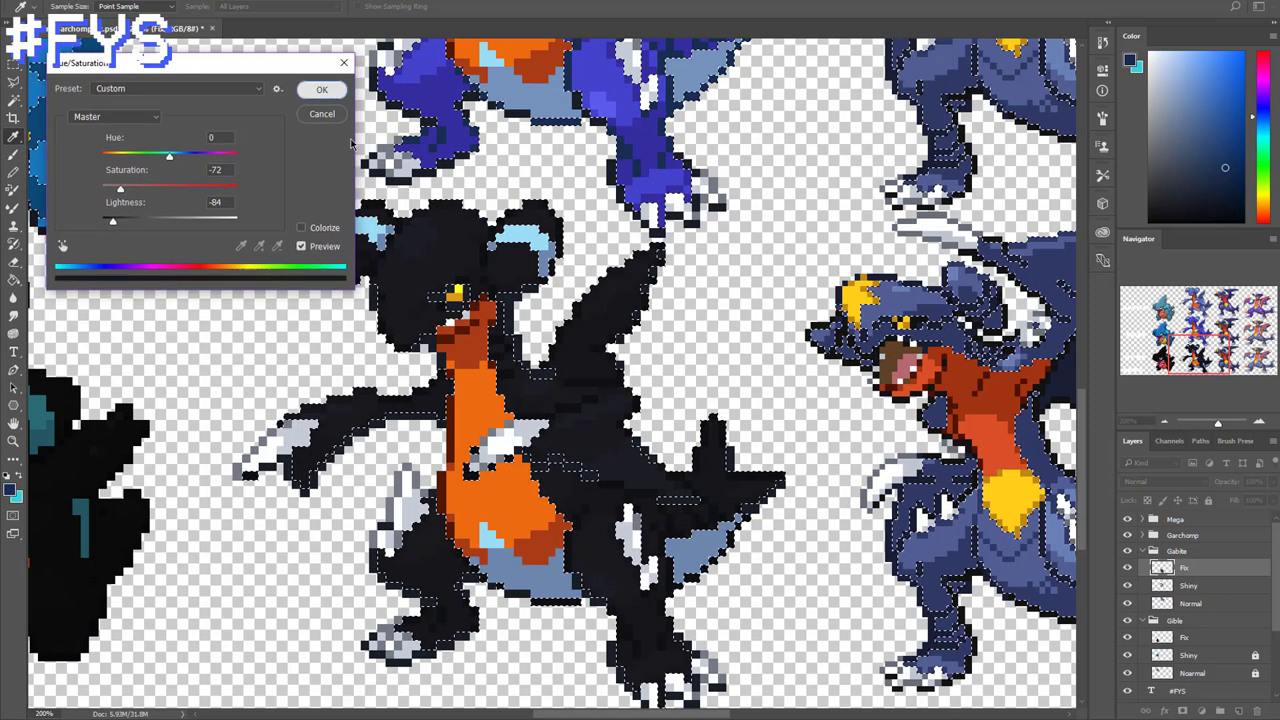
key(Return)
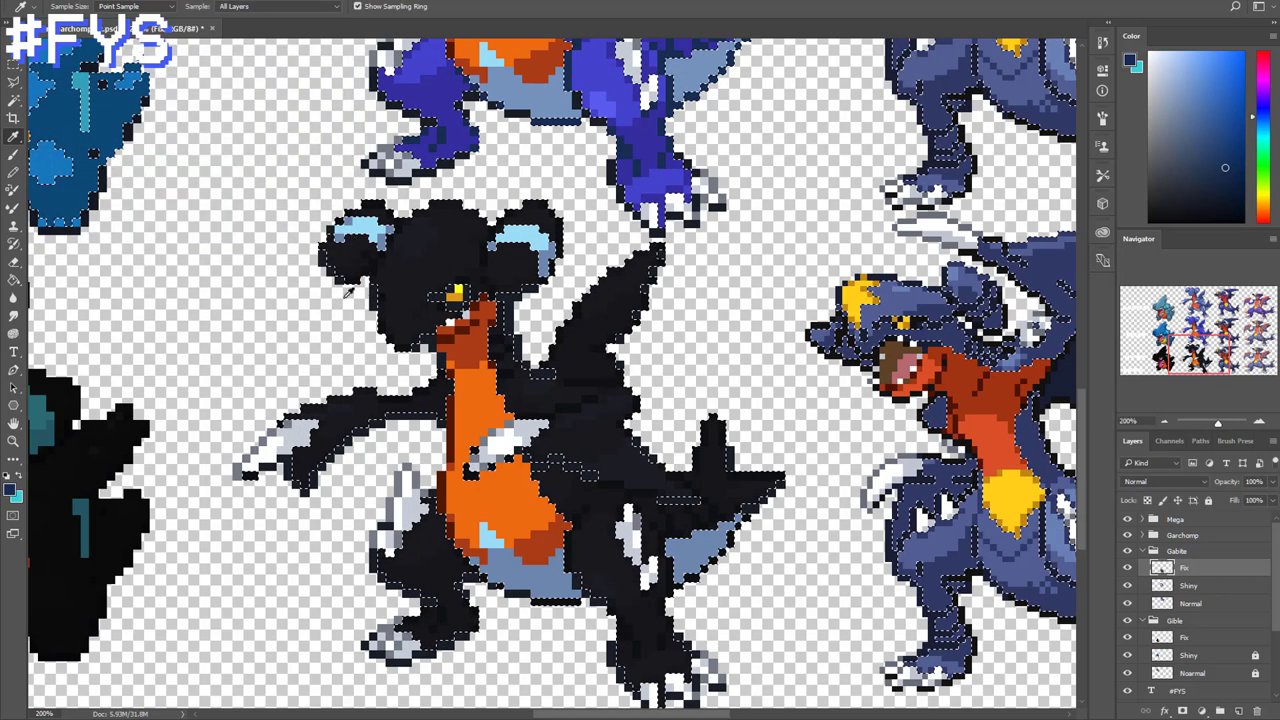
key(ctrl+d)
scroll(243, 303, down, 1)
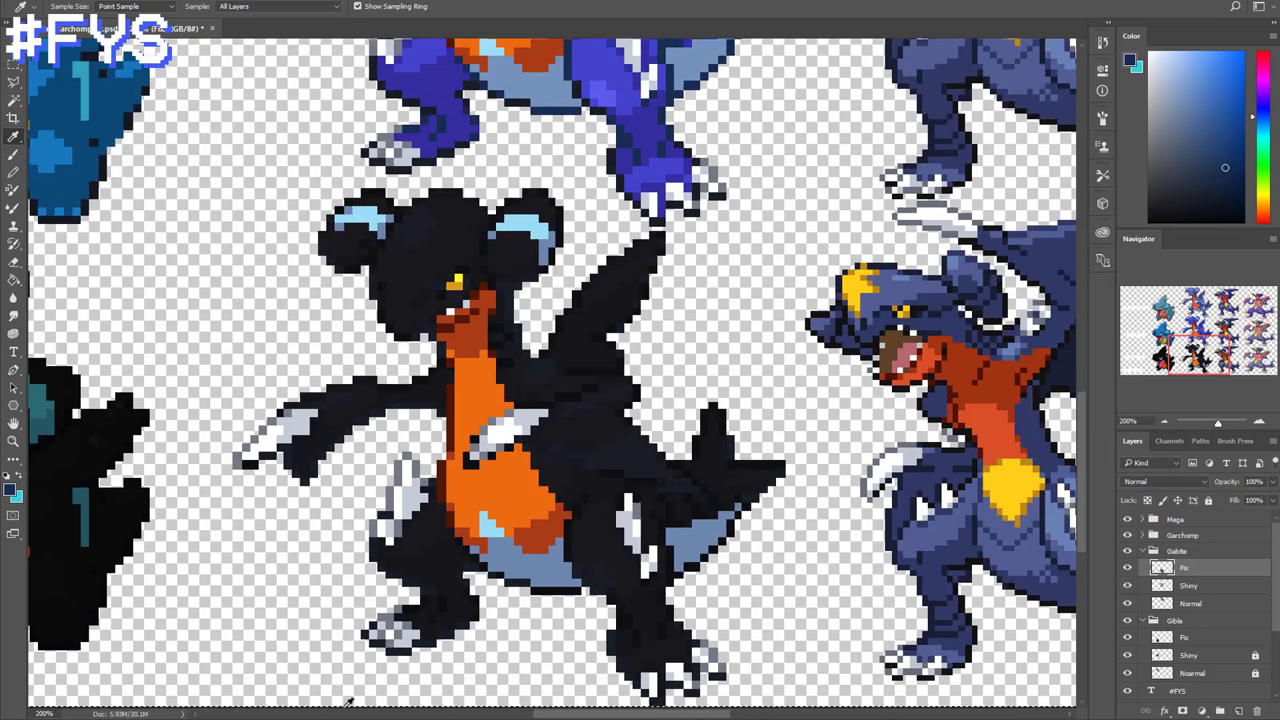
scroll(371, 673, up, 1)
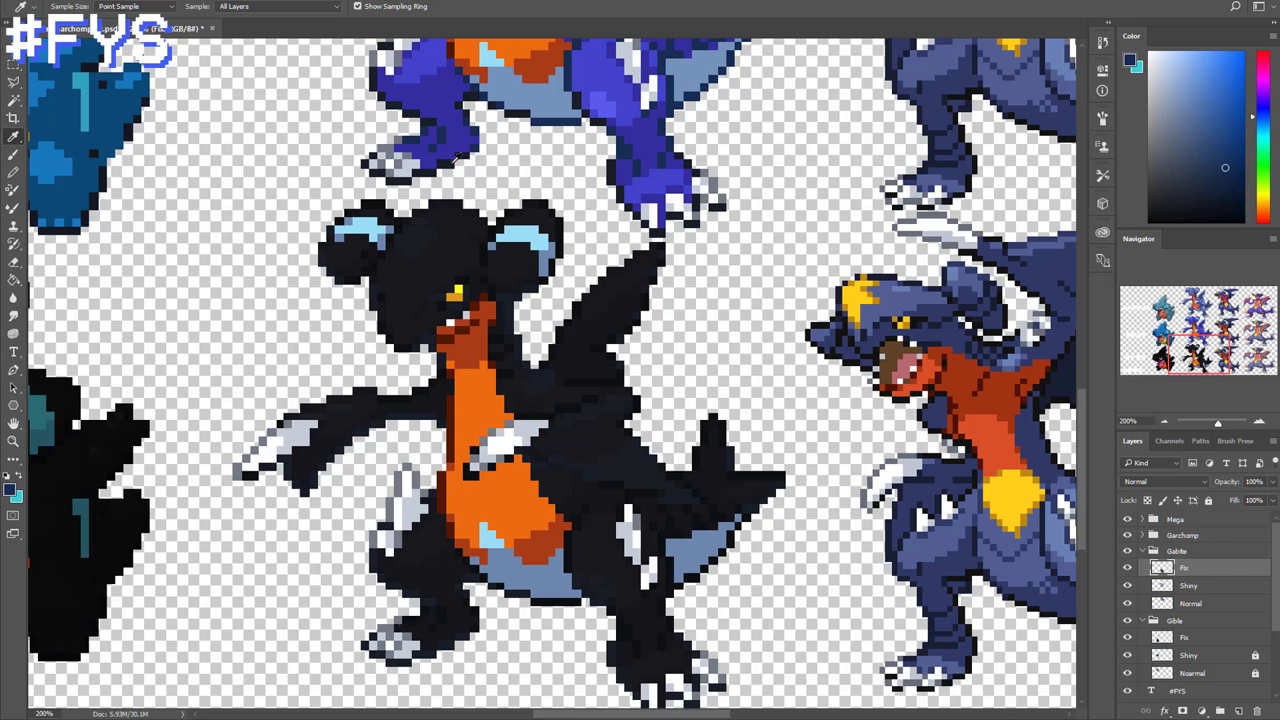
Select Gabite's orange belly together with its darker red-brown jaw and shading colors using Color Range at fuzziness 47
click(178, 2)
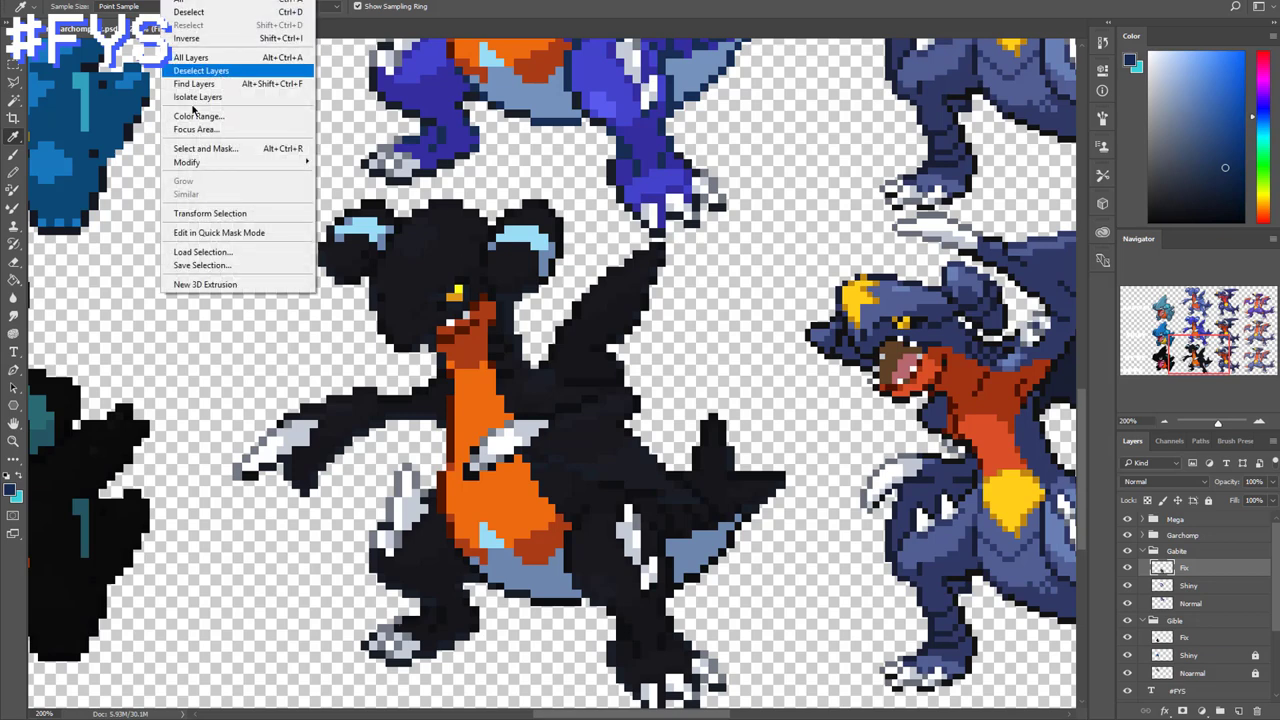
click(195, 115)
click(481, 390)
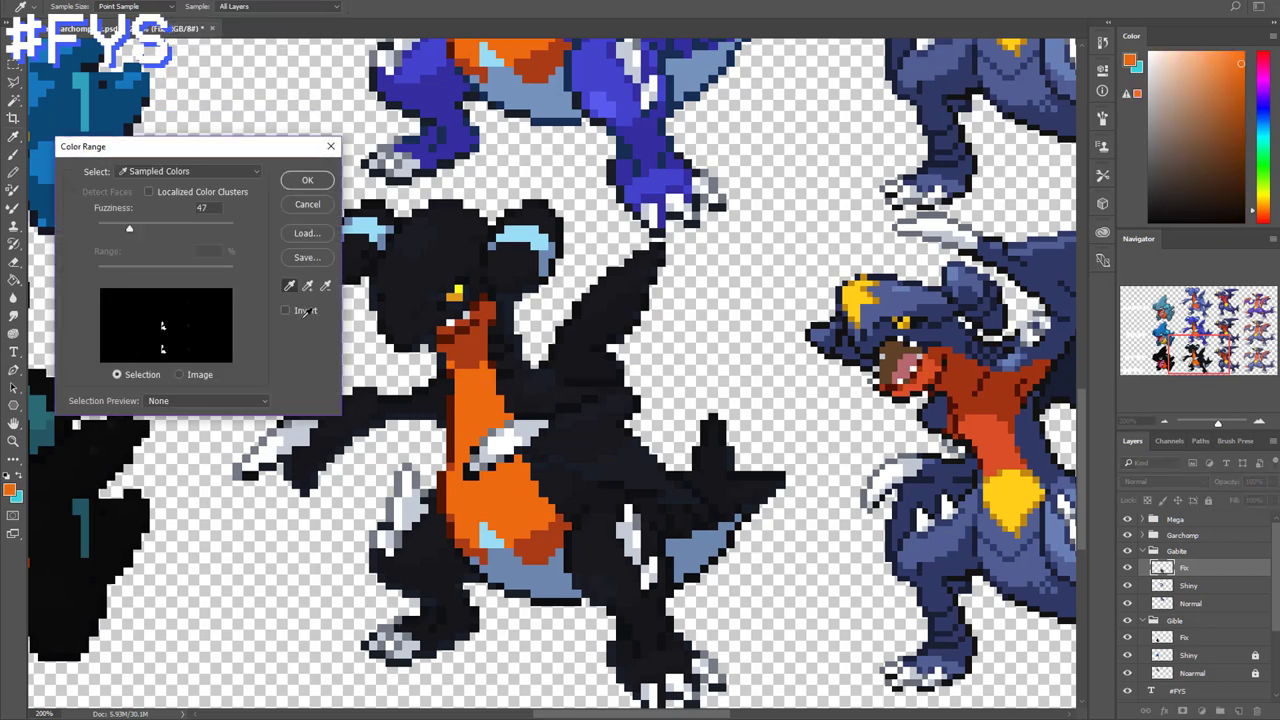
click(307, 286)
click(458, 326)
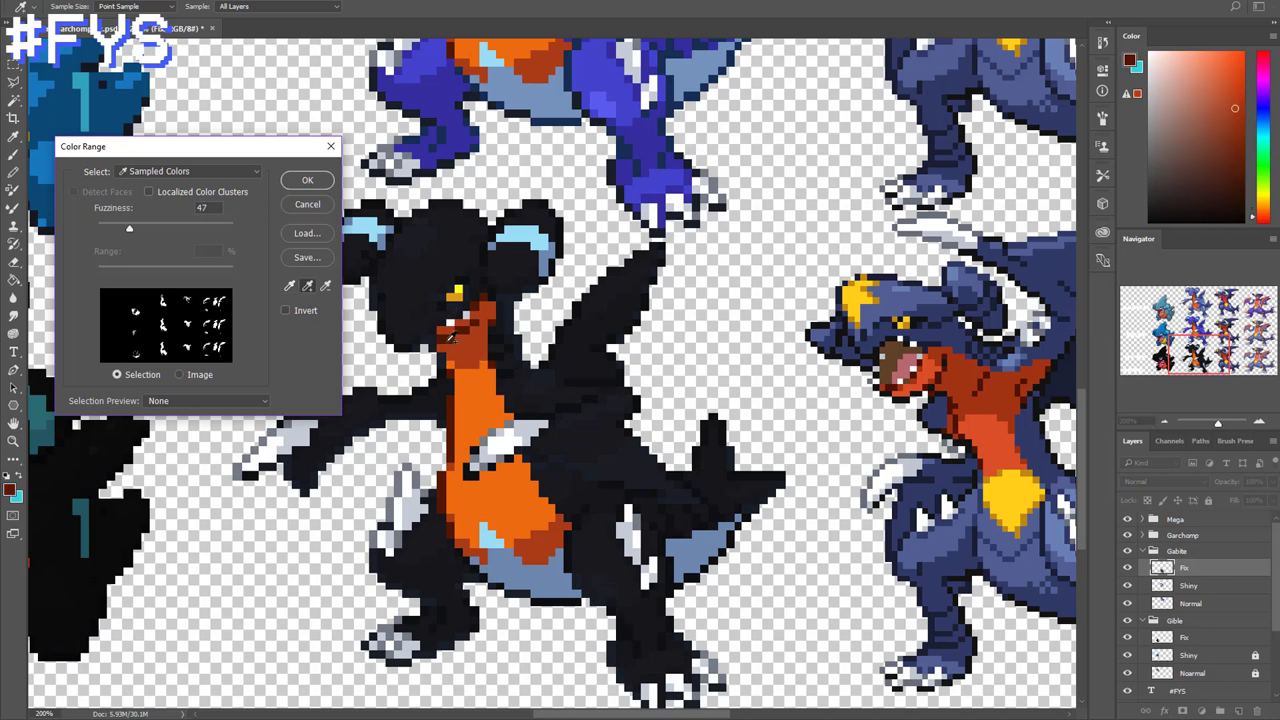
click(539, 529)
click(312, 180)
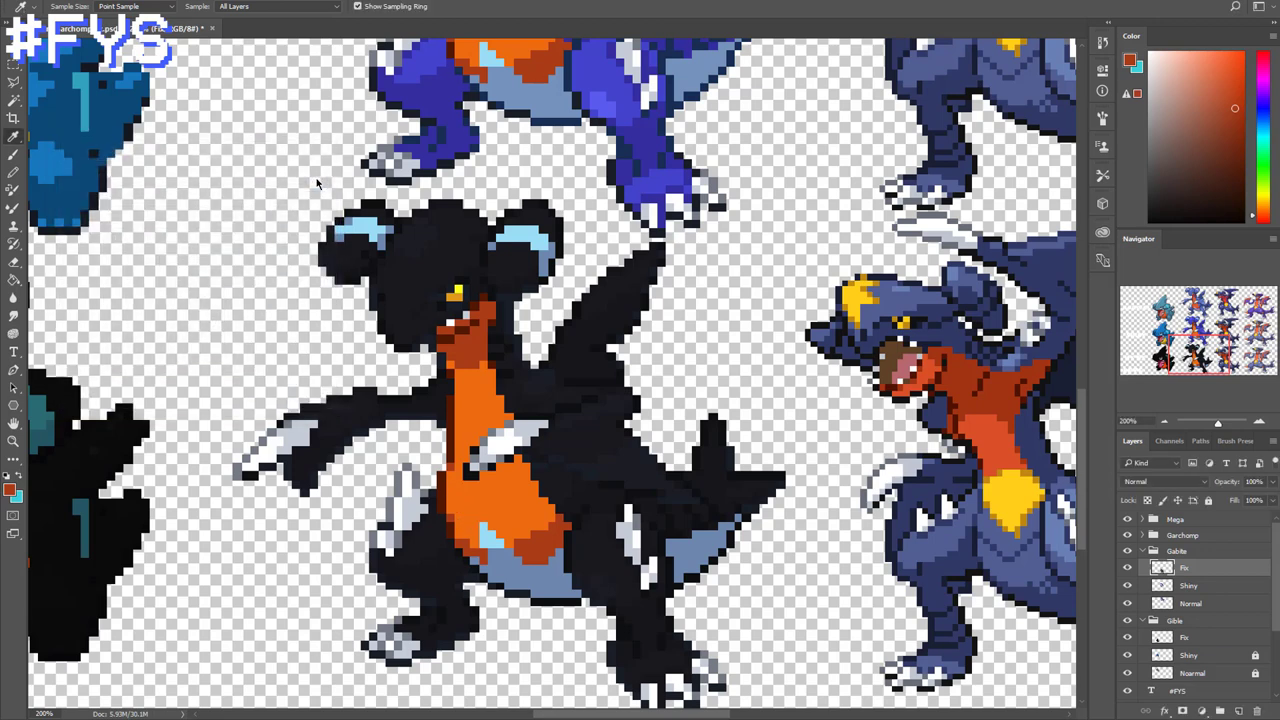
Turn Gabite's selected belly and jaw colors bright red with Hue/Saturation at hue -28 and saturation +100
key(ctrl+u)
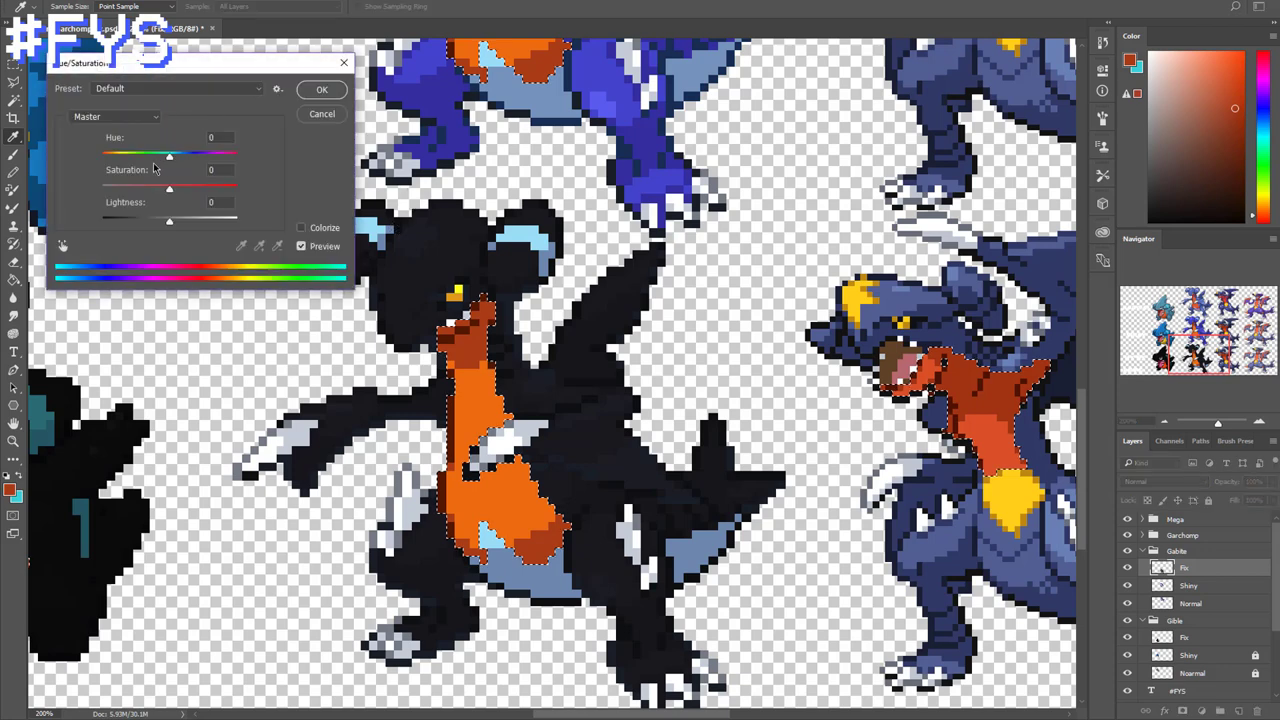
drag(169, 157, 245, 208)
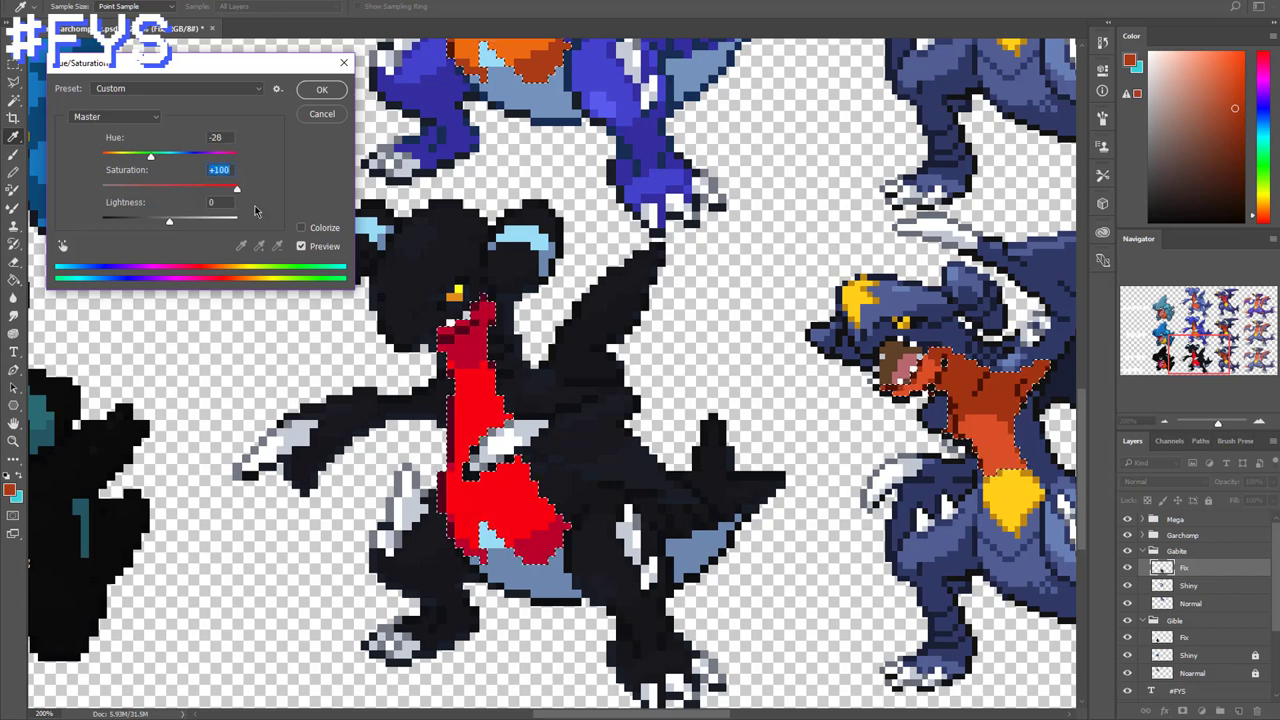
key(Return)
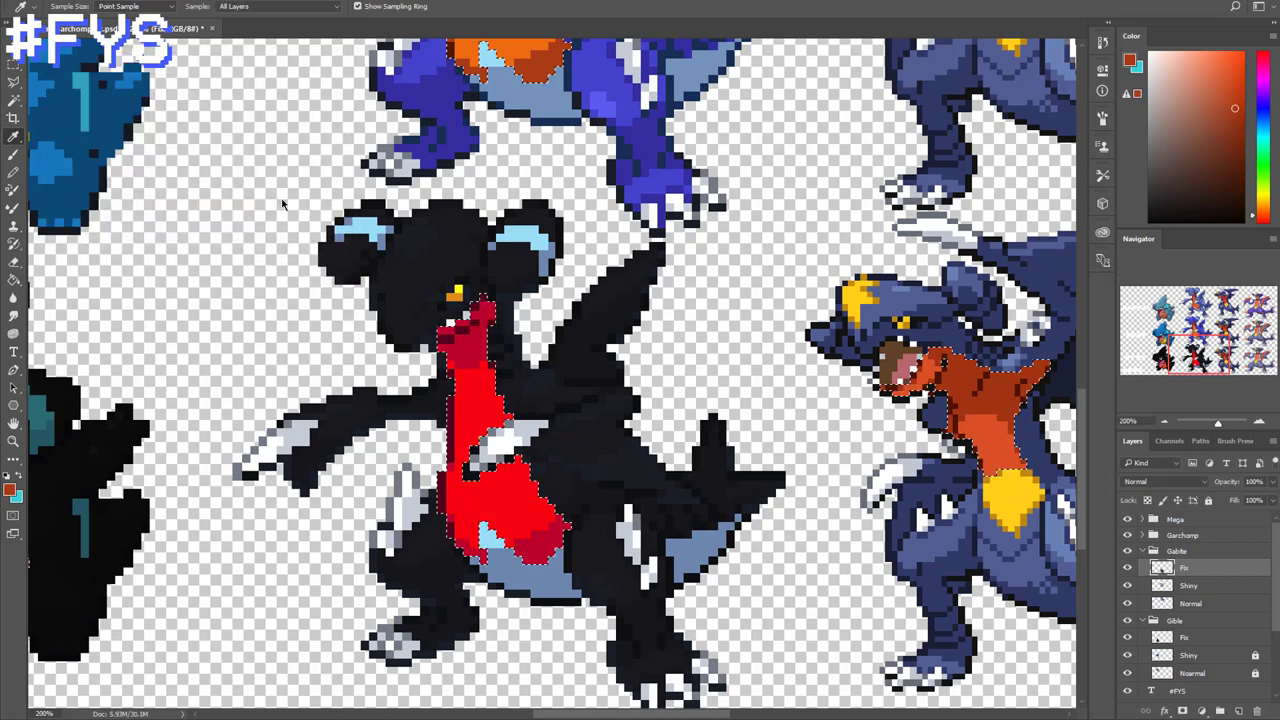
Clear the belly selection and select Gabite's light blue and grey-blue ear, underside and tail shades using Color Range at fuzziness 47
key(ctrl+d)
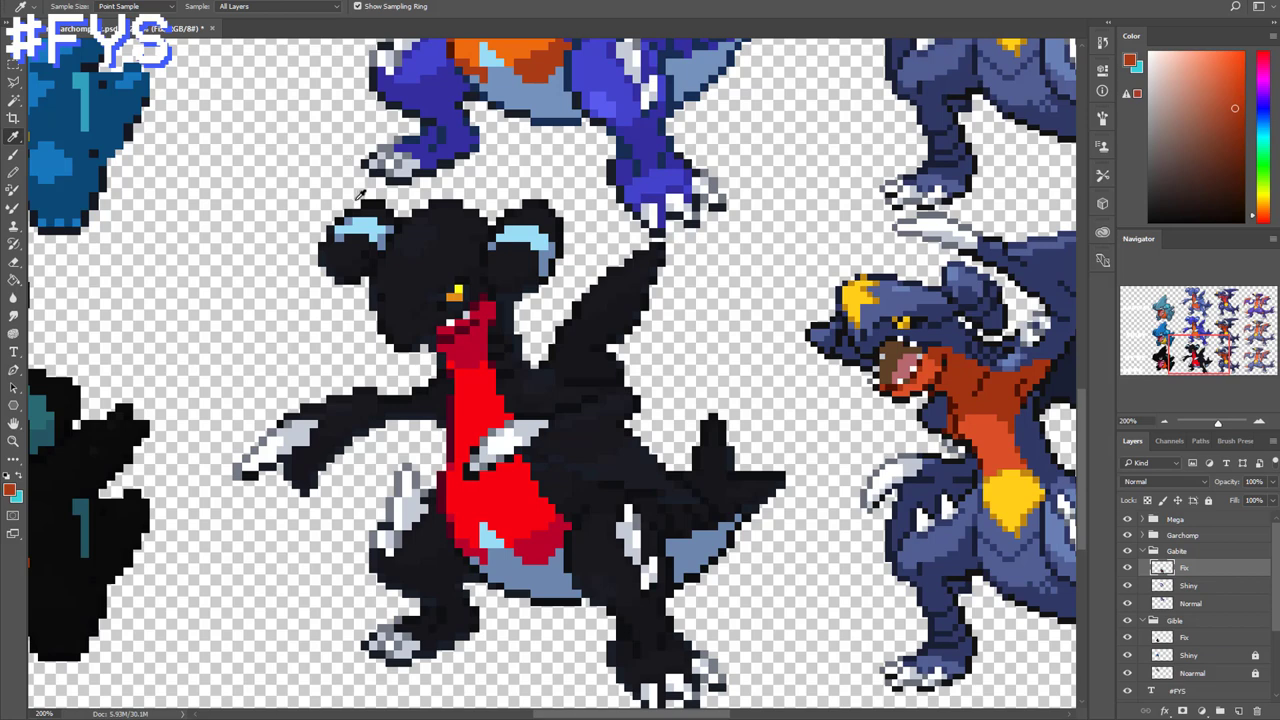
click(178, 2)
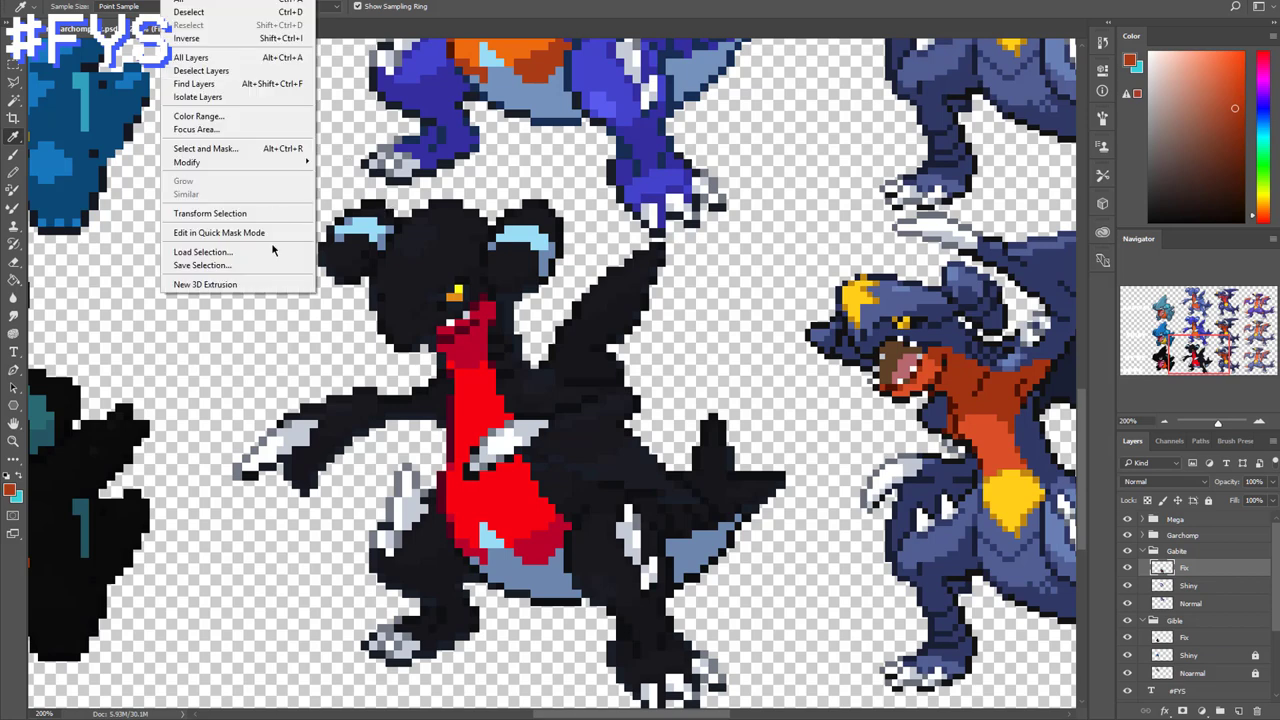
click(229, 118)
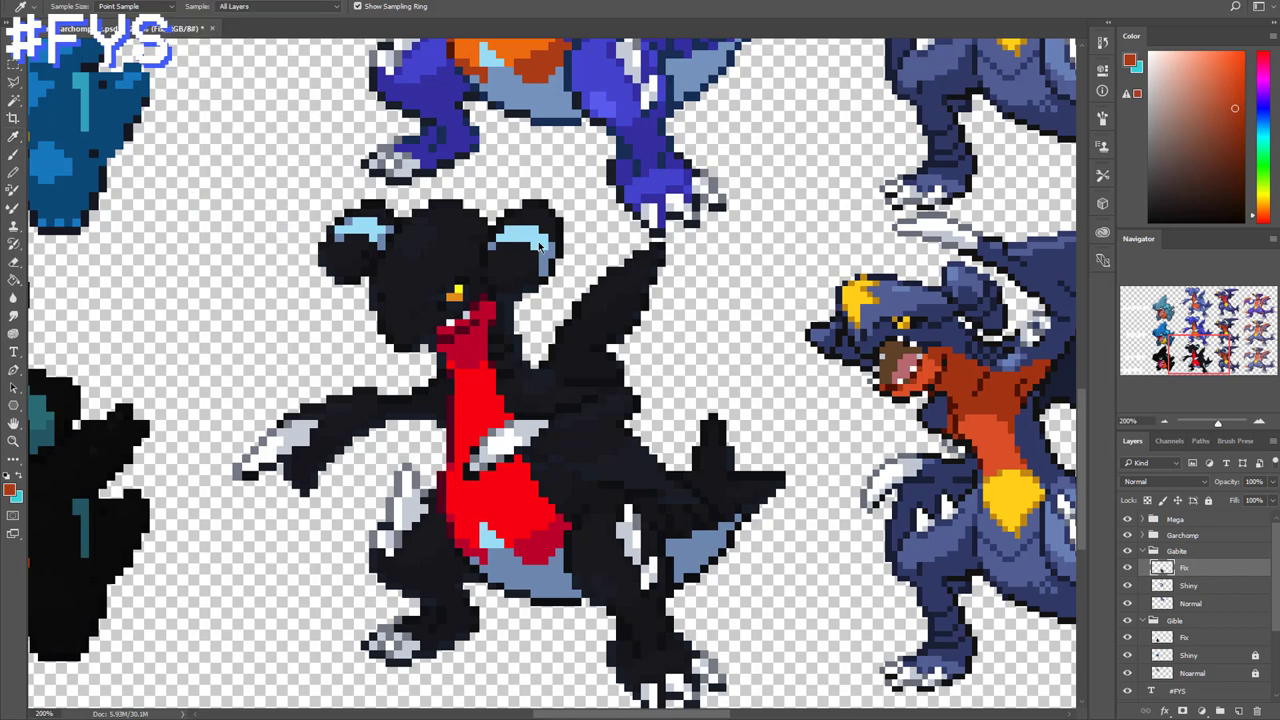
click(540, 245)
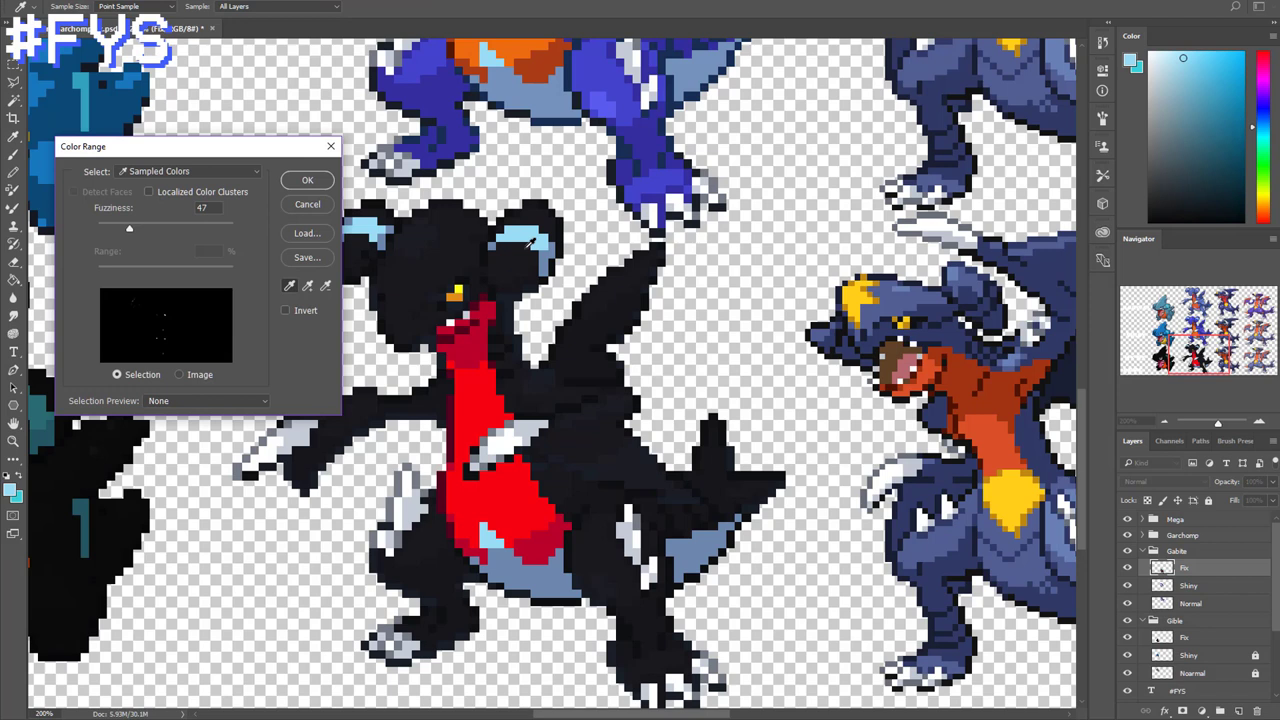
click(310, 287)
click(546, 261)
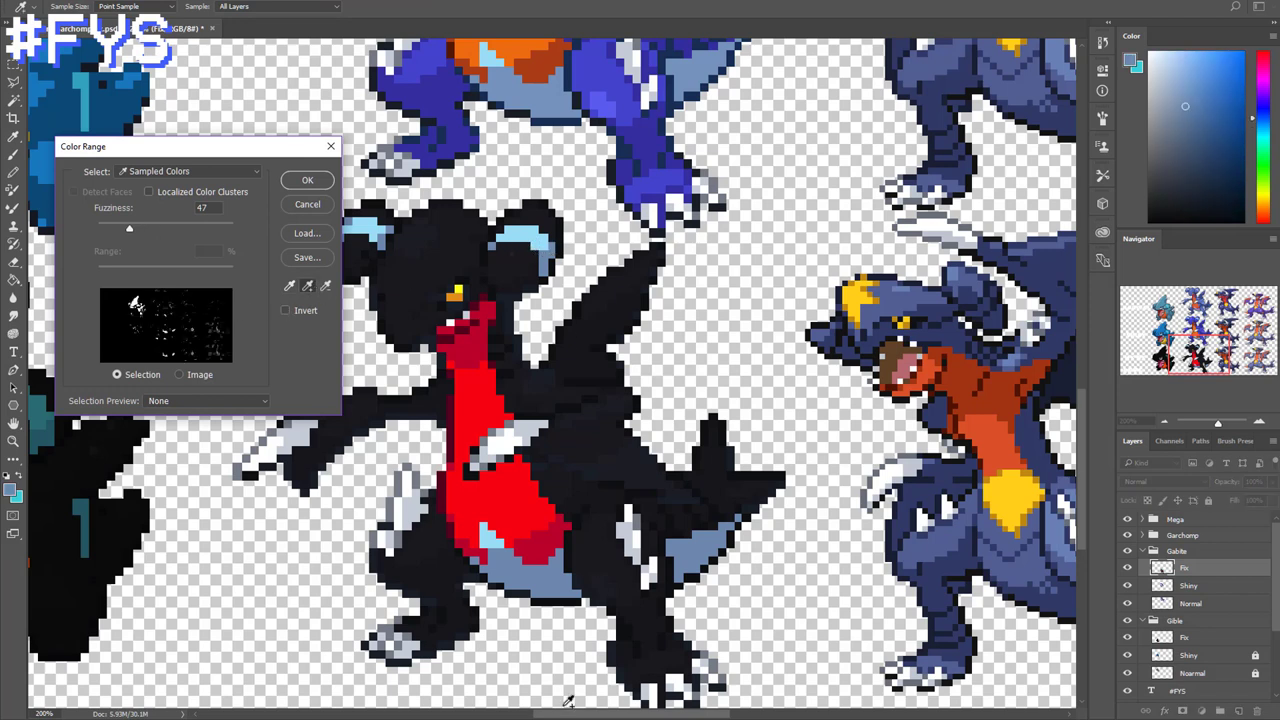
click(485, 537)
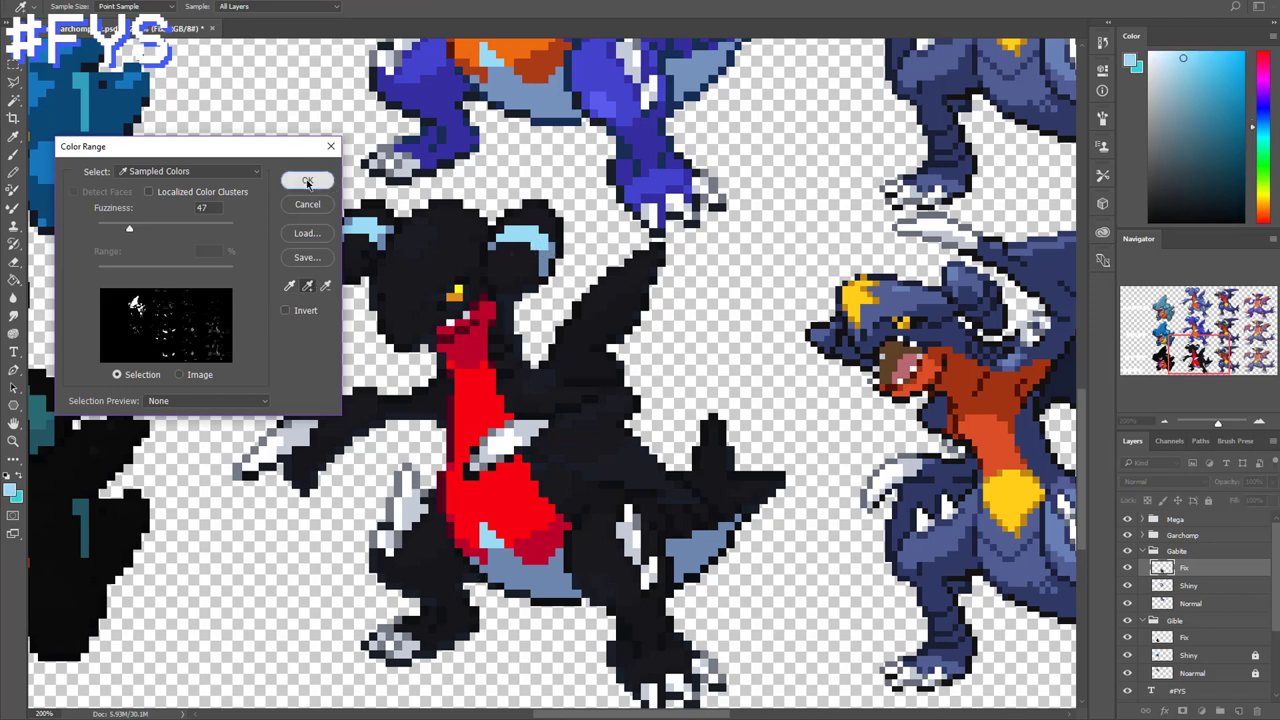
click(308, 181)
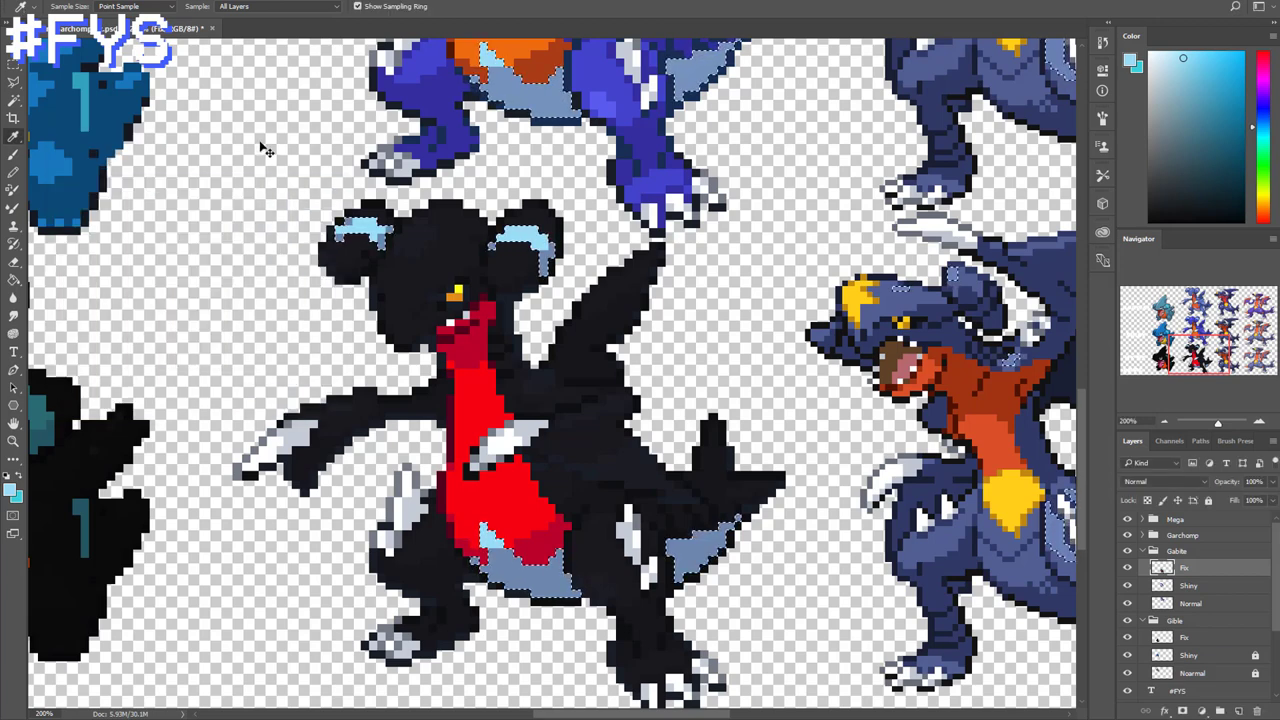
Turn the selected ear and underside shades dark grey with Hue/Saturation at saturation -100 and lightness -60, and deselect them
key(ctrl+u)
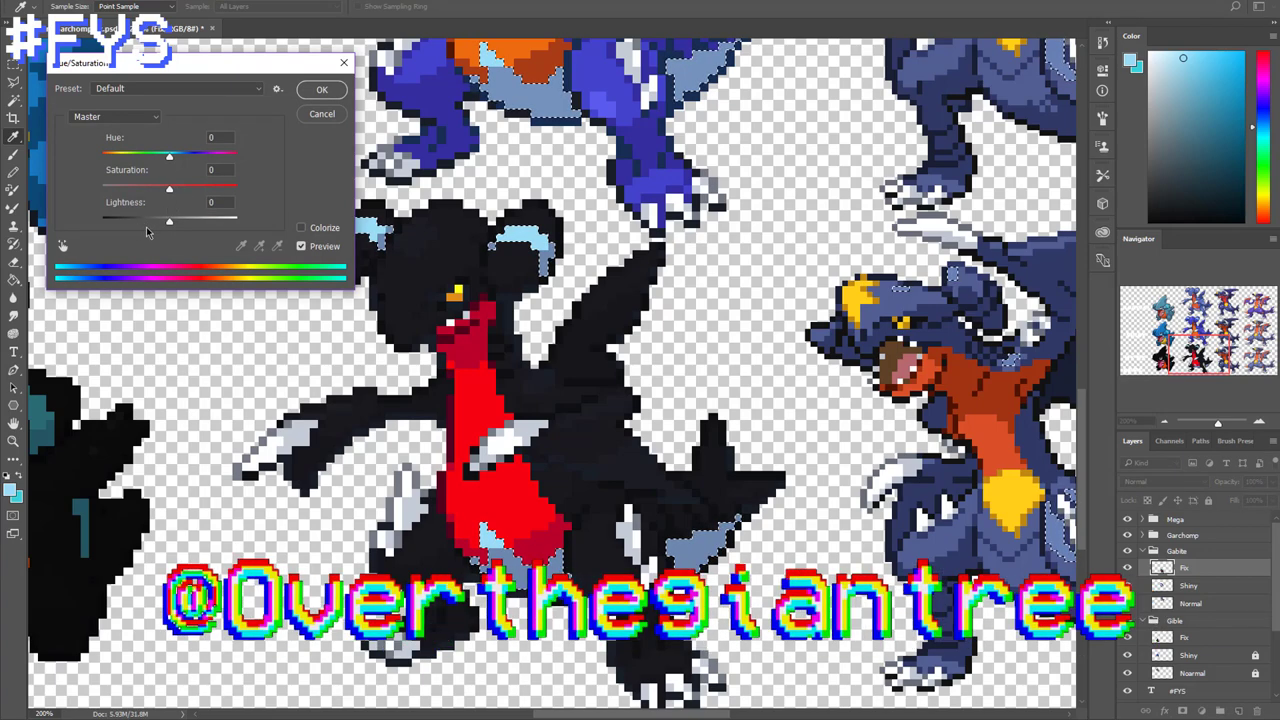
drag(169, 188, 101, 188)
drag(169, 219, 129, 226)
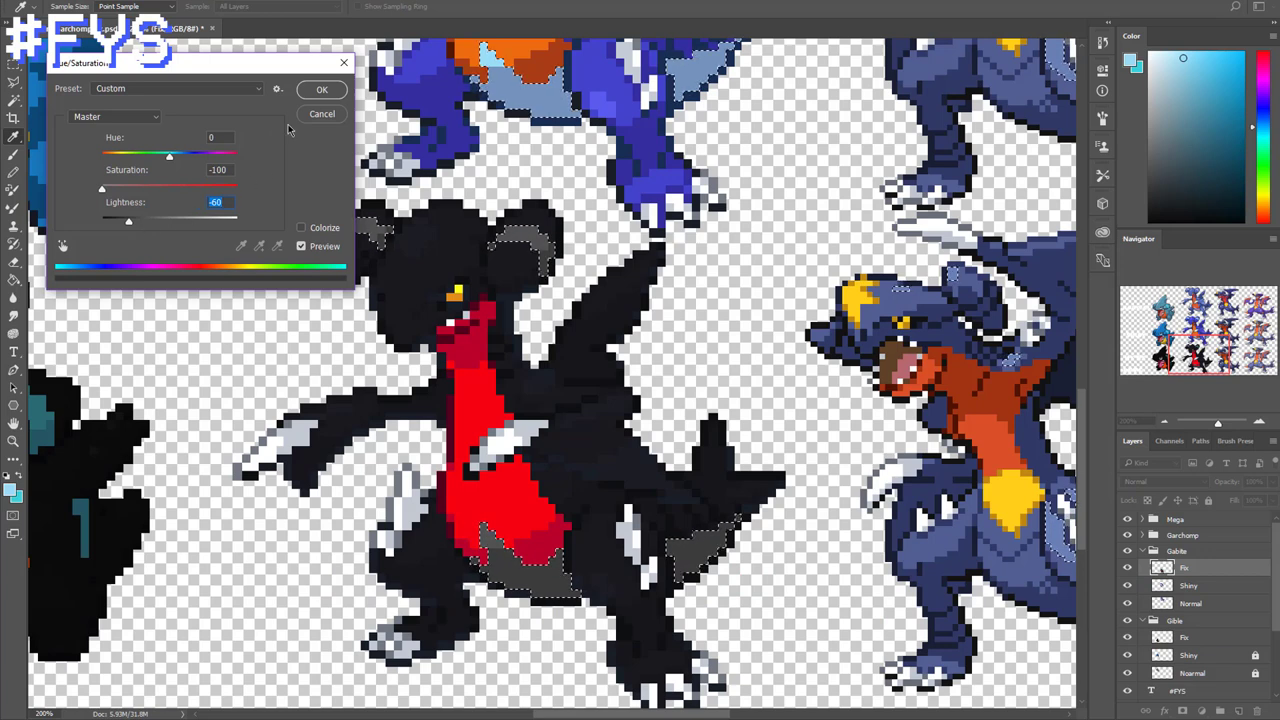
click(322, 90)
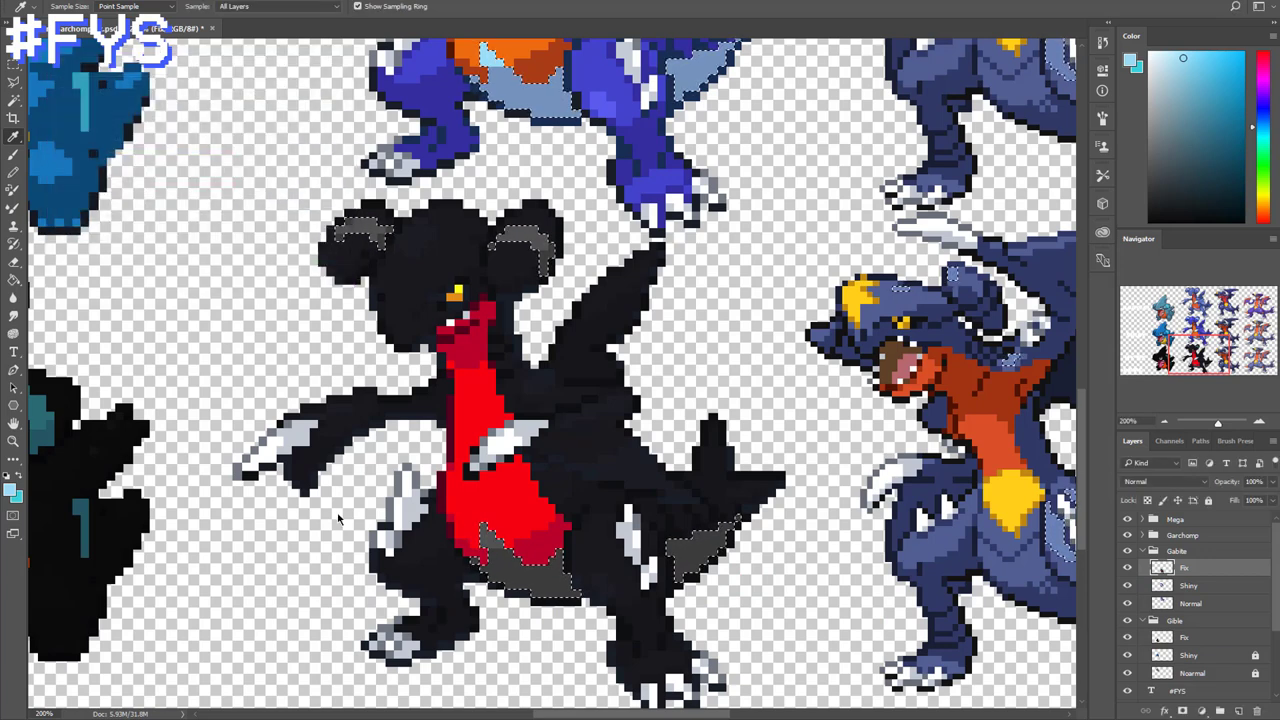
key(ctrl+d)
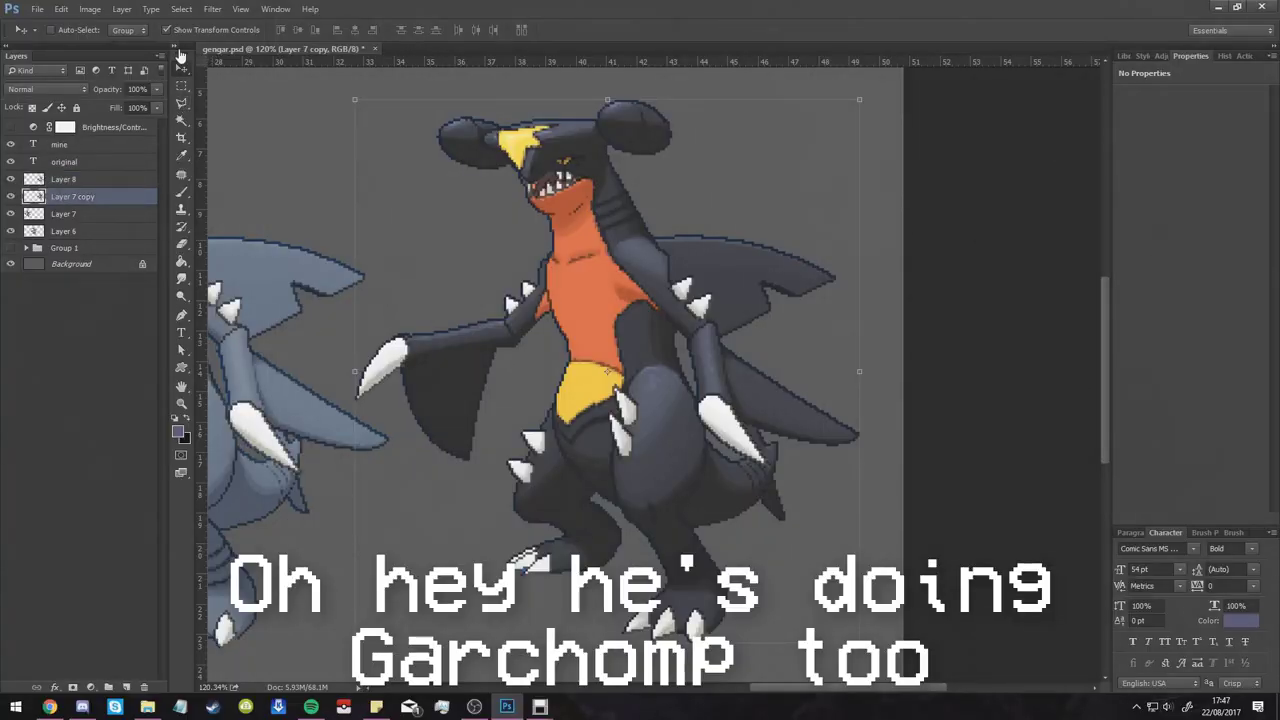
In gengar.psd, select the orange jaw and belly of the dark Garchomp on Layer 7 copy using Color Range at fuzziness 100
click(181, 9)
click(203, 137)
click(597, 280)
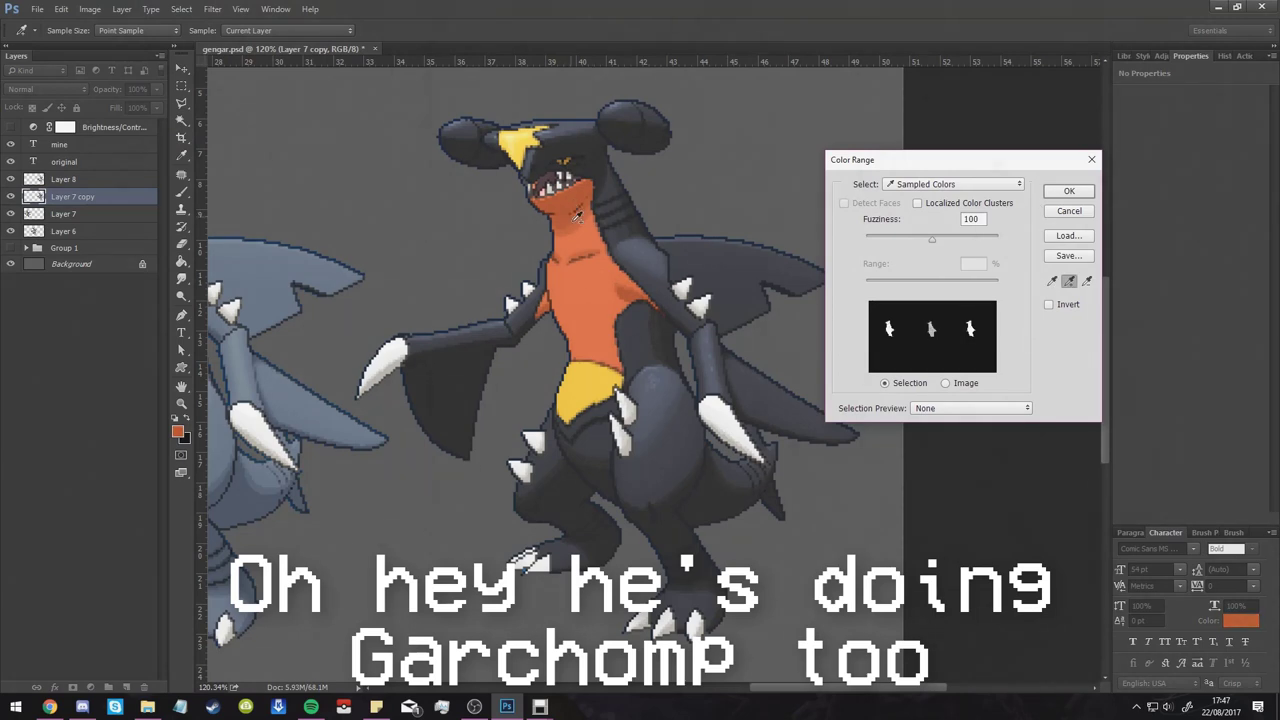
click(1069, 191)
key(ctrl+j)
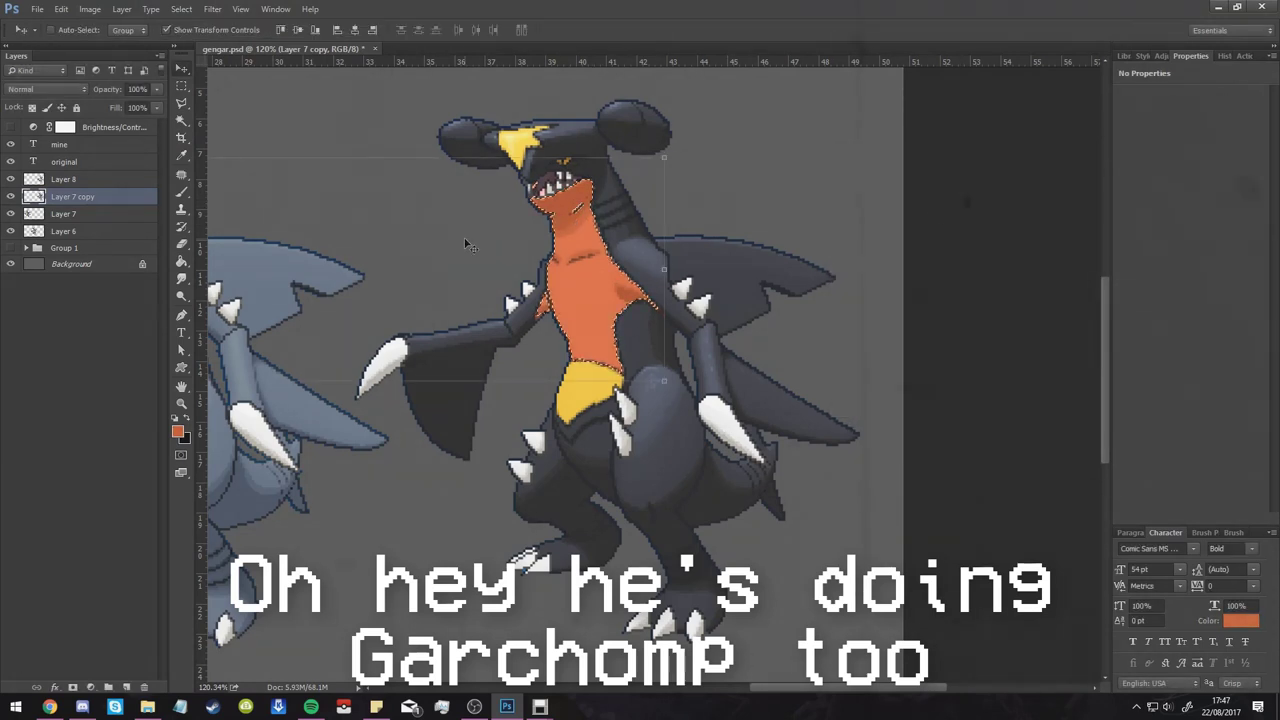
key(v)
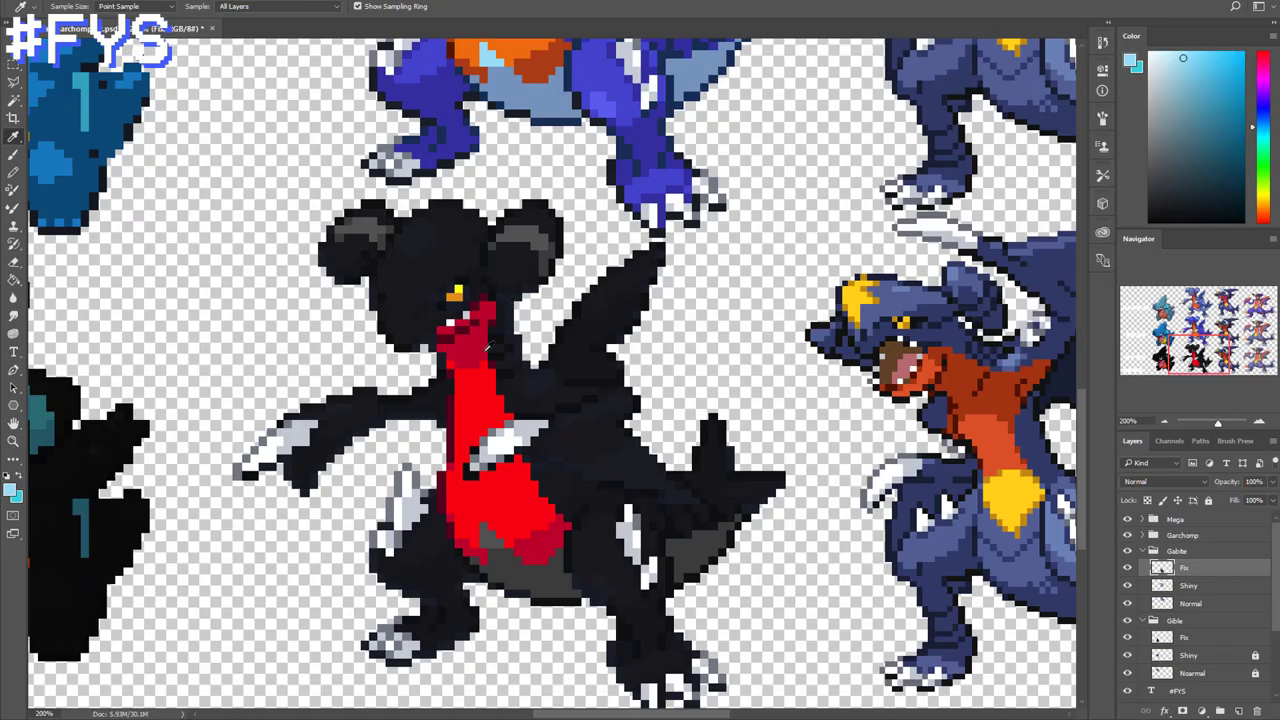
Back in the Garchomp document, select the orange and yellow of Gabite's eye on its Fix layer using Color Range at fuzziness 47
click(214, 119)
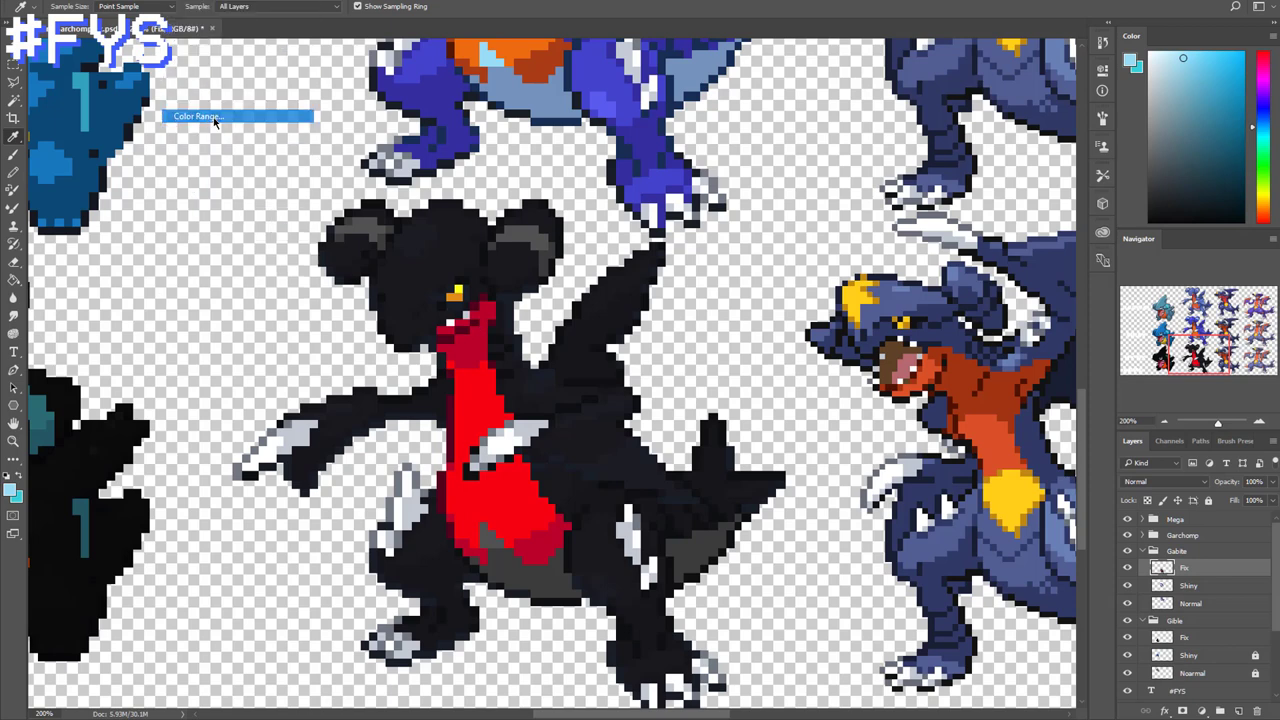
click(455, 292)
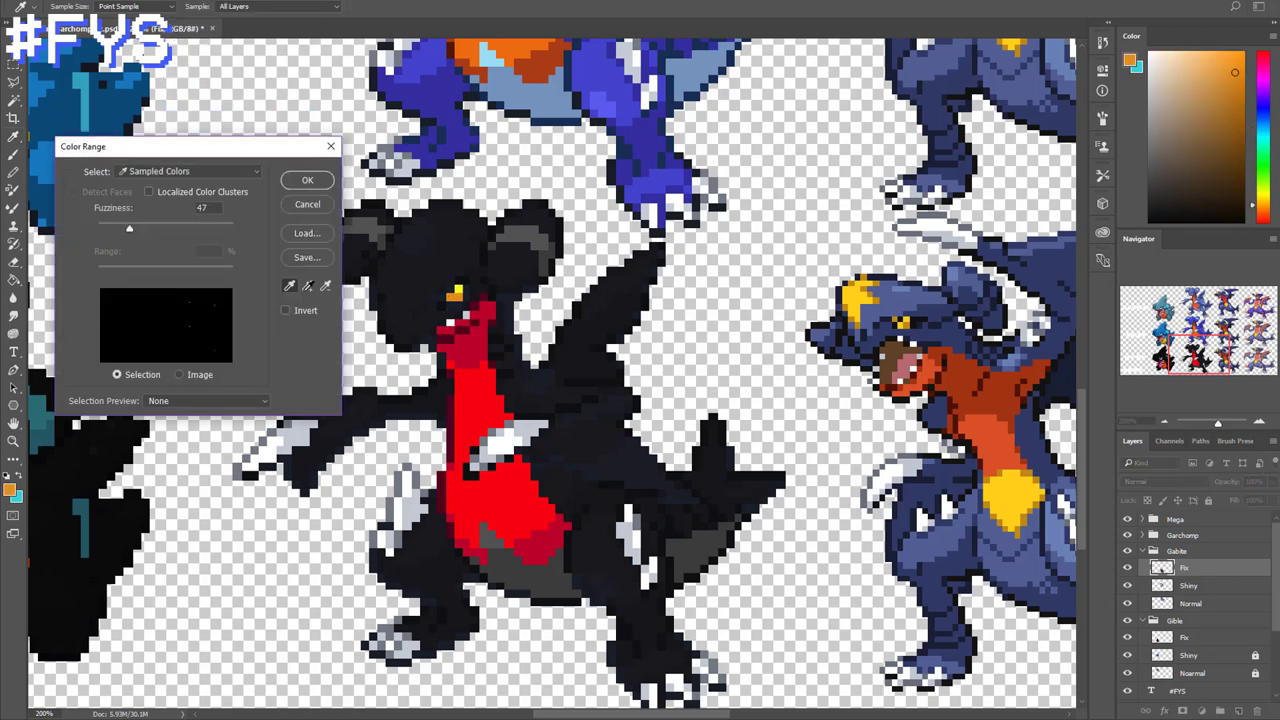
click(458, 291)
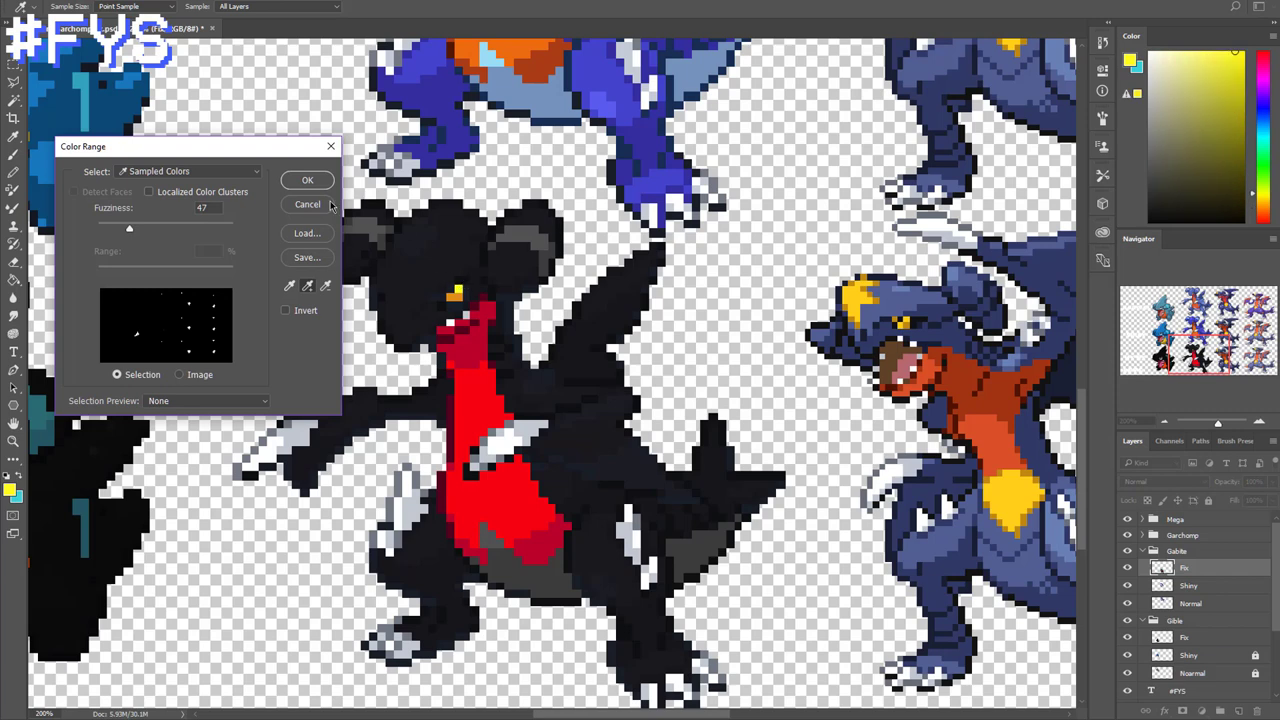
click(307, 181)
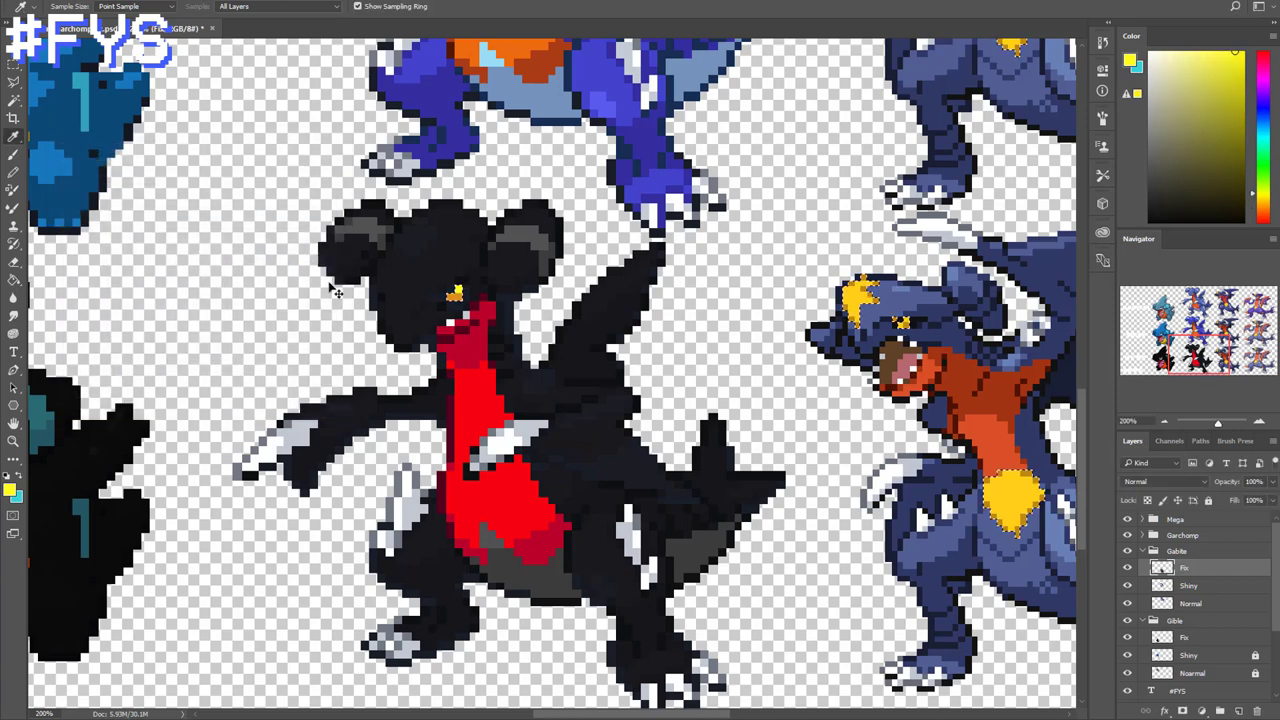
Turn Gabite's eye bright blue with Hue/Saturation at hue +162 and saturation +100
key(ctrl+u)
drag(185, 160, 232, 172)
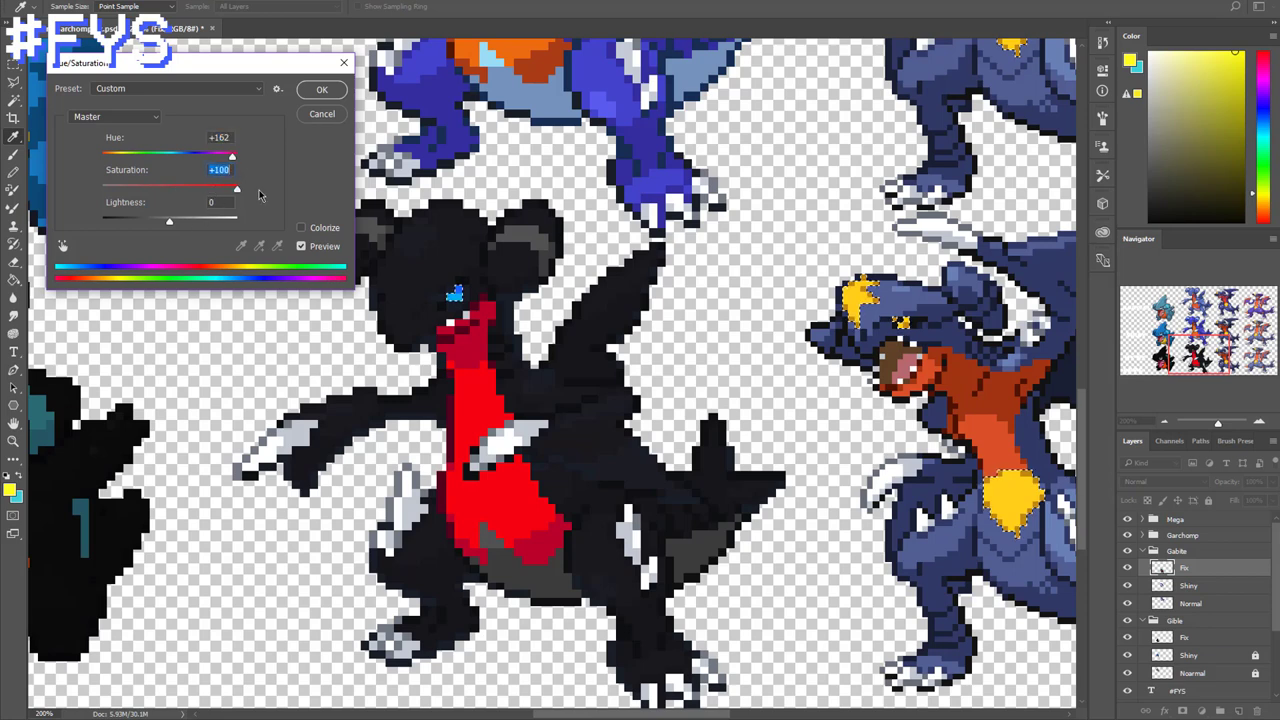
click(322, 90)
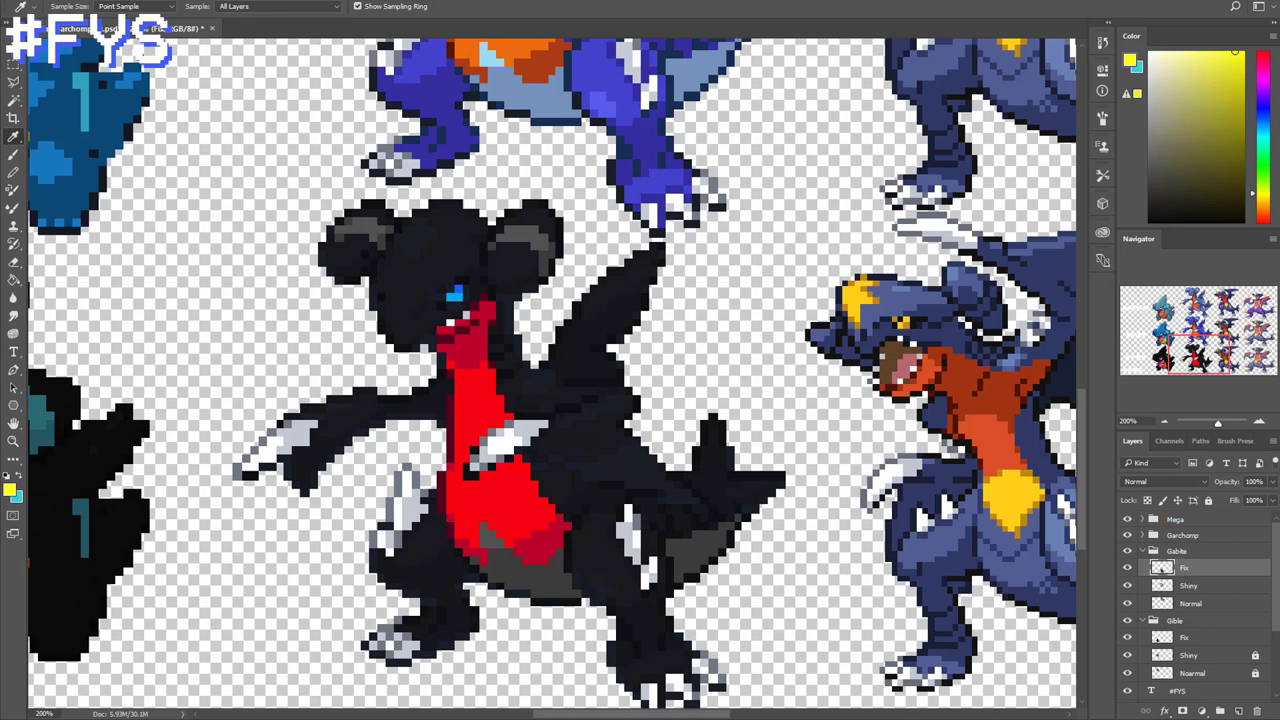
On Gible's Fix layer, select the light and dark teal ear and fin markings using Color Range at fuzziness 47
click(1184, 637)
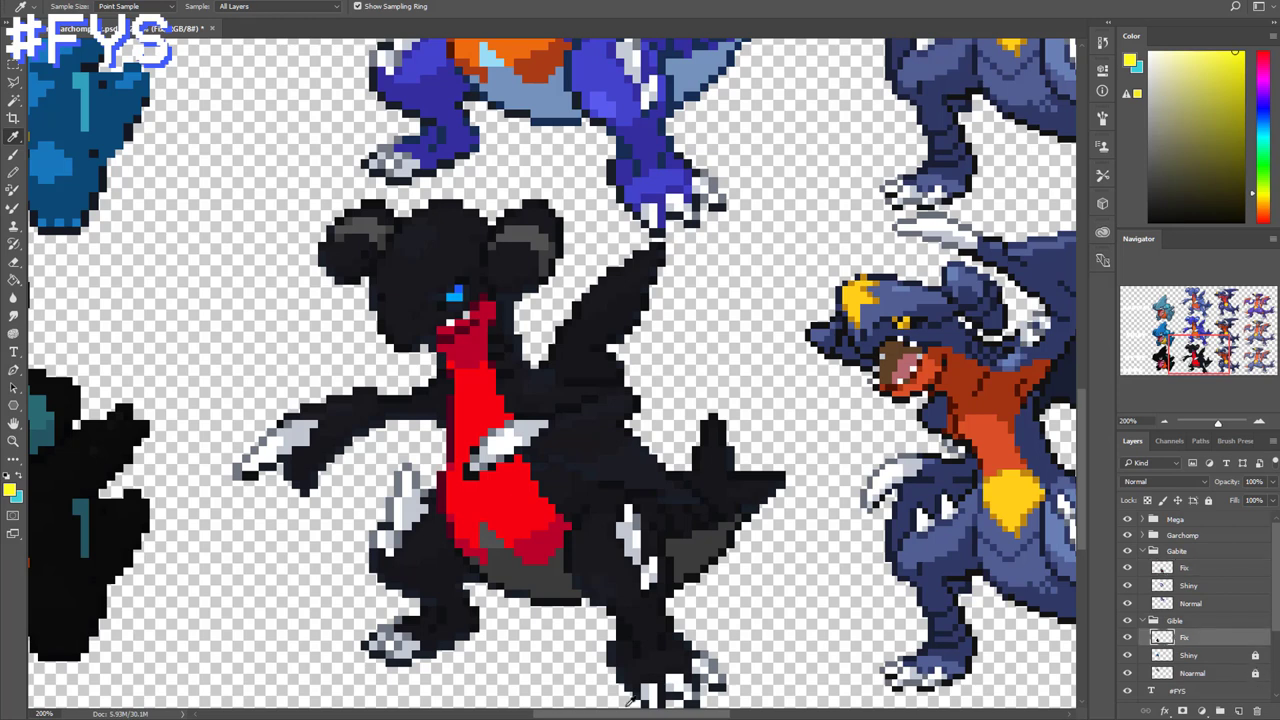
drag(553, 715, 498, 715)
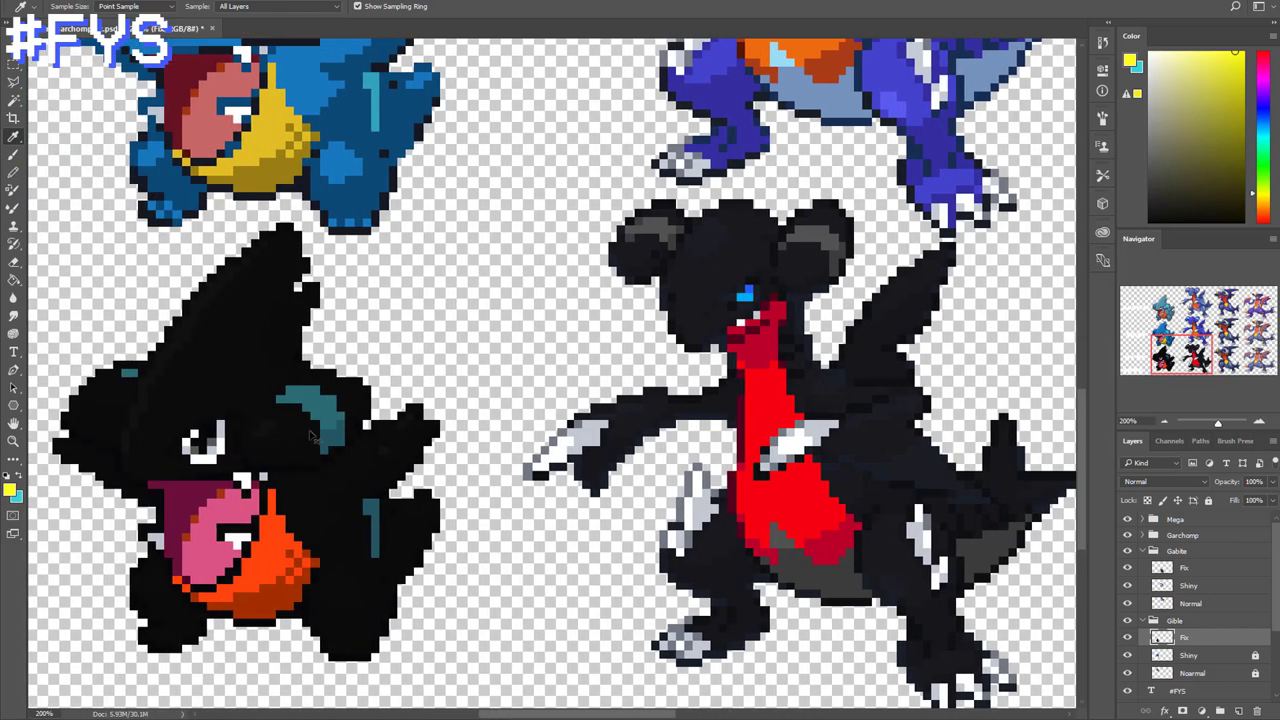
click(205, 0)
mouse_move(175, 0)
click(200, 116)
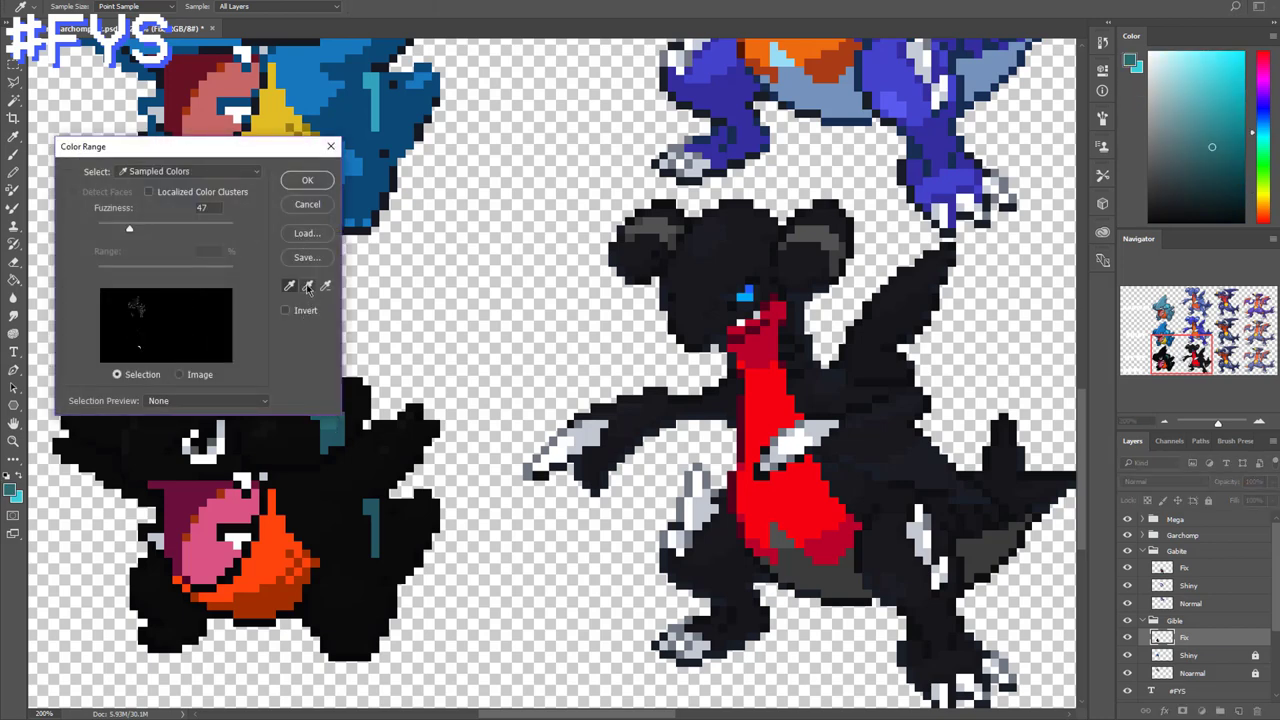
click(307, 285)
click(346, 436)
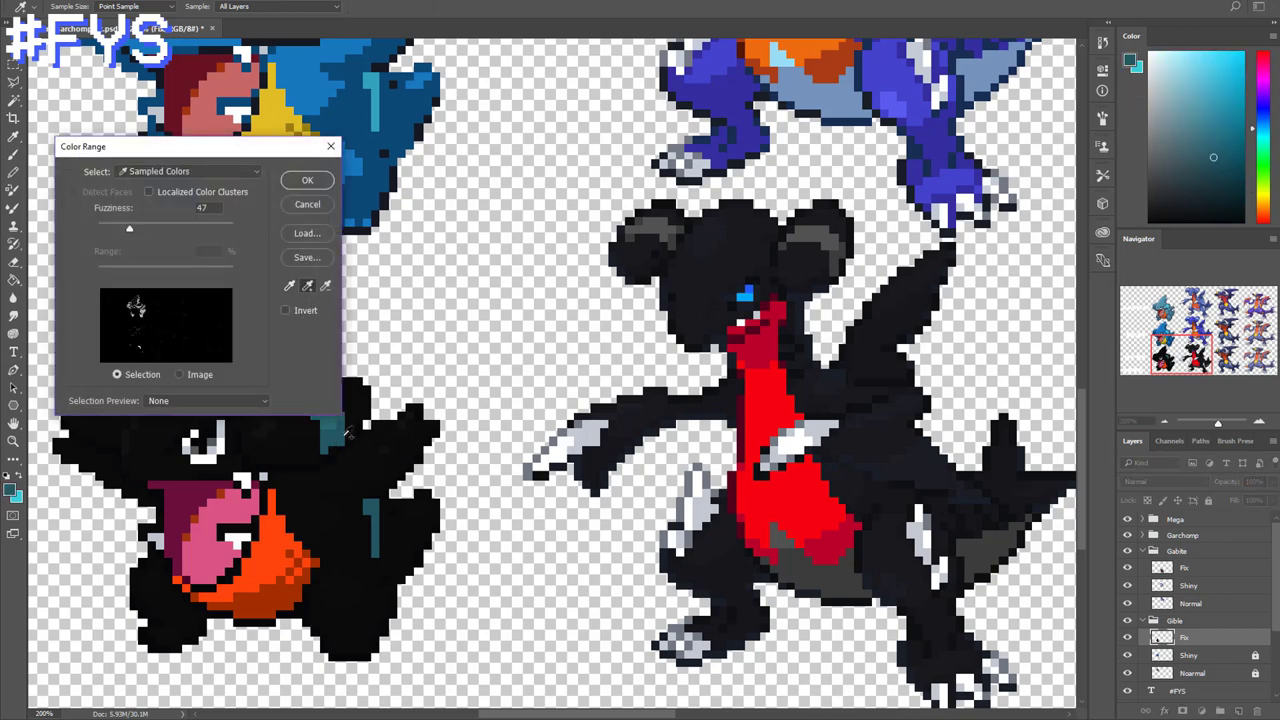
click(307, 181)
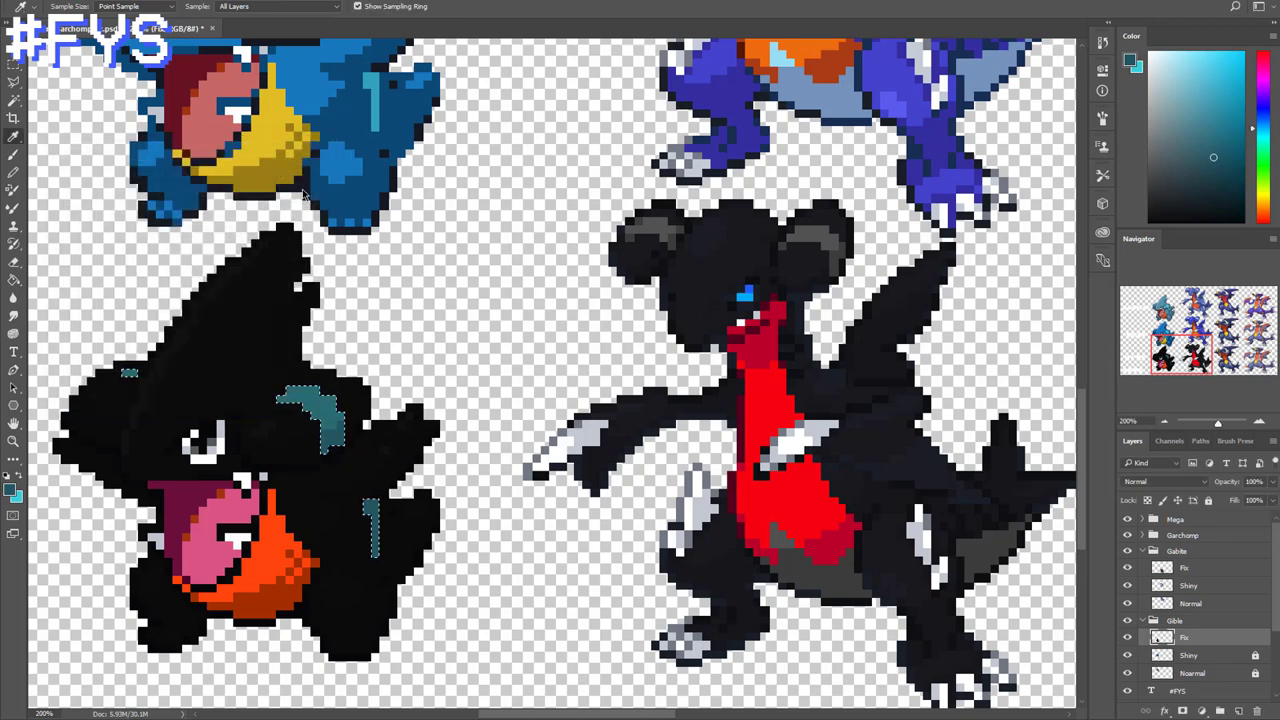
Darken Gible's selected teal markings with Hue/Saturation at lightness -38, and deselect them
key(ctrl+u)
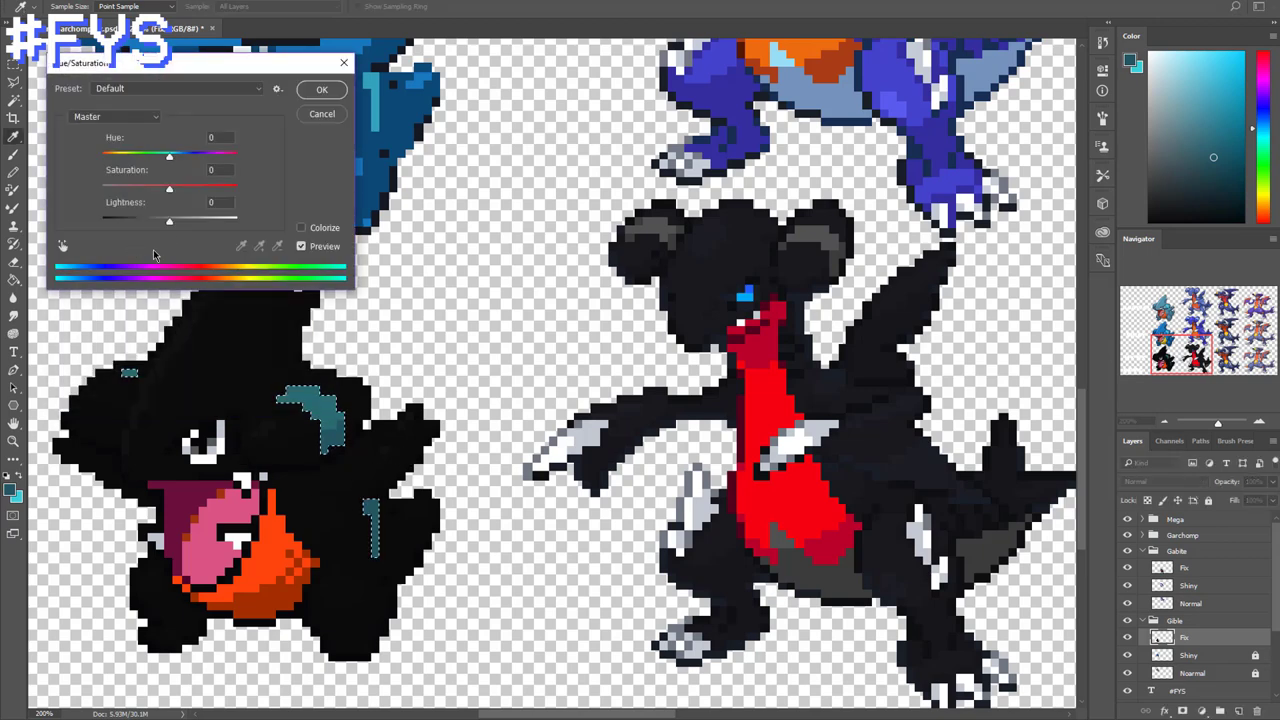
mouse_move(169, 221)
mouse_down()
mouse_move(134, 220)
mouse_move(144, 223)
mouse_up()
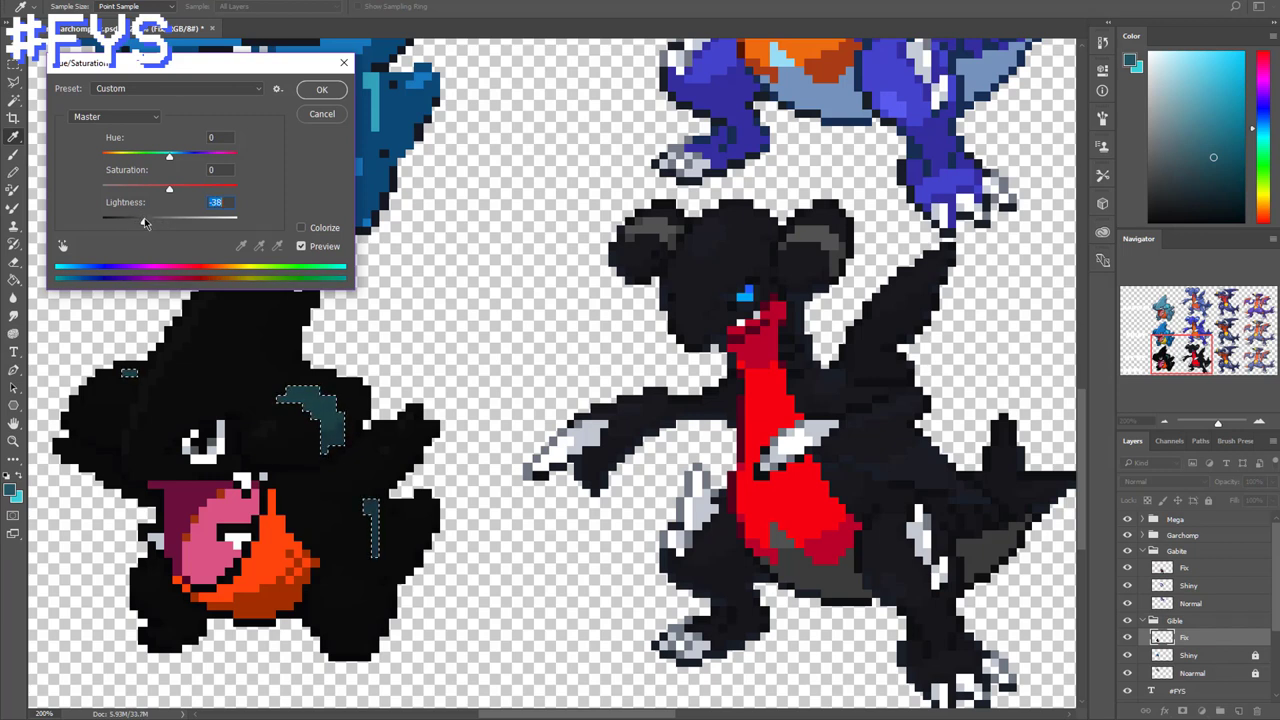
click(322, 89)
key(ctrl+d)
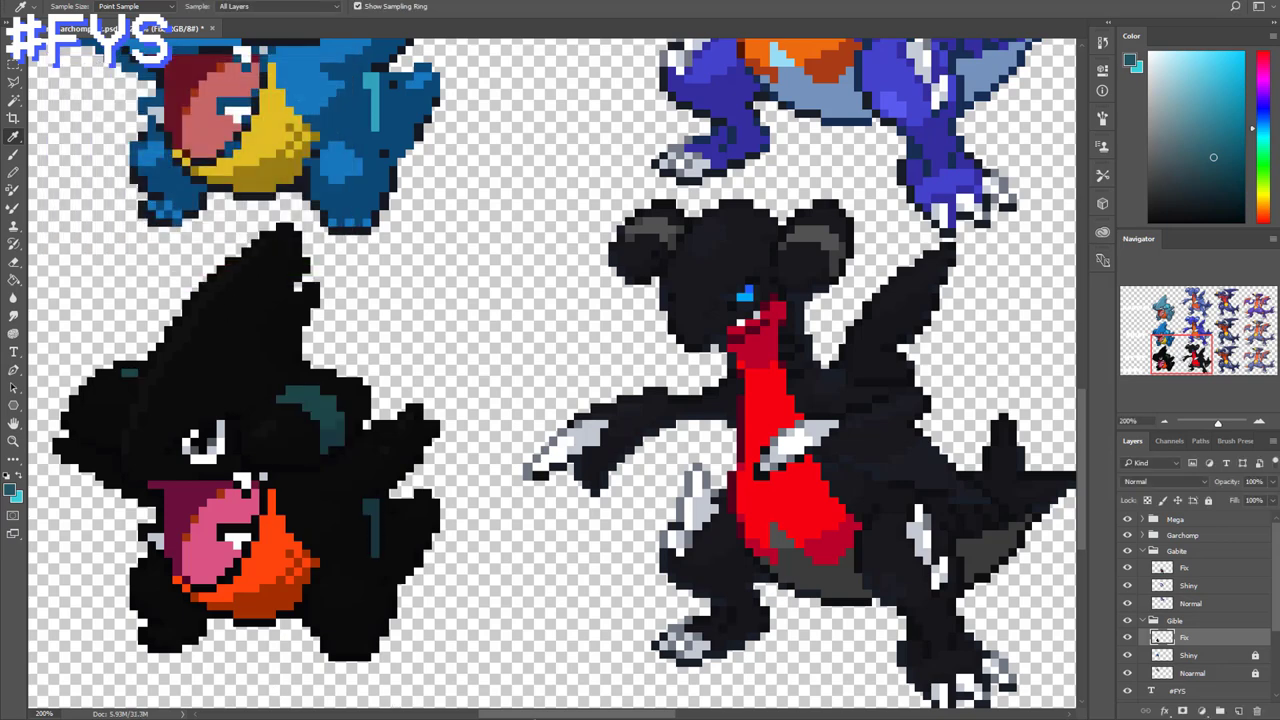
Examine the recolored Gible and Gabite beside the Garchomp and Mega Garchomp sprites, including the Mega Garchomp sprite's artist credit
drag(538, 716, 486, 716)
scroll(535, 654, down, 1)
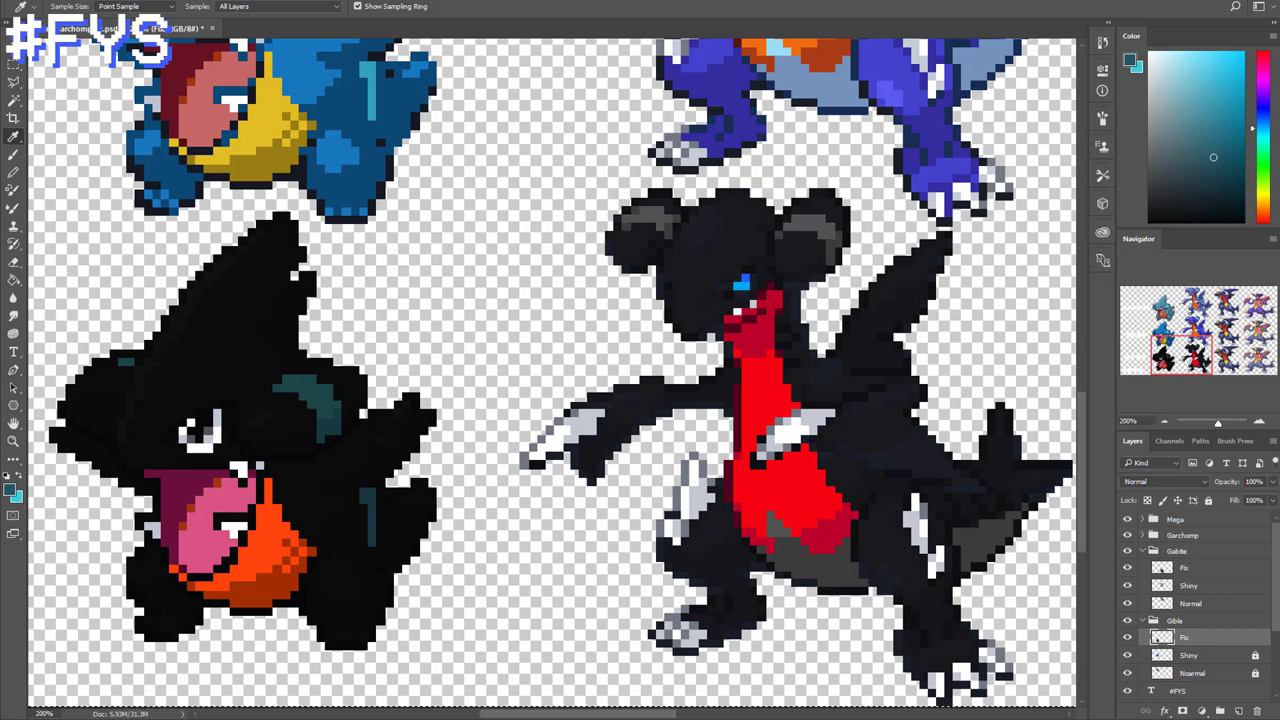
drag(536, 714, 654, 714)
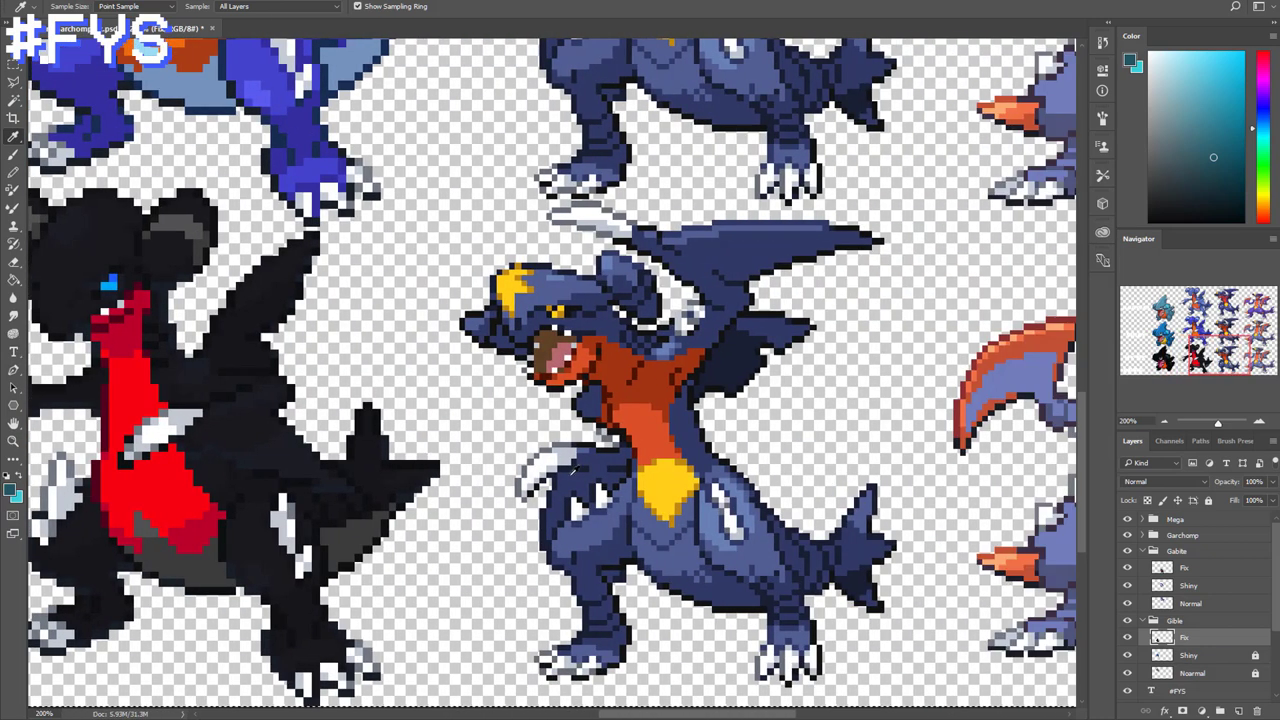
scroll(570, 460, down, 1)
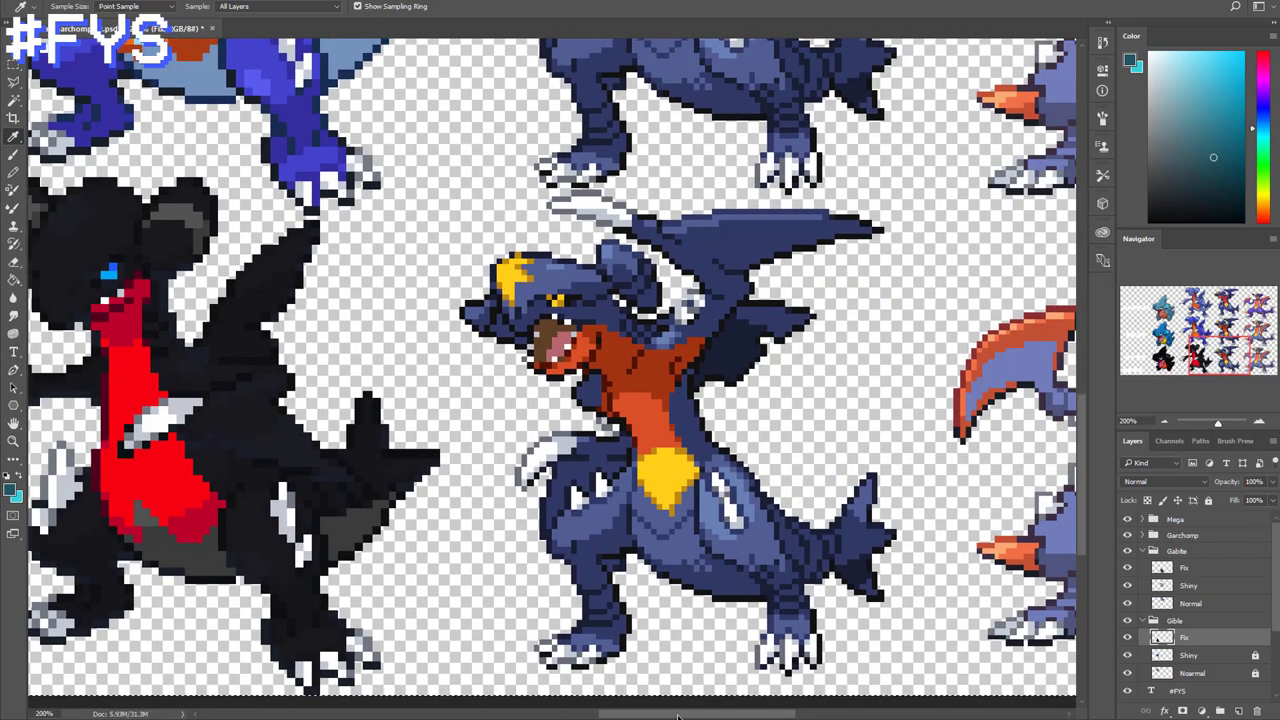
scroll(645, 716, right, 4)
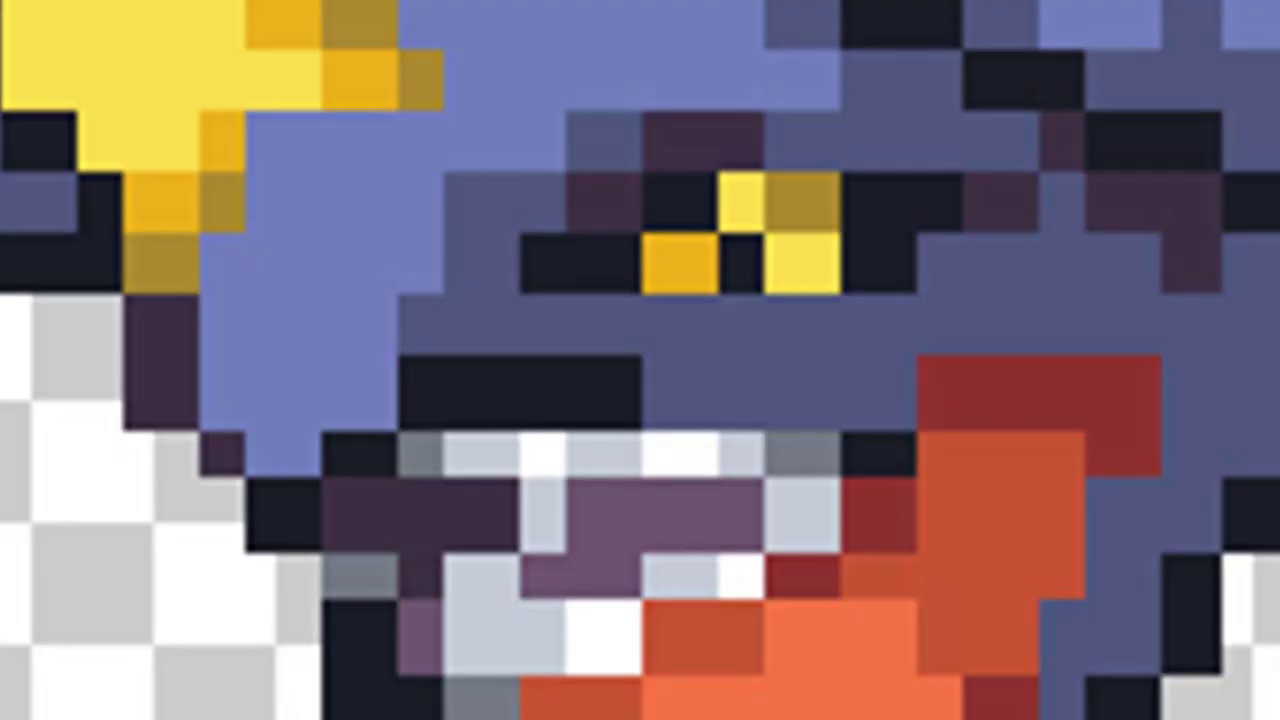
scroll(552, 366, left, 1)
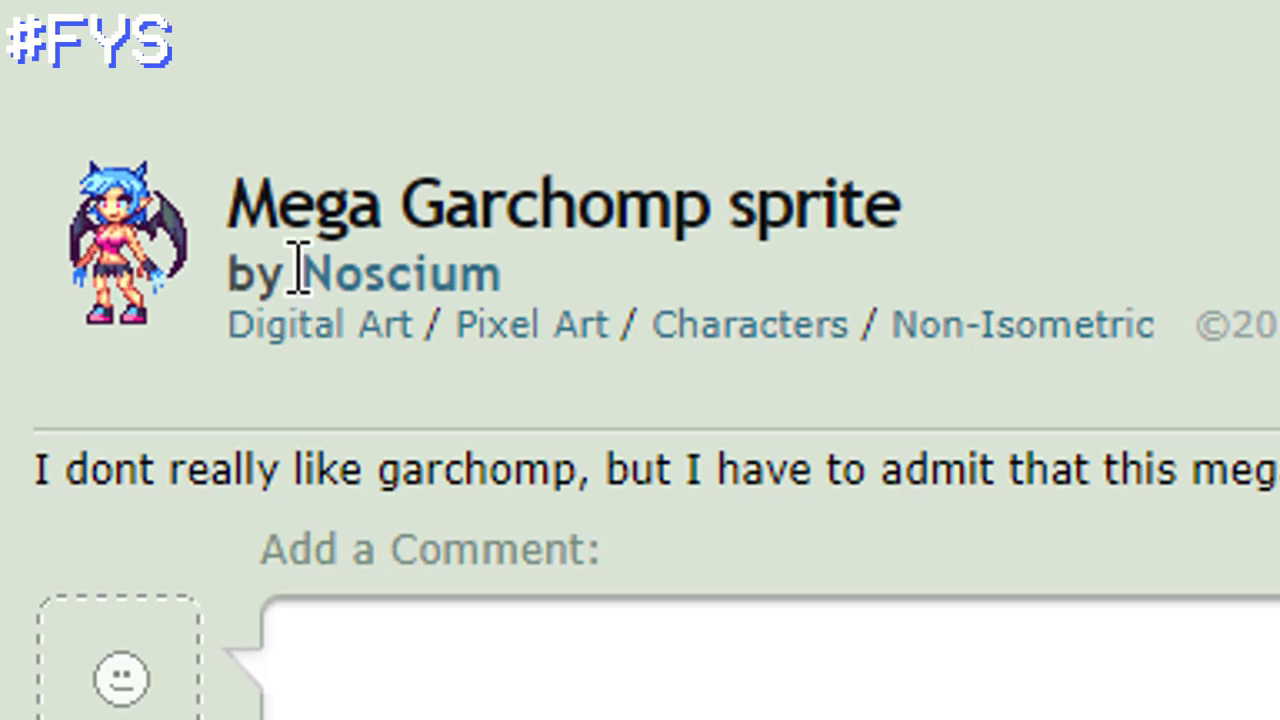
drag(299, 274, 620, 268)
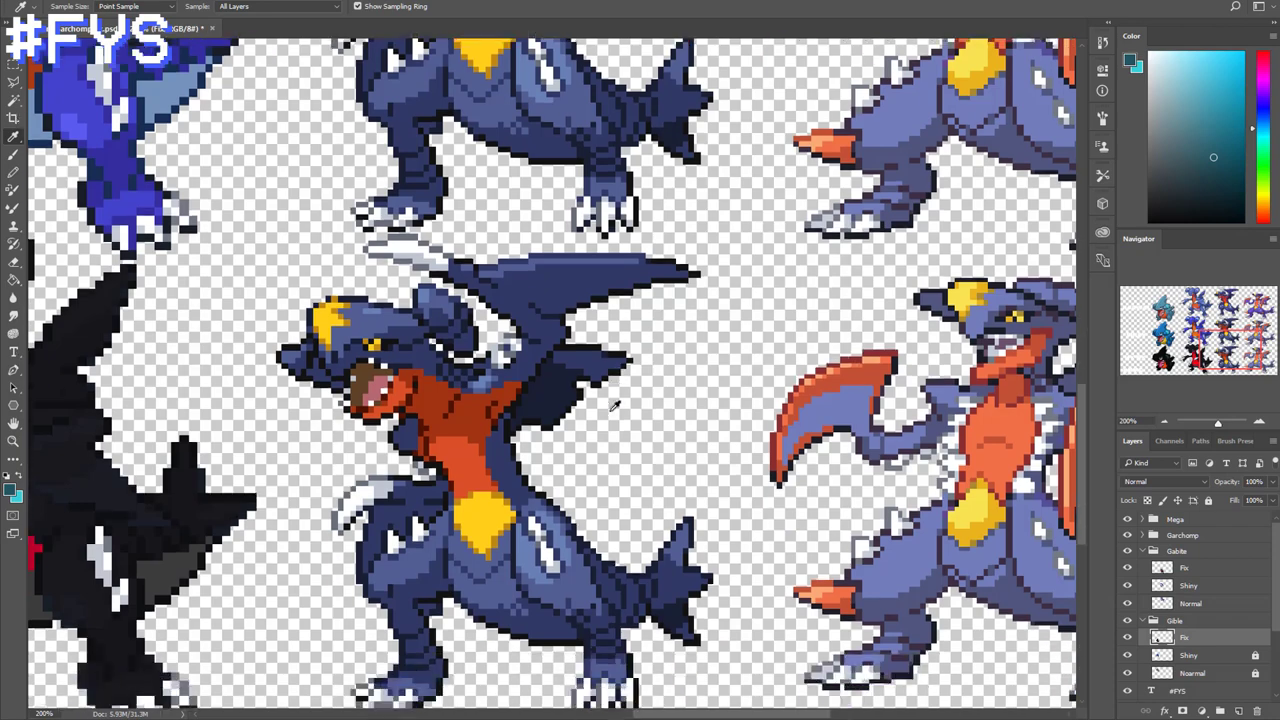
scroll(614, 404, down, 3)
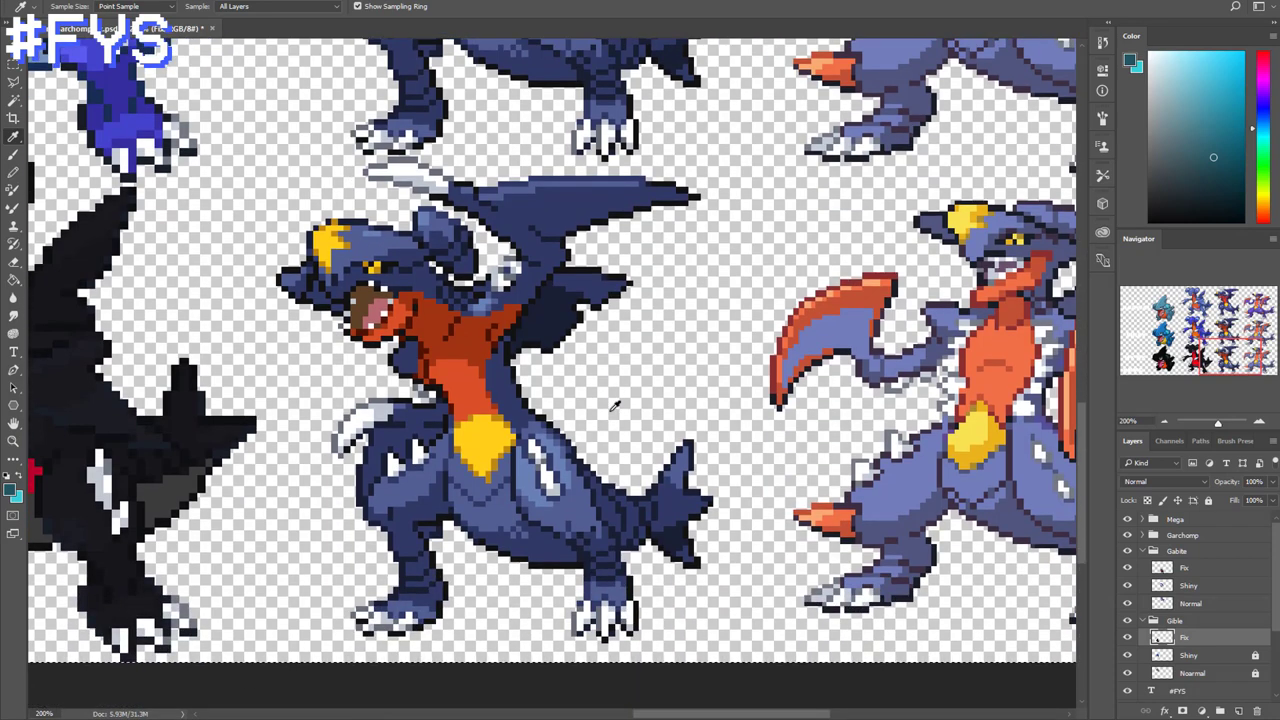
Collapse and lock the finished Gible and Gabite layer groups
scroll(614, 406, up, 3)
scroll(614, 406, down, 3)
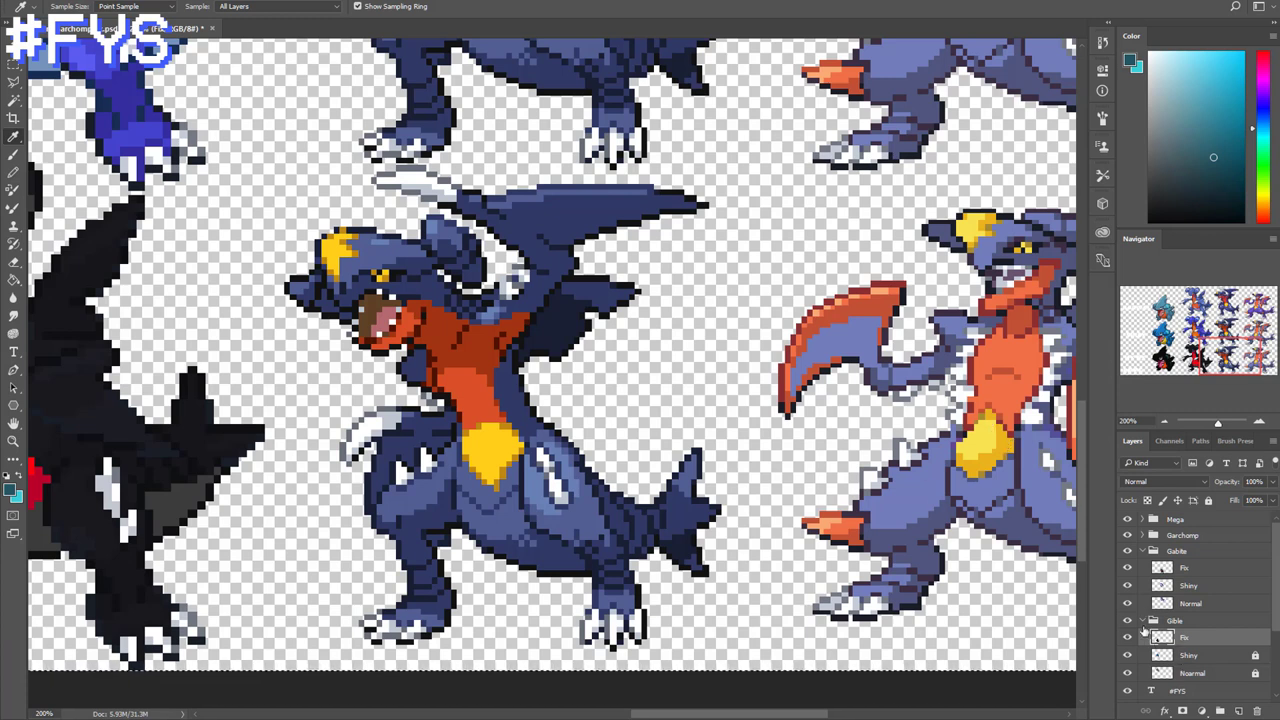
click(1165, 620)
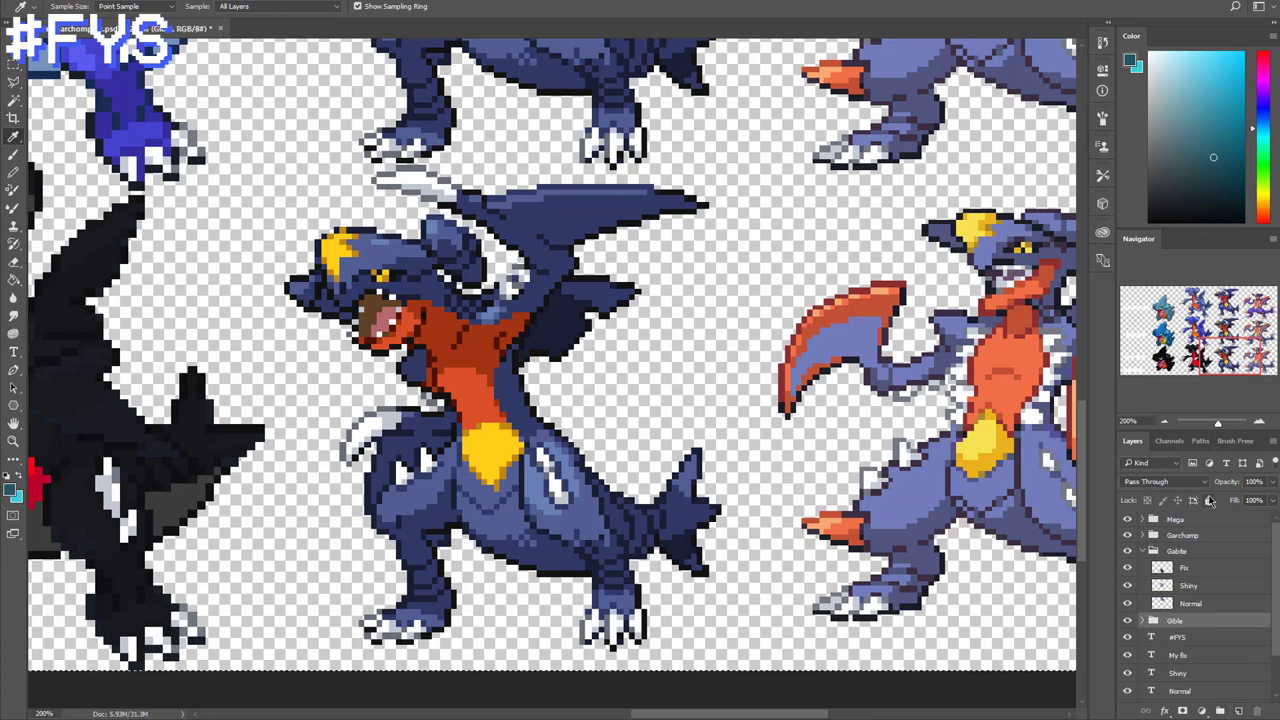
click(1208, 500)
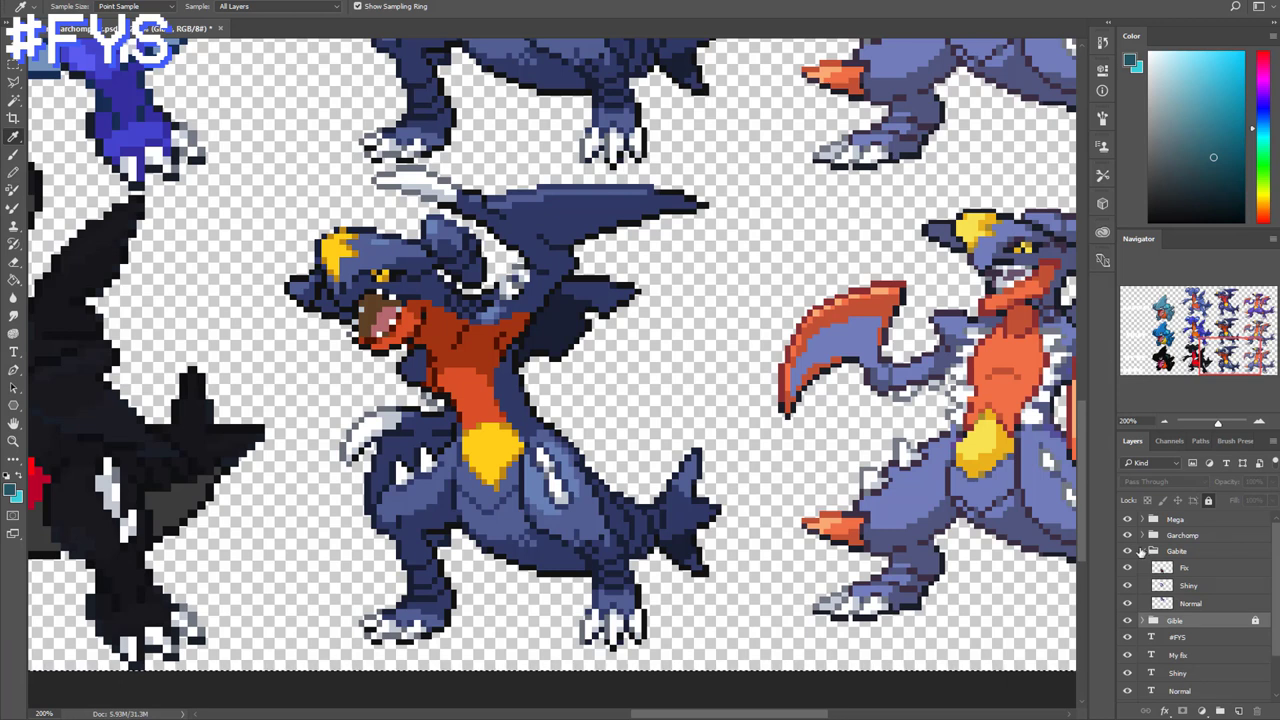
click(1148, 552)
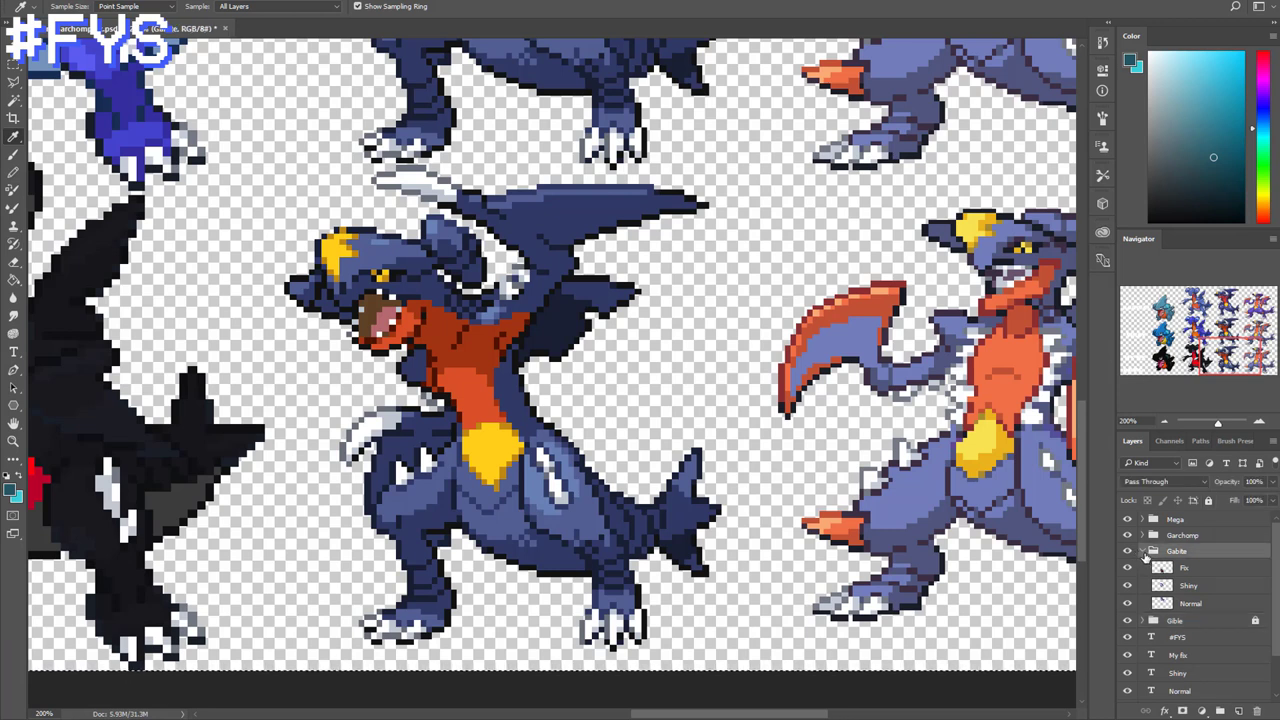
click(1145, 553)
click(1208, 500)
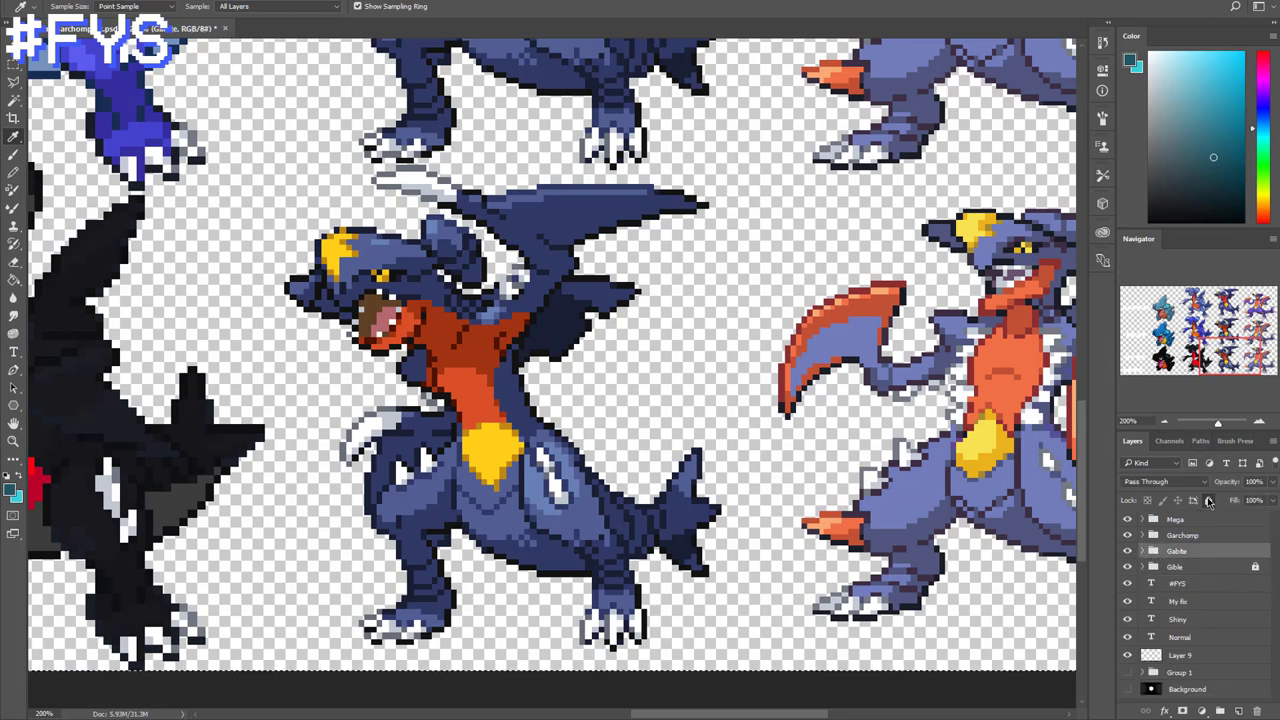
Expand the Garchomp group and make its Fix layer active
click(1190, 535)
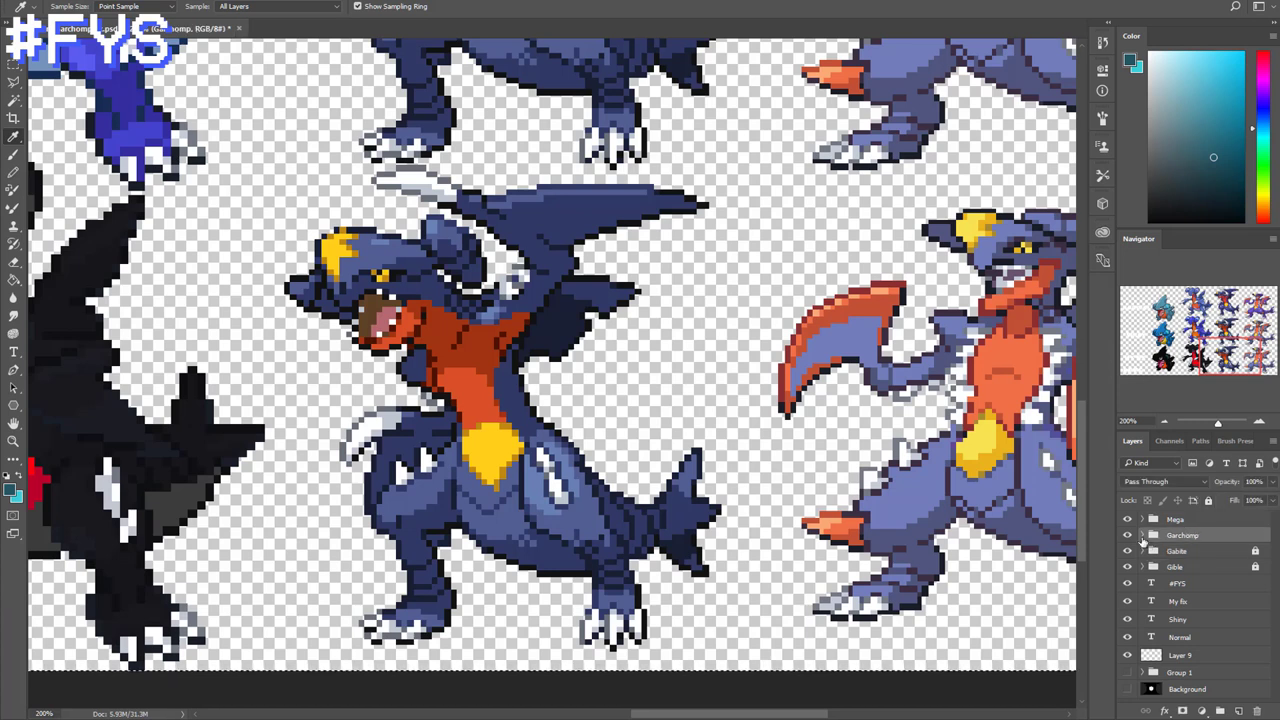
click(1143, 535)
click(1190, 552)
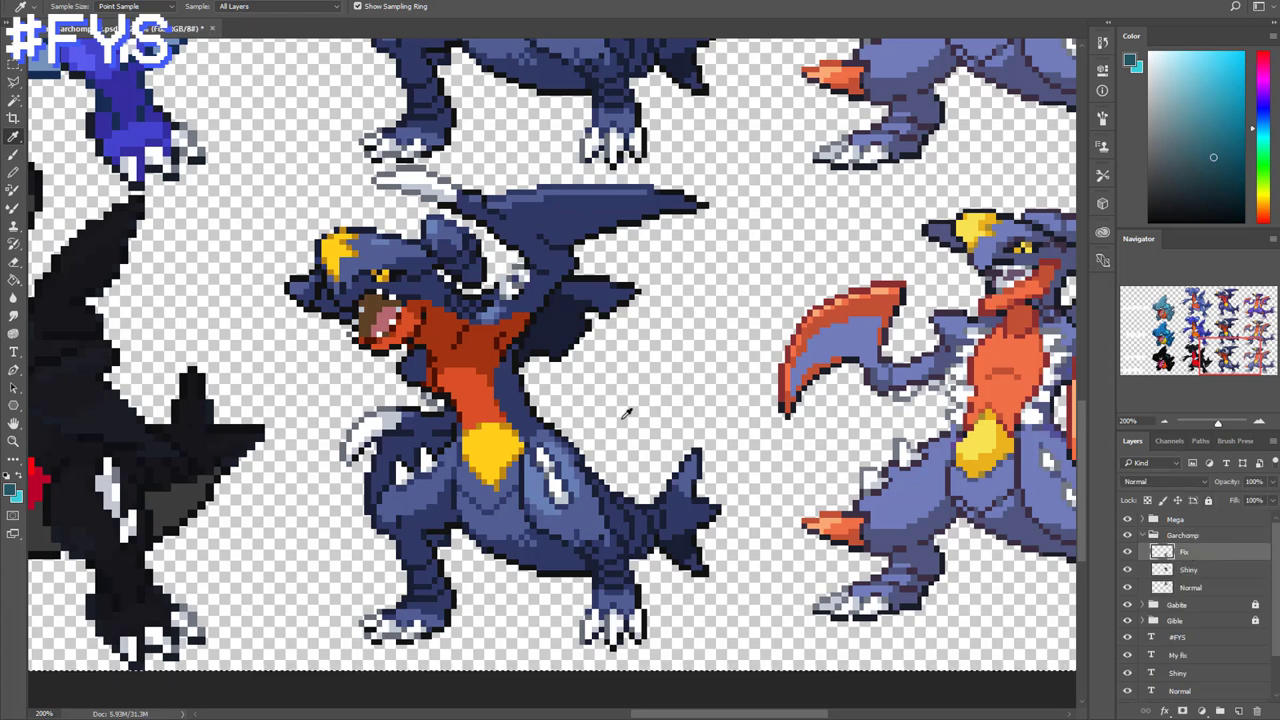
scroll(566, 400, up, 2)
scroll(505, 393, down, 1)
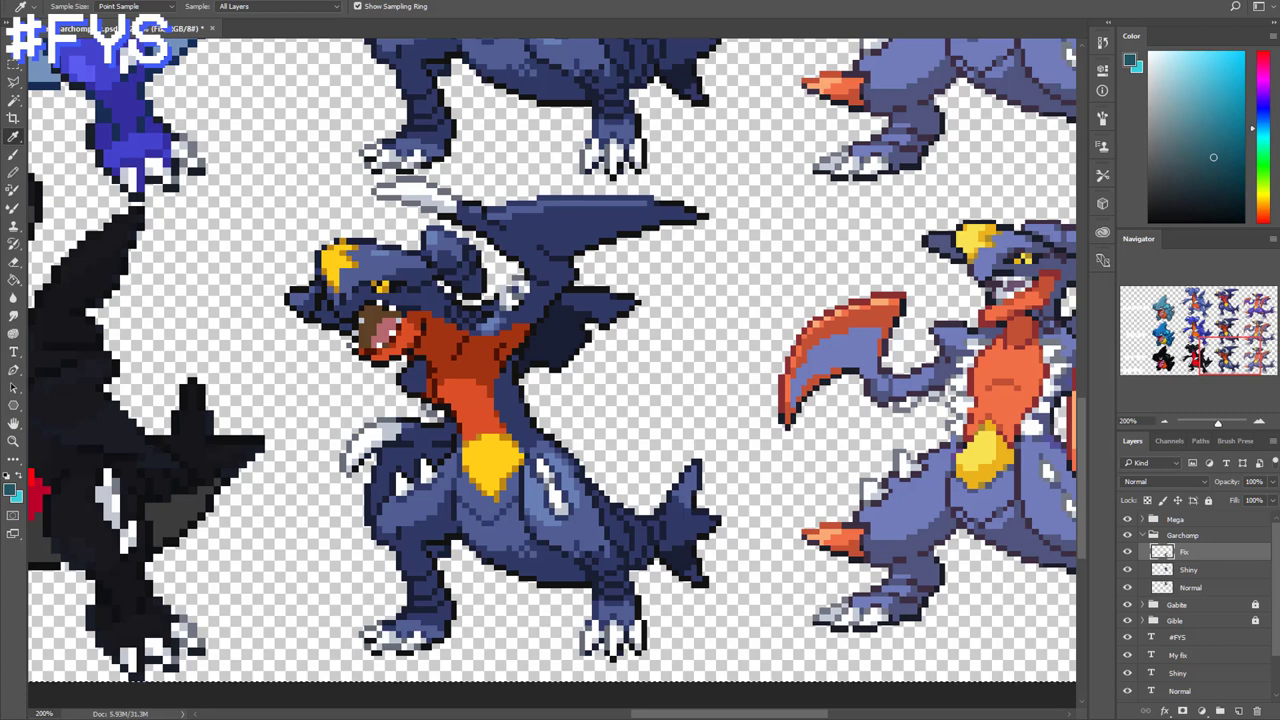
Select Garchomp's light, medium and dark blue body shades using Color Range at fuzziness 47
click(205, 2)
mouse_move(176, 2)
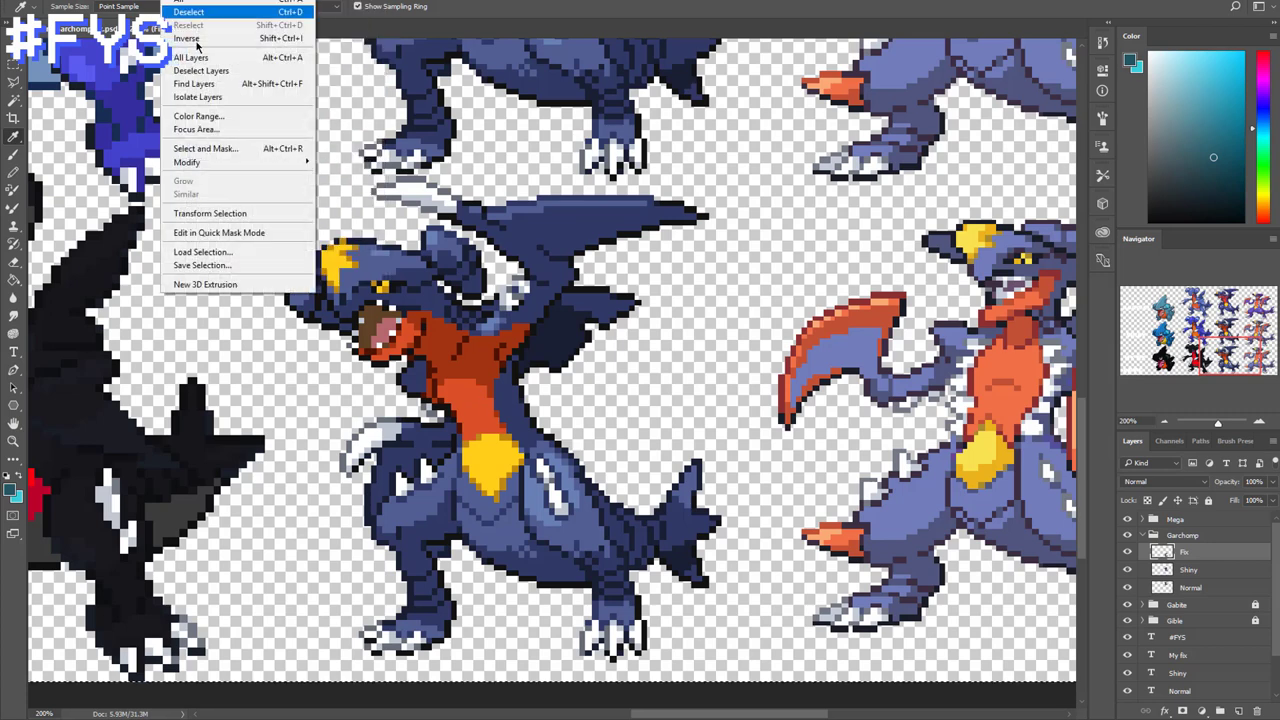
click(222, 117)
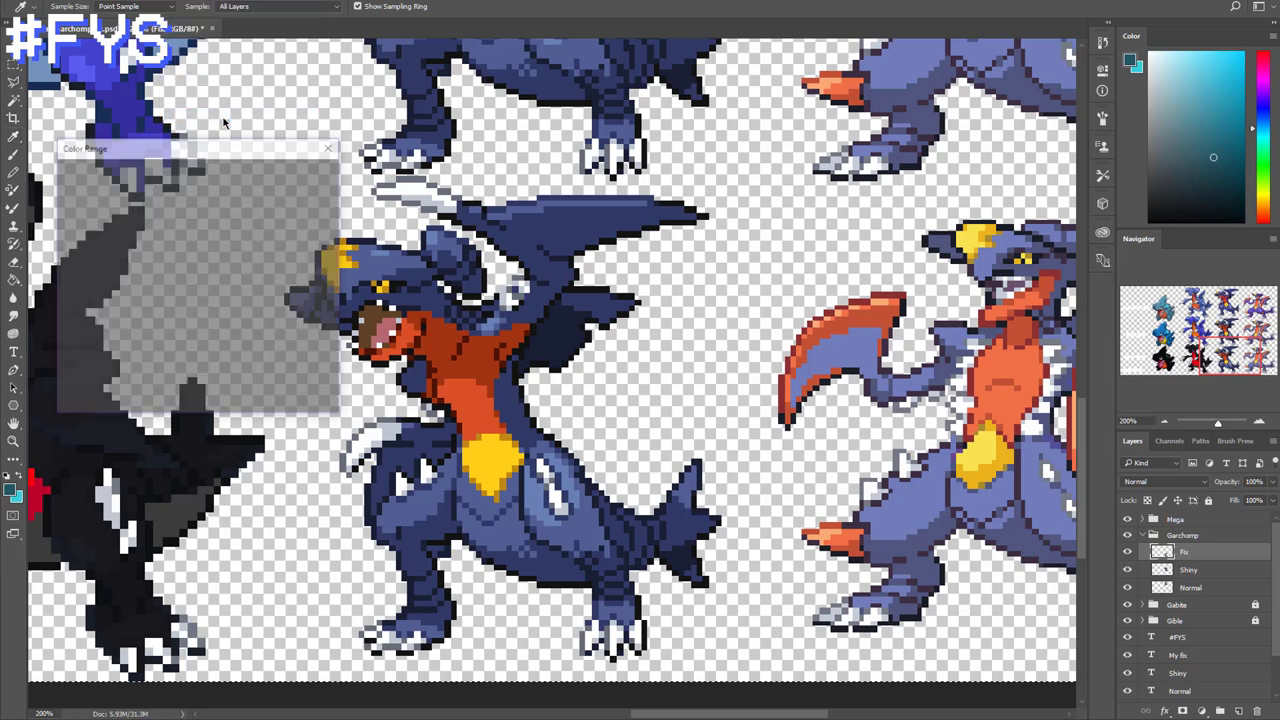
click(604, 248)
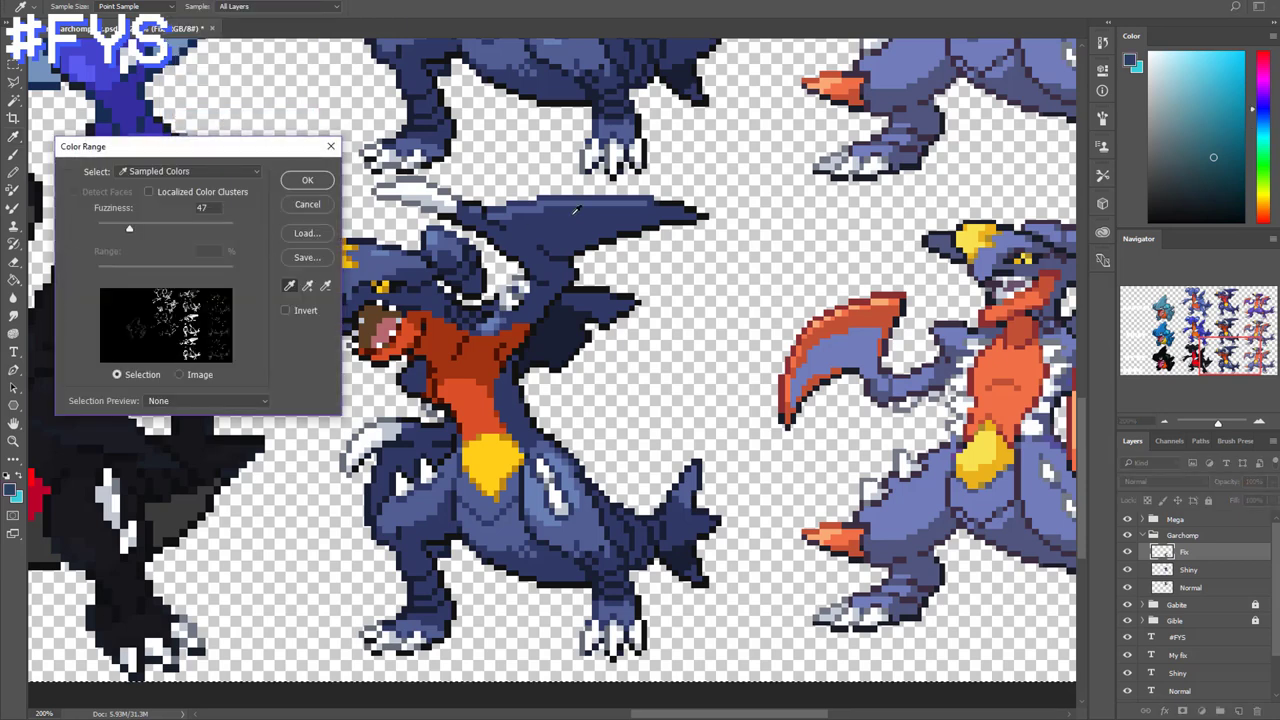
click(307, 288)
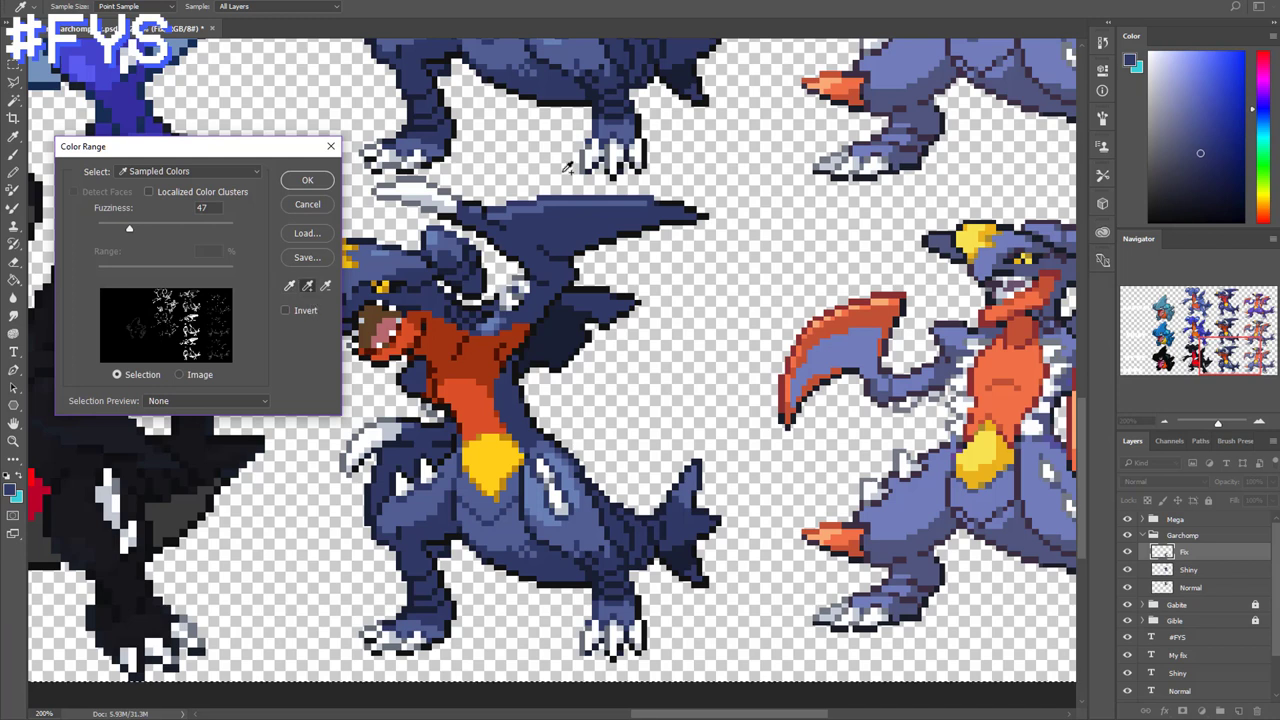
click(518, 203)
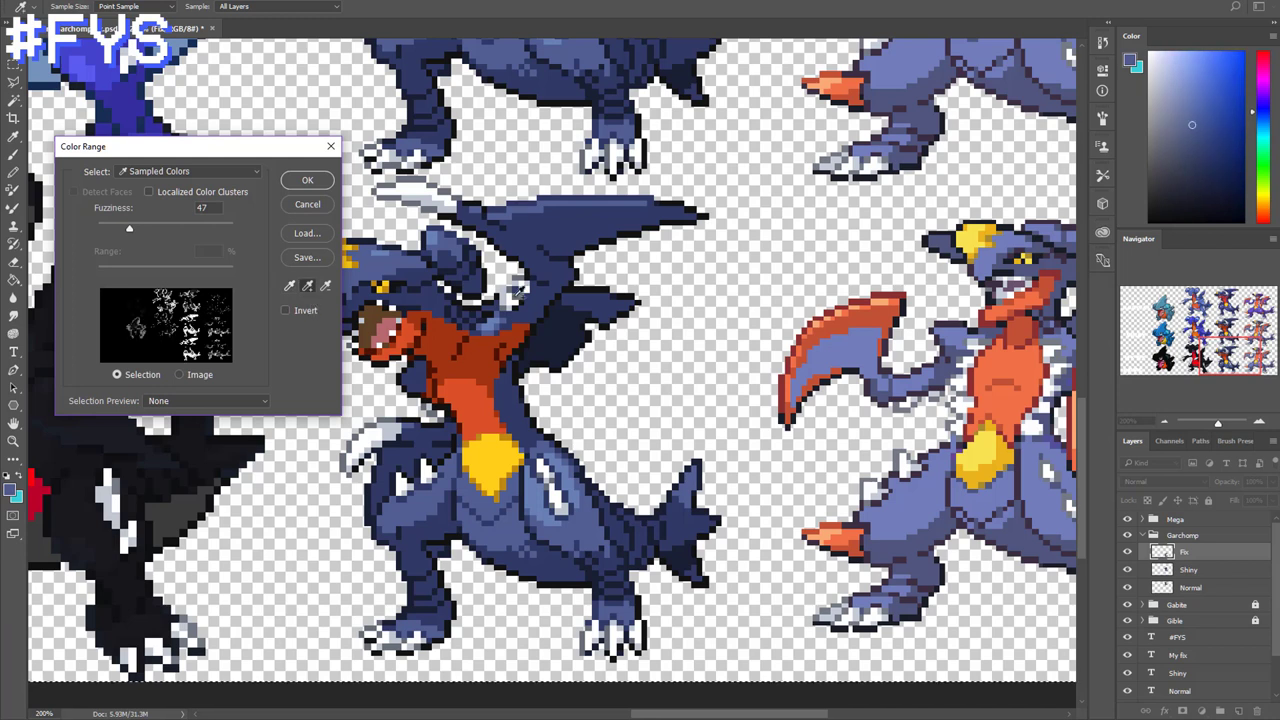
click(491, 323)
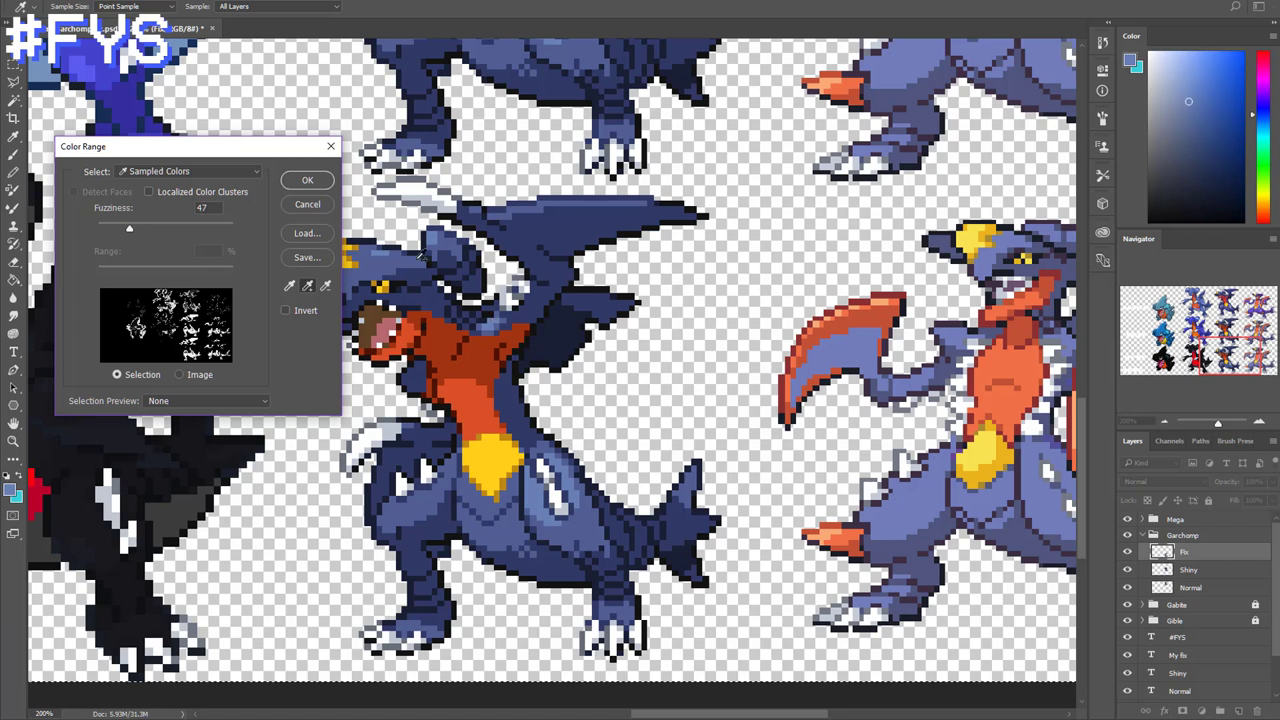
click(418, 259)
click(404, 275)
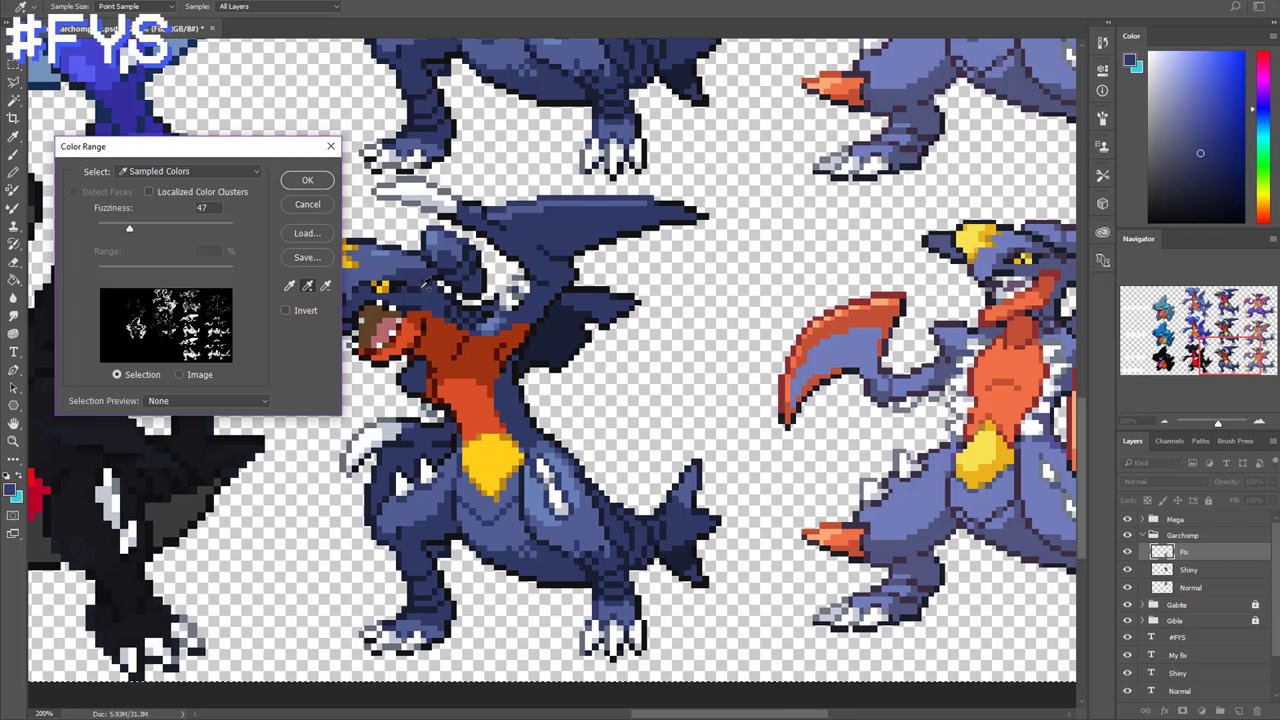
click(420, 286)
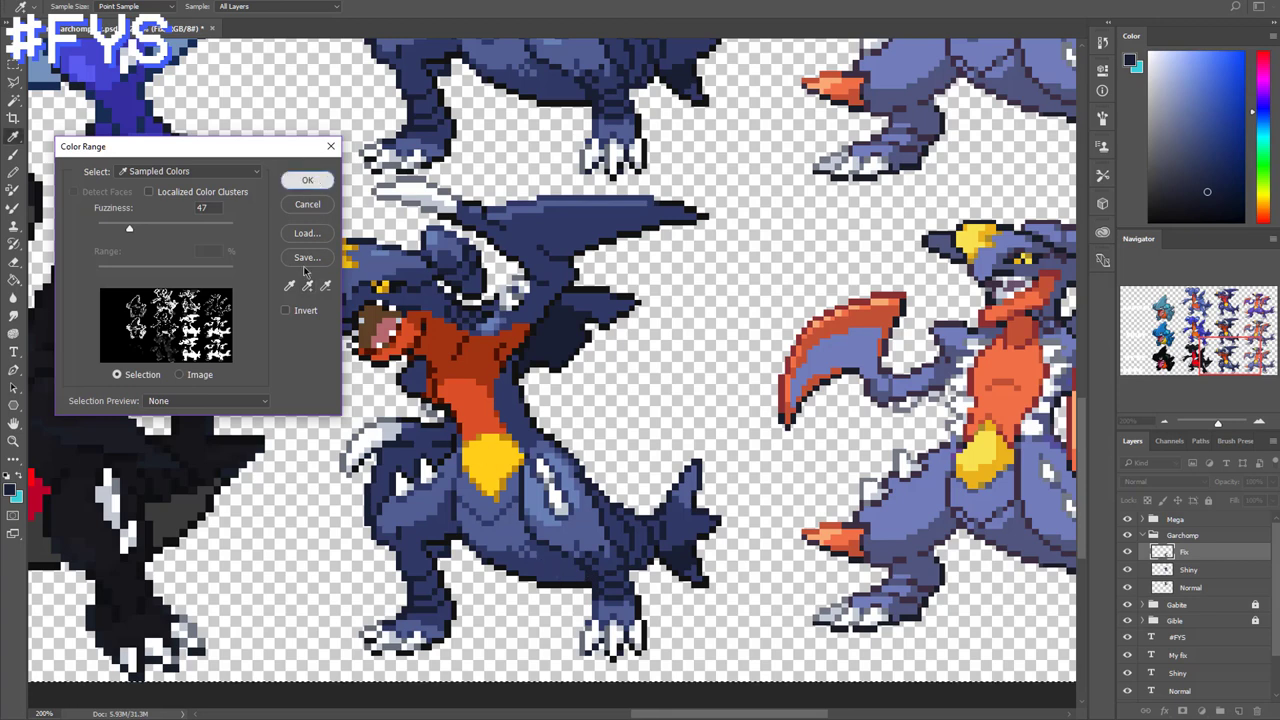
key(Return)
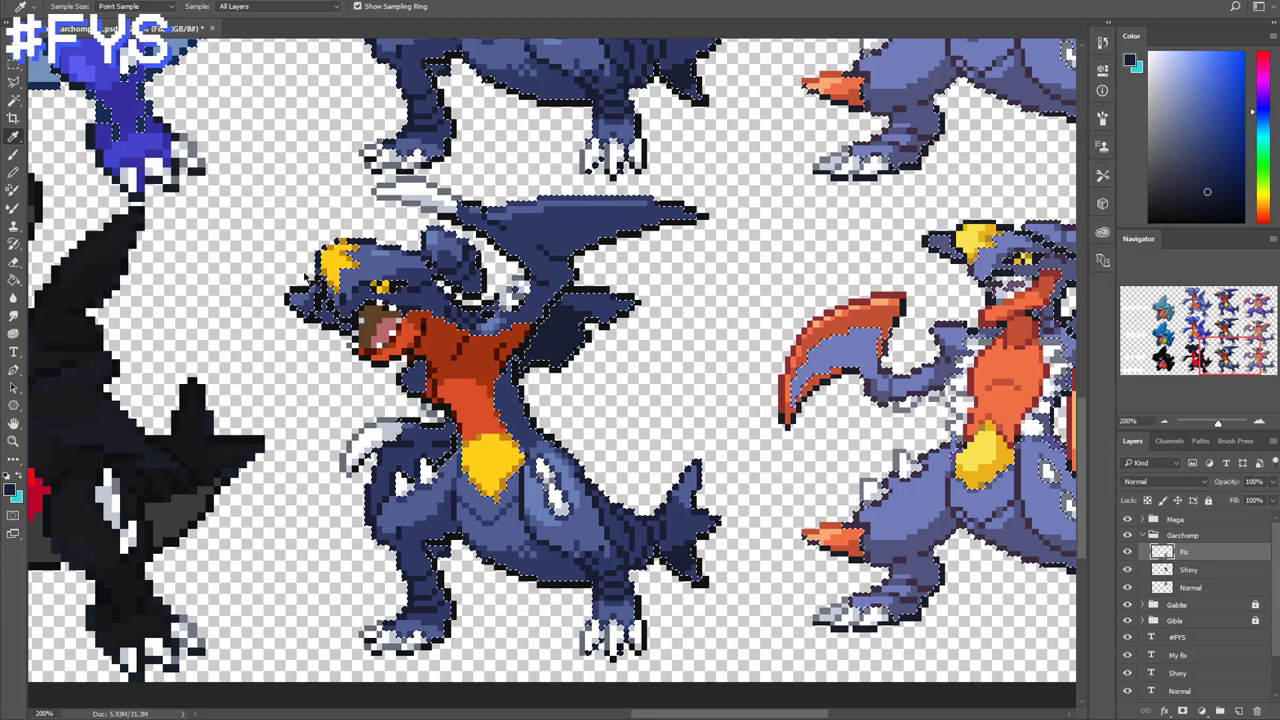
Turn Garchomp's selected body near-black with Hue/Saturation at saturation -100 and lightness -82, and deselect it
key(ctrl+u)
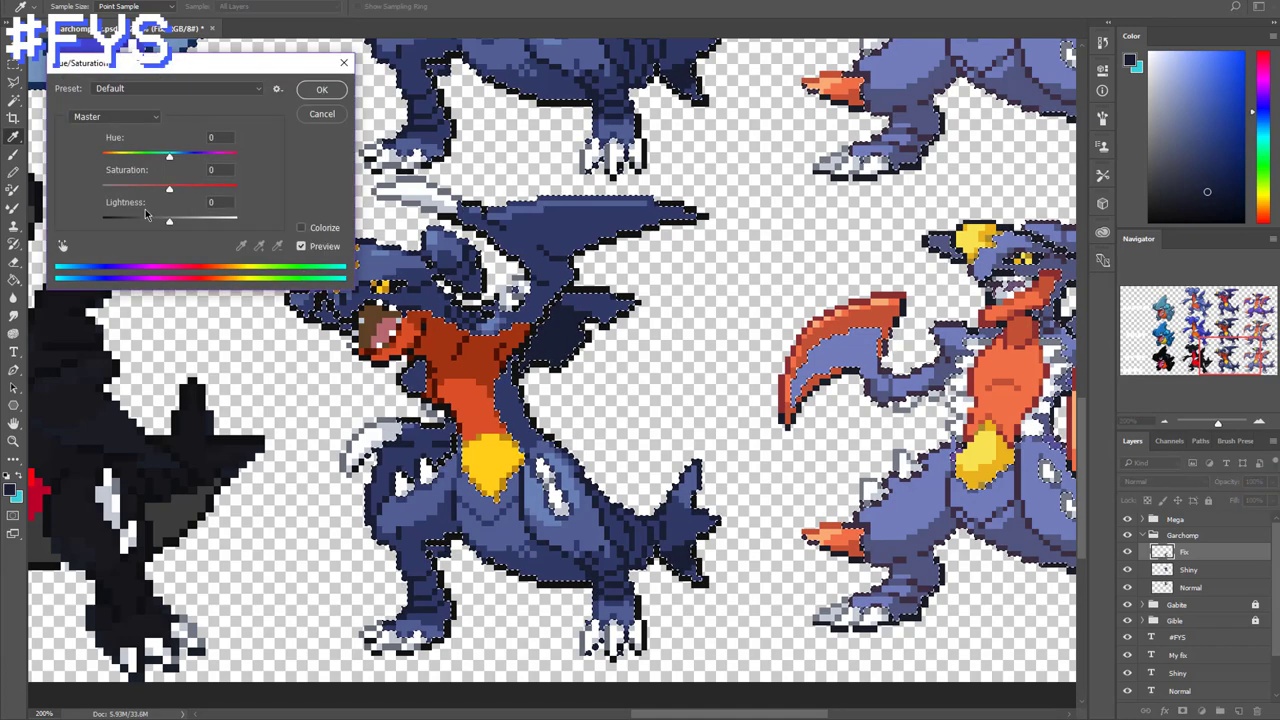
drag(170, 189, 101, 188)
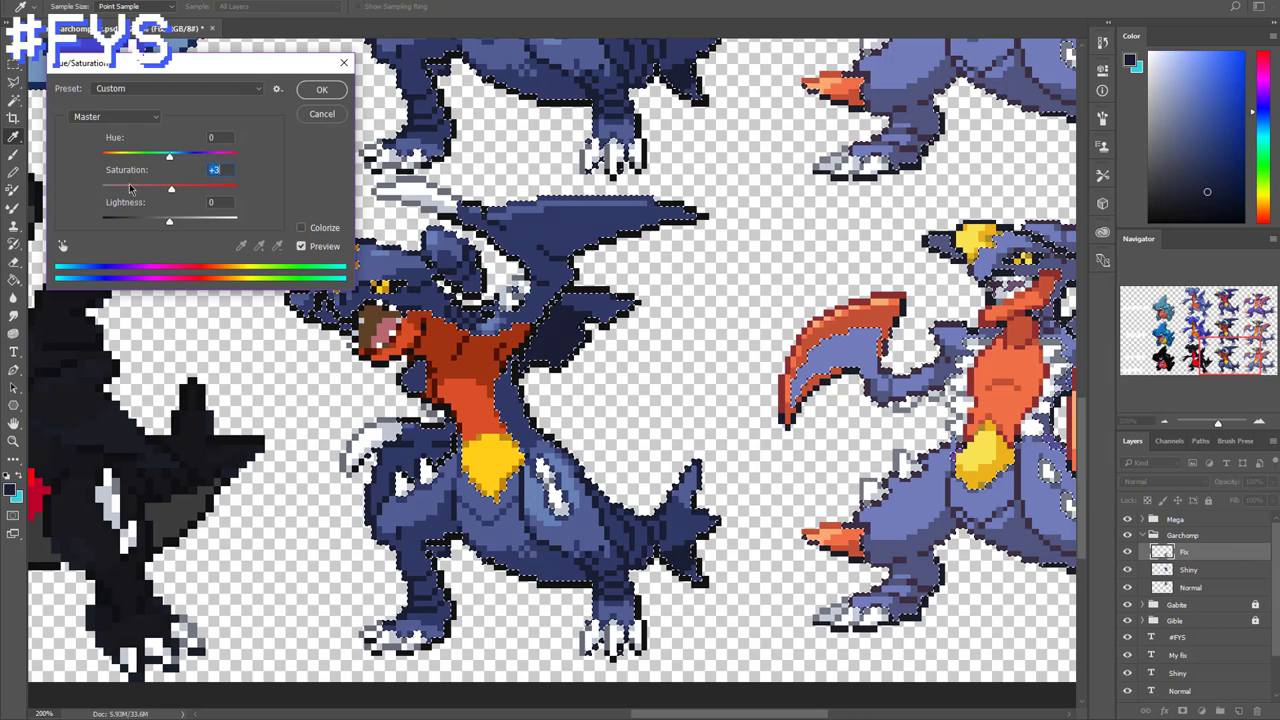
drag(169, 220, 113, 220)
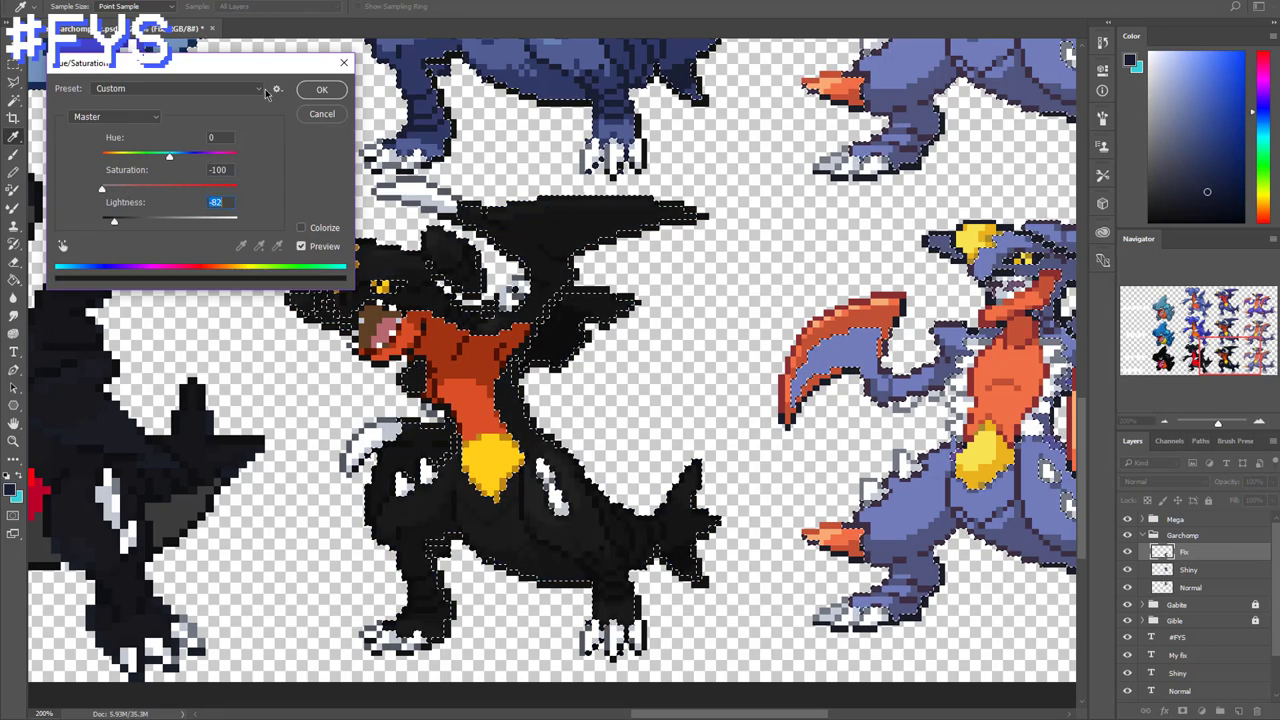
click(322, 90)
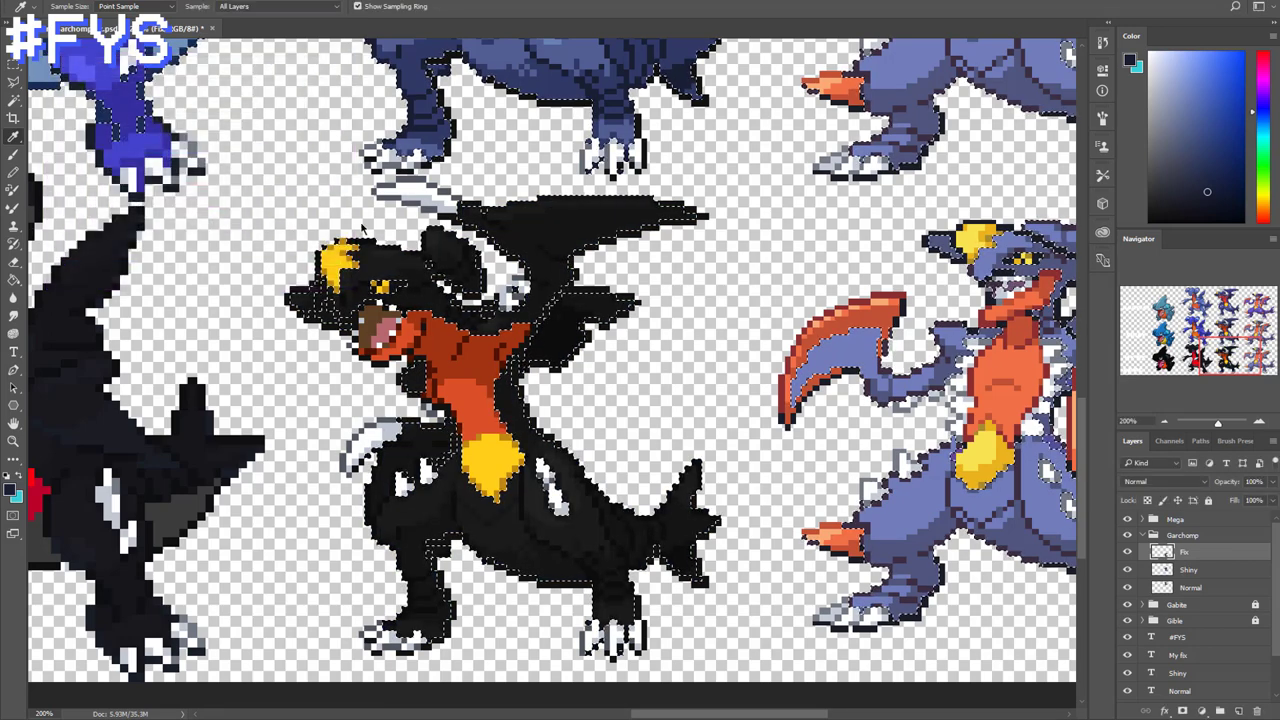
key(ctrl+d)
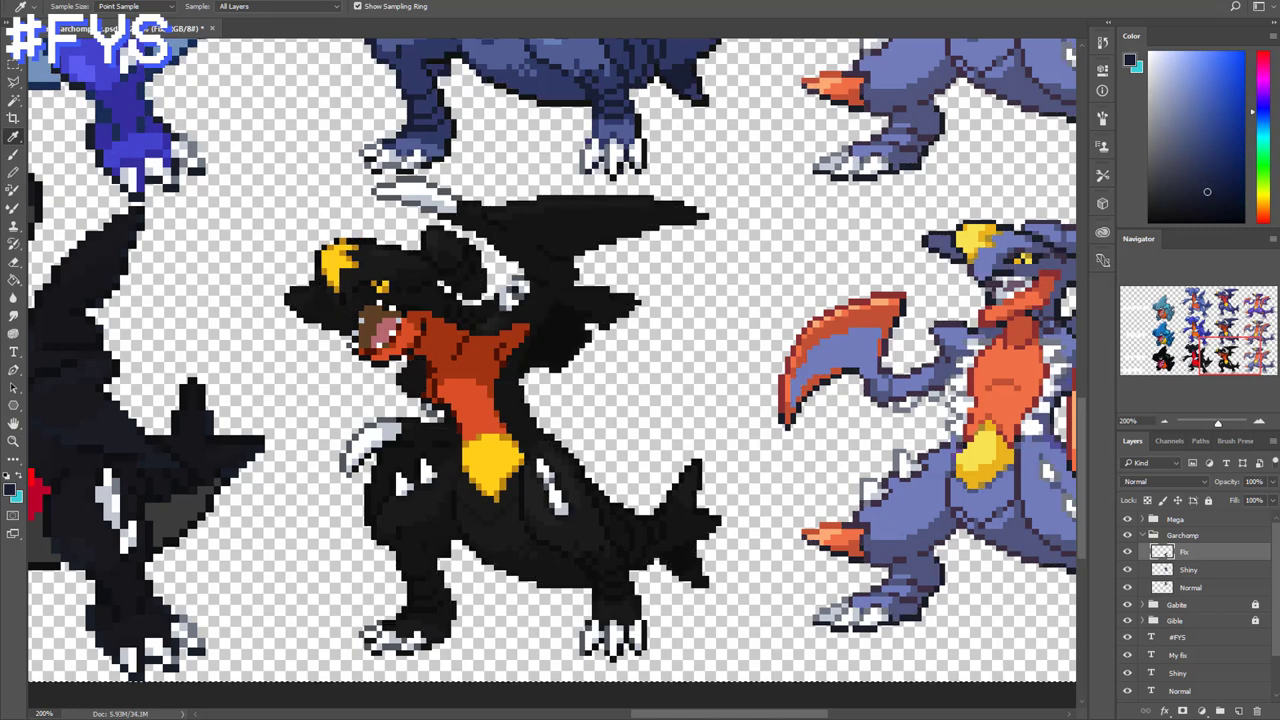
Select Garchomp's red belly shades and yellow markings using Color Range at fuzziness 47
click(204, 1)
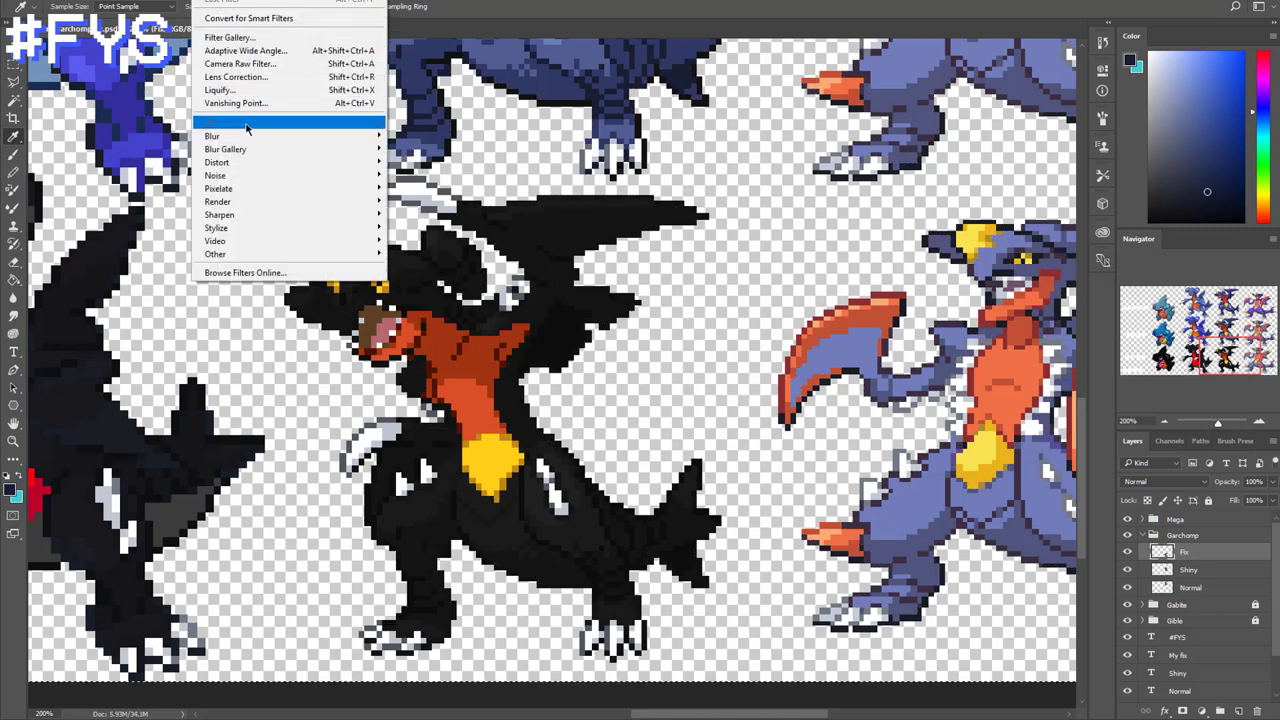
mouse_move(172, 1)
click(206, 116)
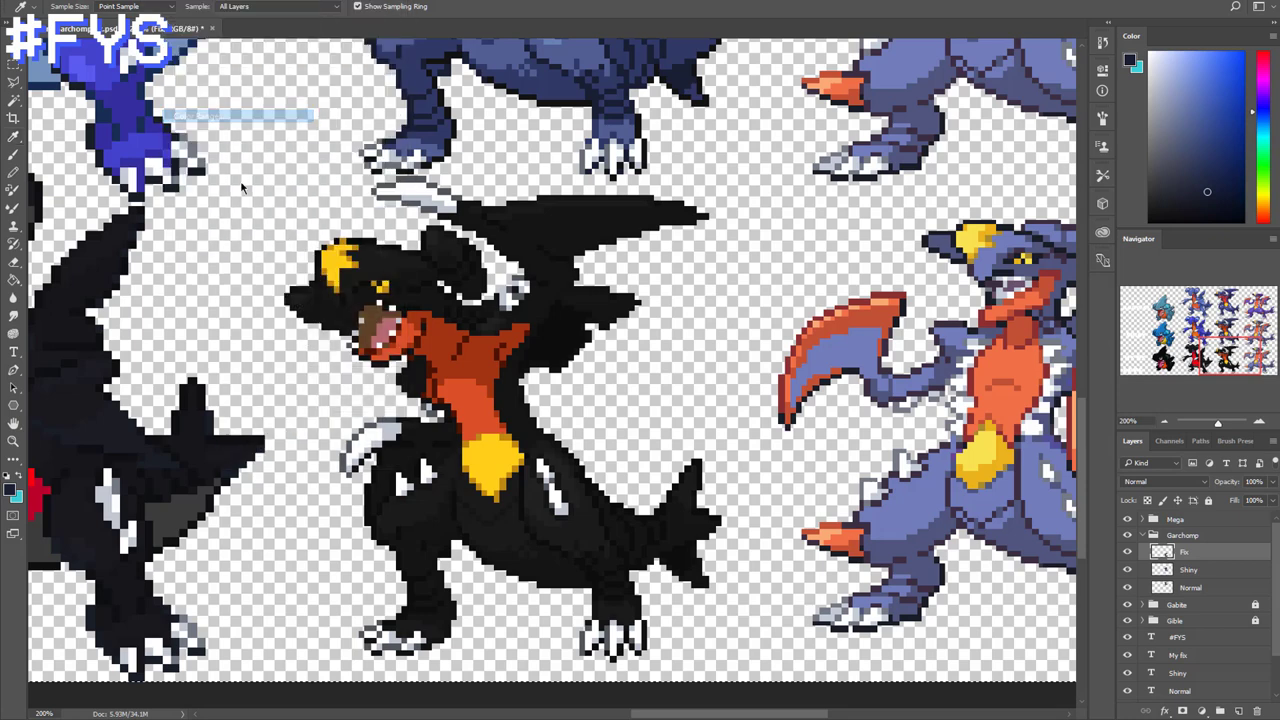
click(445, 342)
click(307, 287)
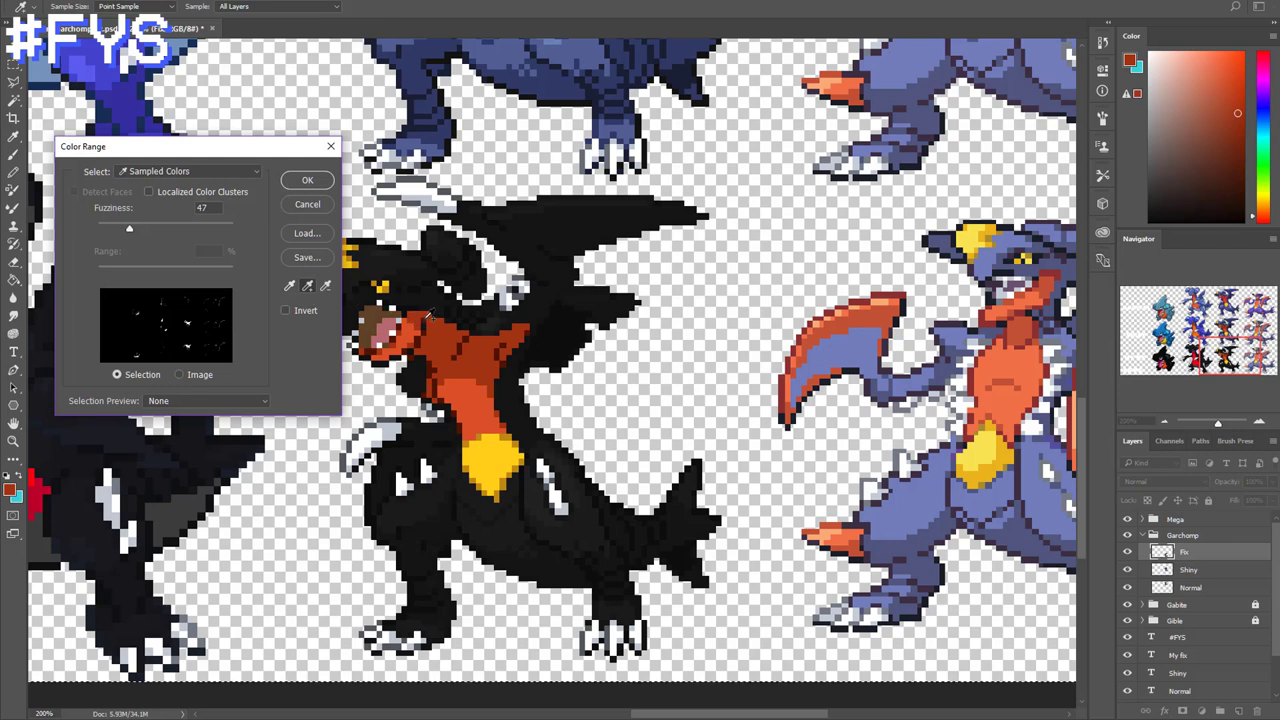
click(428, 314)
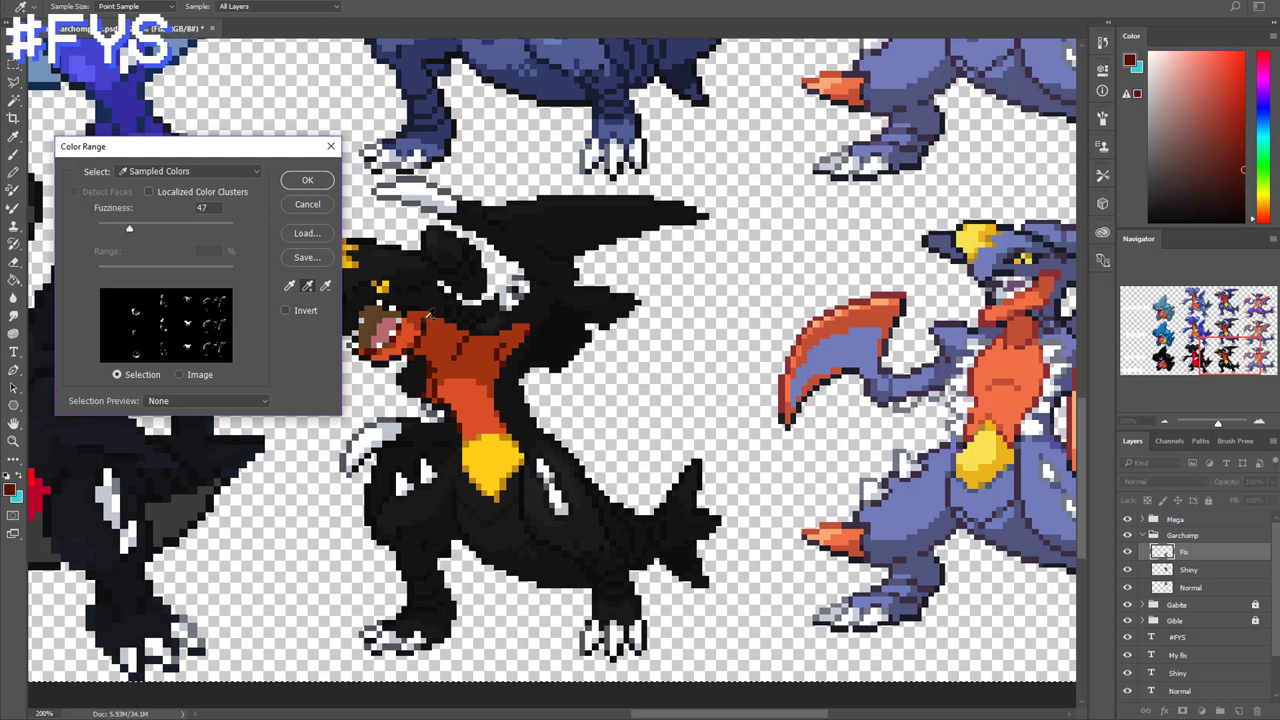
click(450, 373)
click(485, 430)
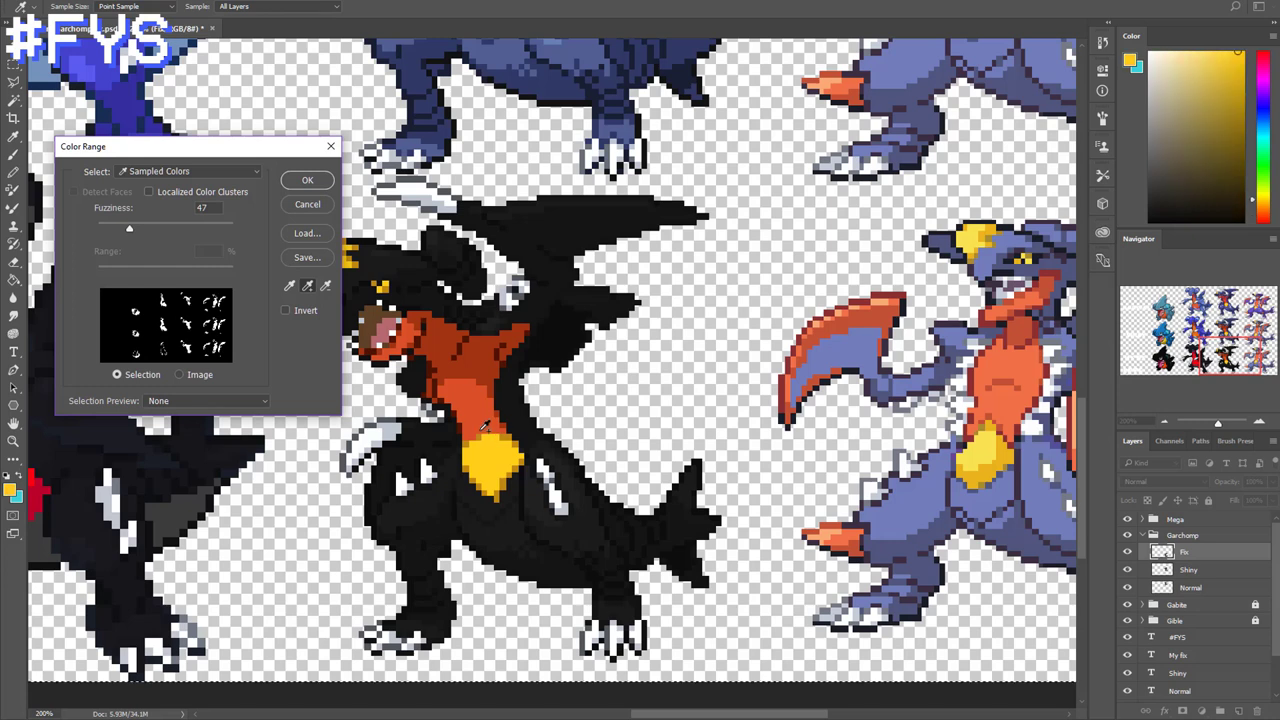
click(477, 402)
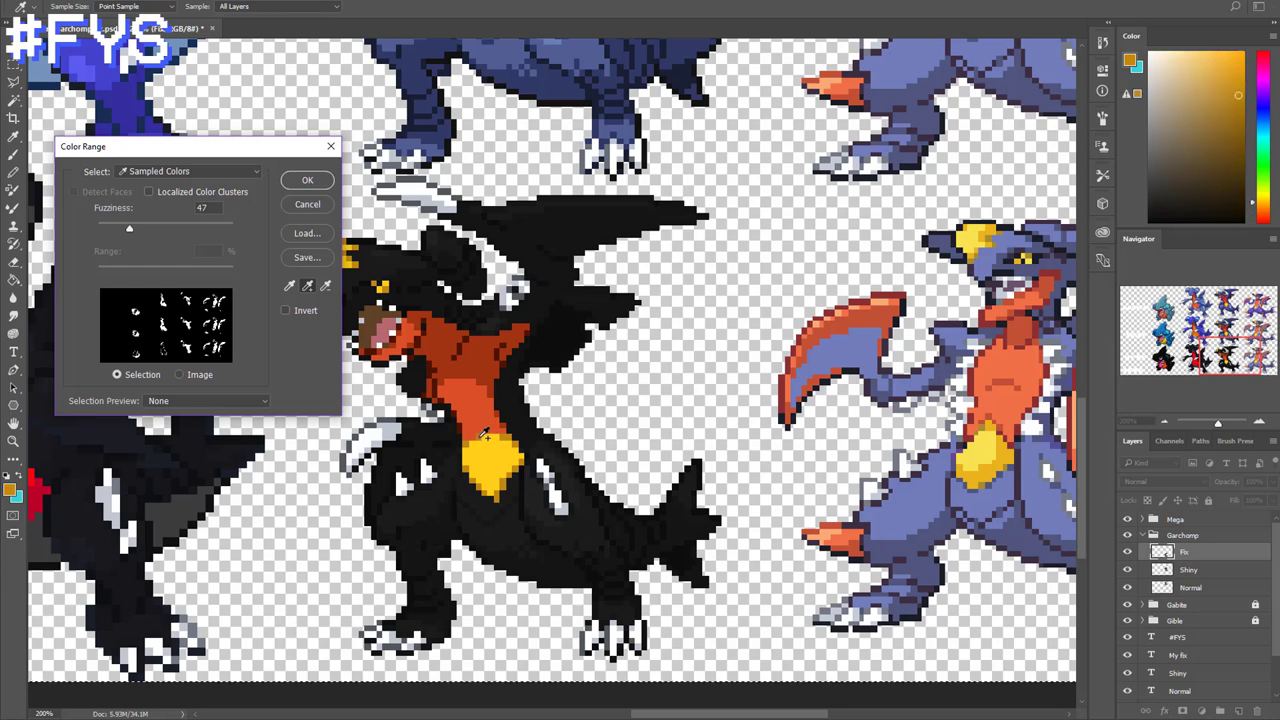
click(308, 180)
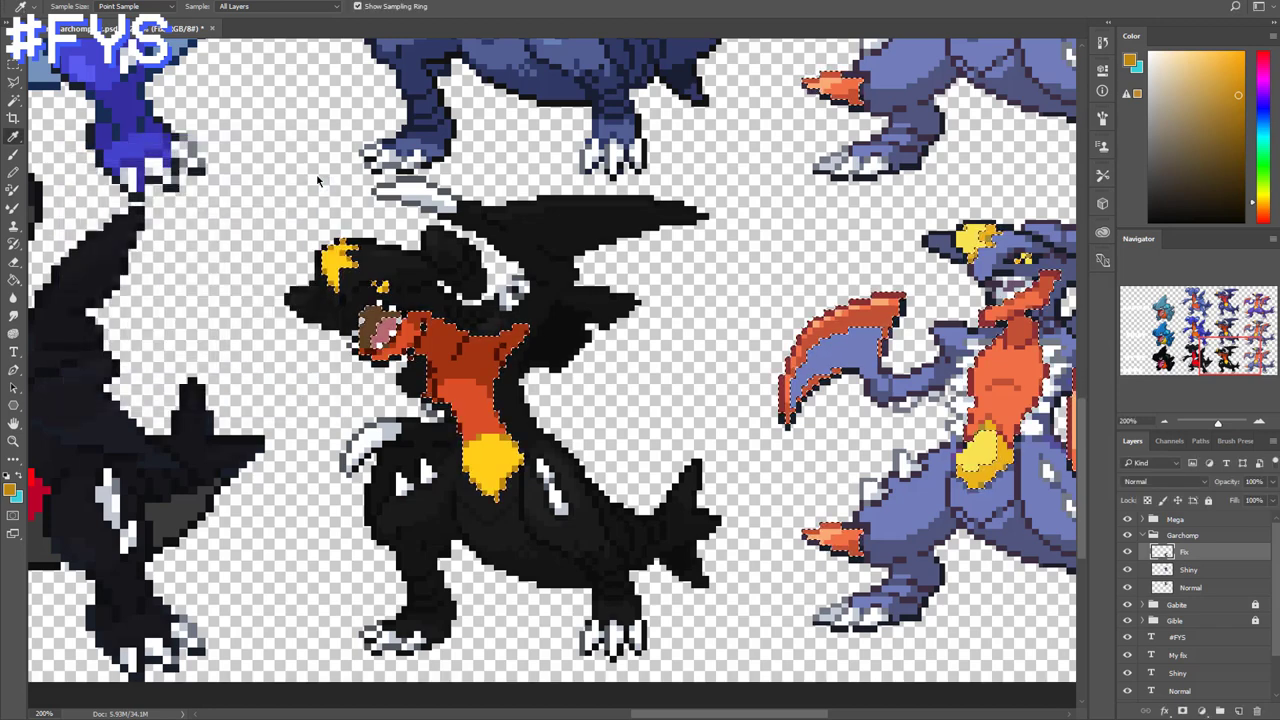
Shift Garchomp's belly to vivid red and its yellow markings to orange with Hue/Saturation, and deselect them
key(ctrl+u)
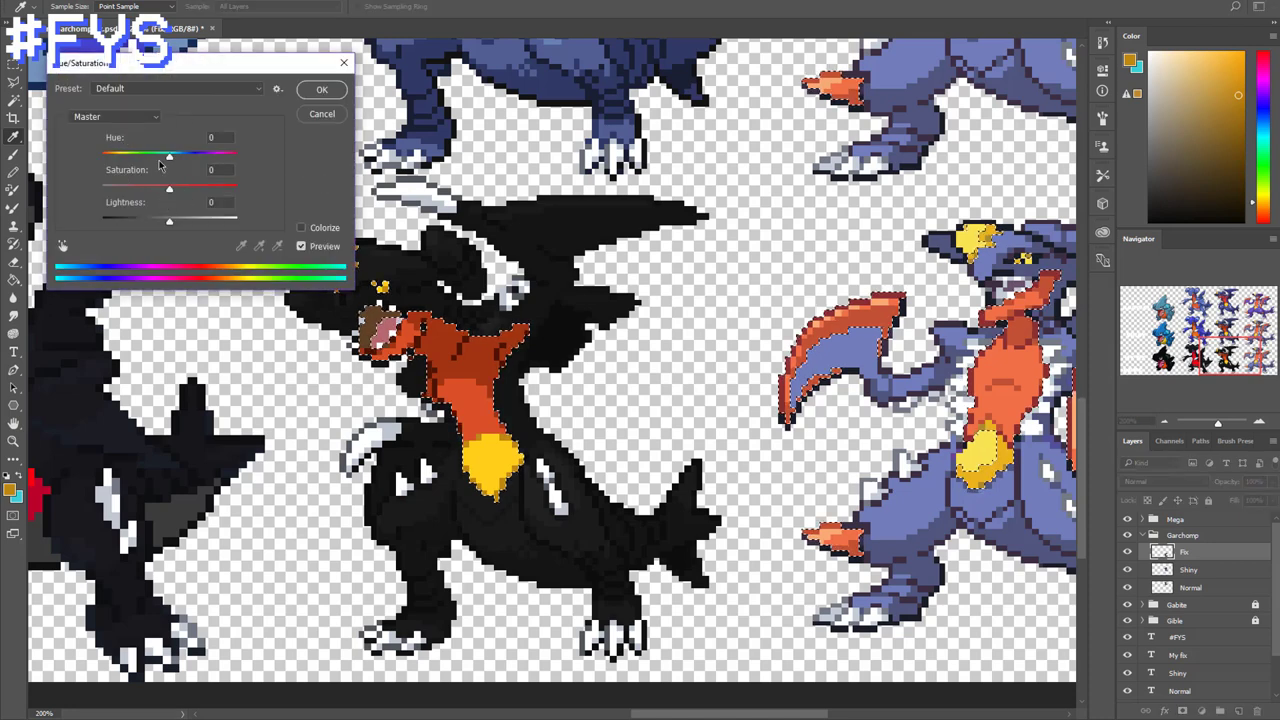
drag(169, 157, 165, 236)
key(shift+Up)
key(shift+Up)
key(Up)
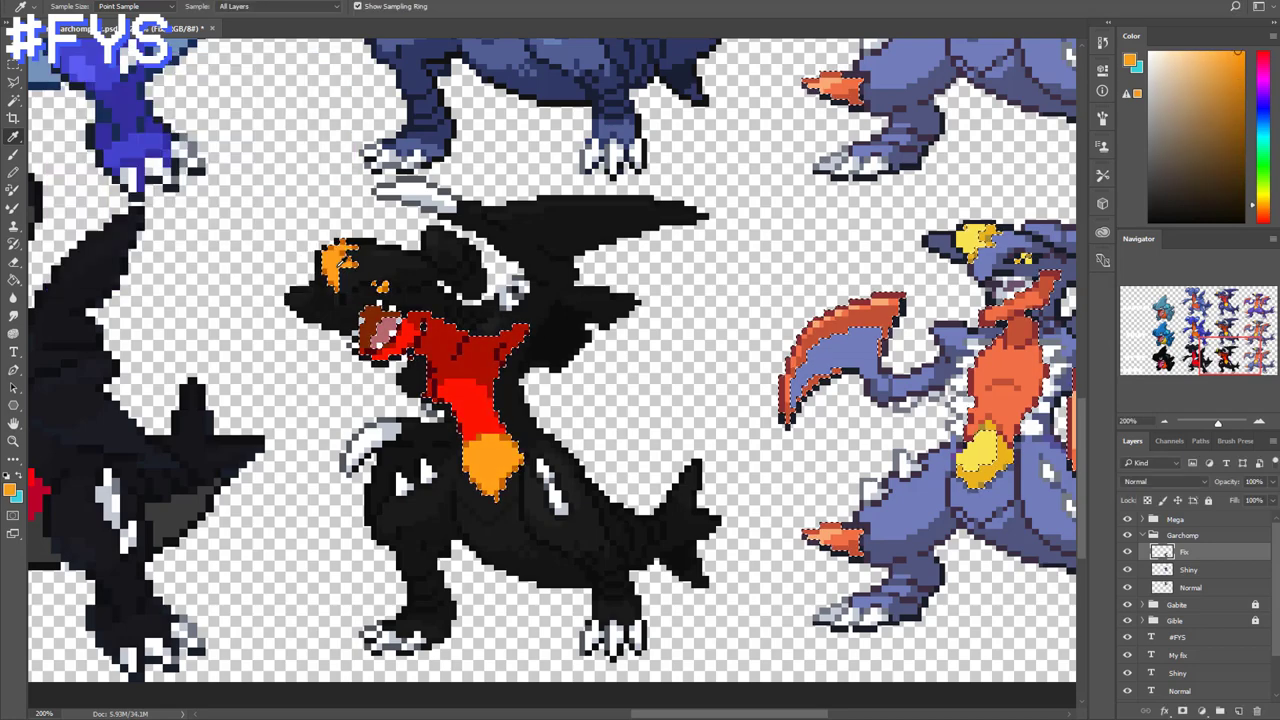
key(ctrl+d)
Deselect Garchomp's belly markings and select only the orange marking on its forehead
click(340, 264)
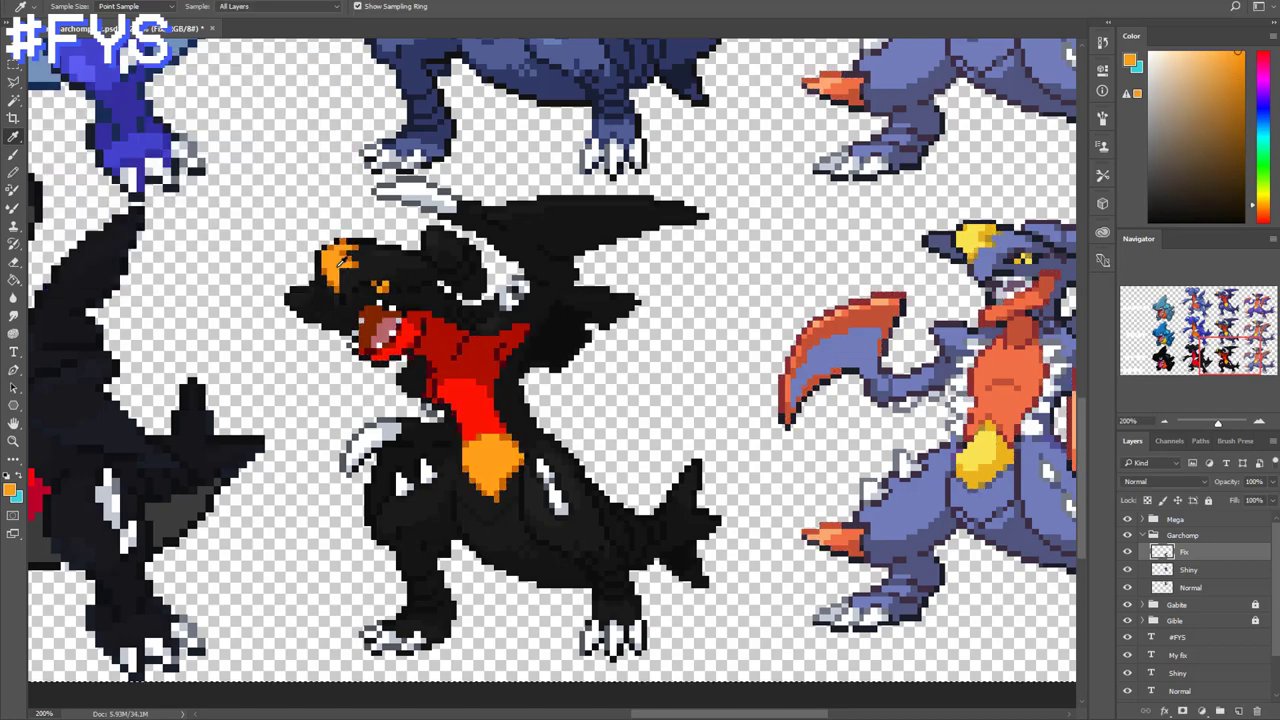
key(ctrl+plus)
key(ctrl+plus)
key(ctrl+plus)
key(ctrl+plus)
key(ctrl+plus)
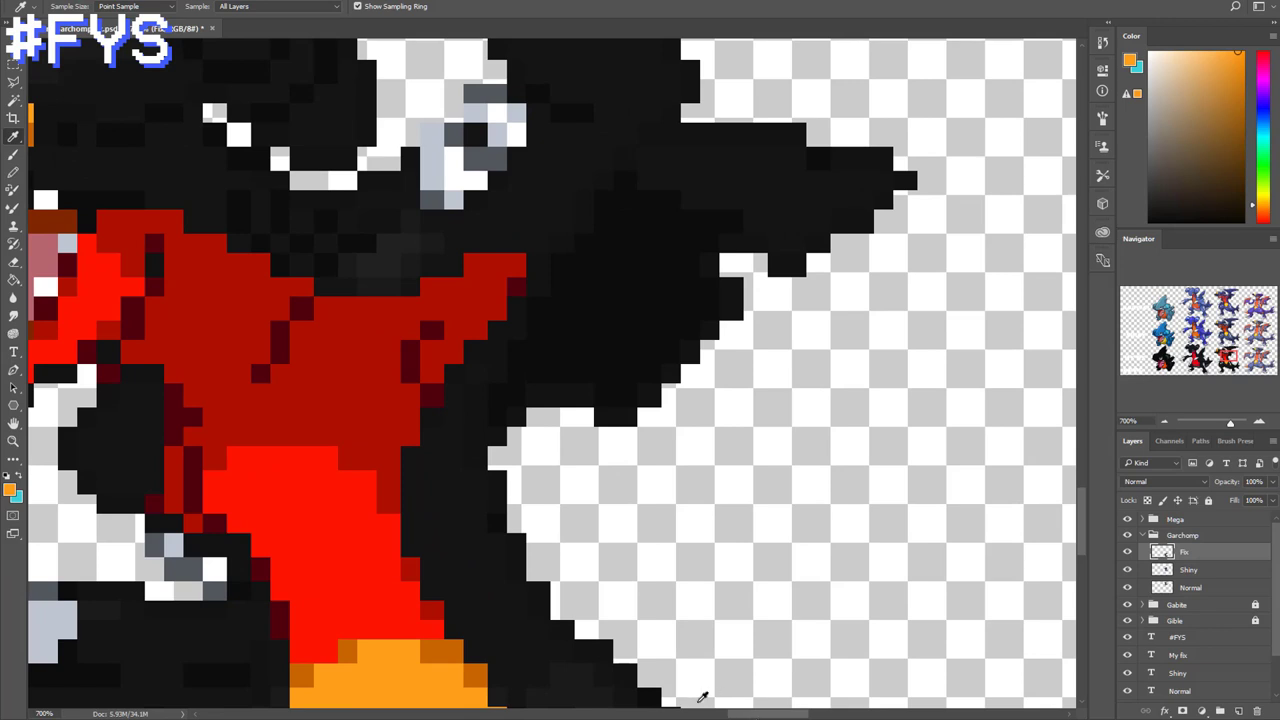
drag(745, 715, 699, 715)
scroll(553, 405, up, 3)
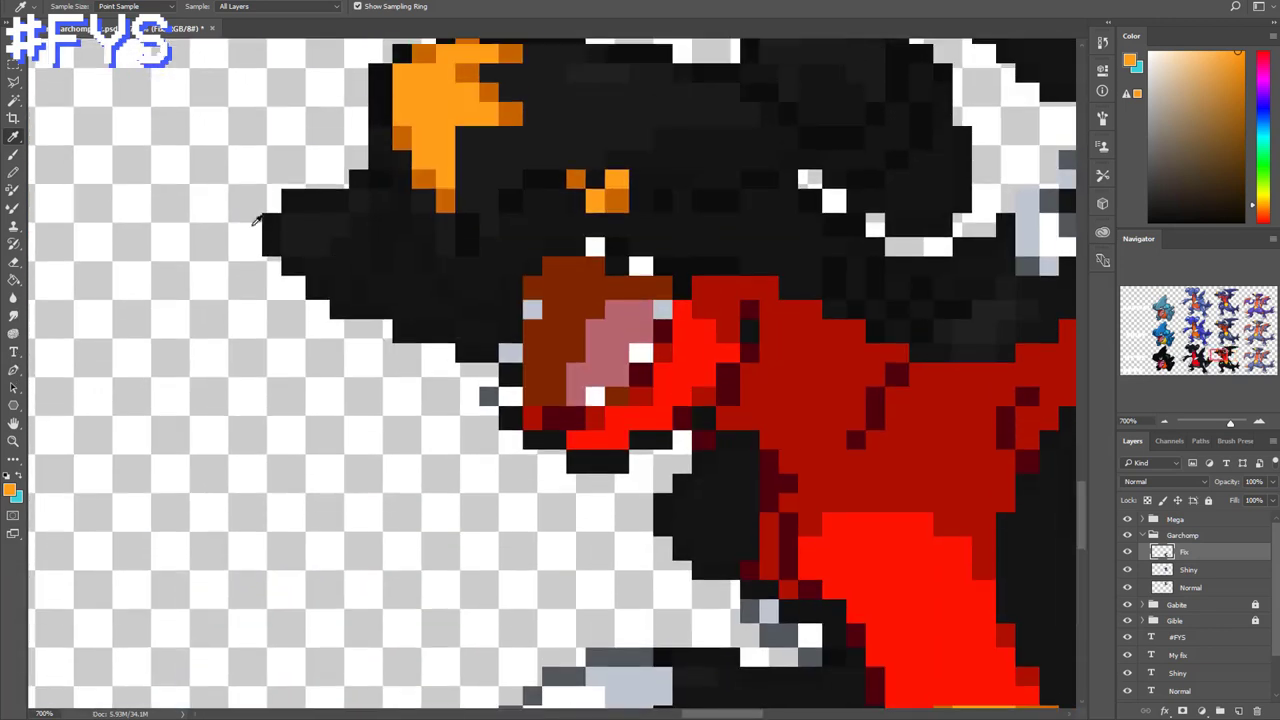
key(m)
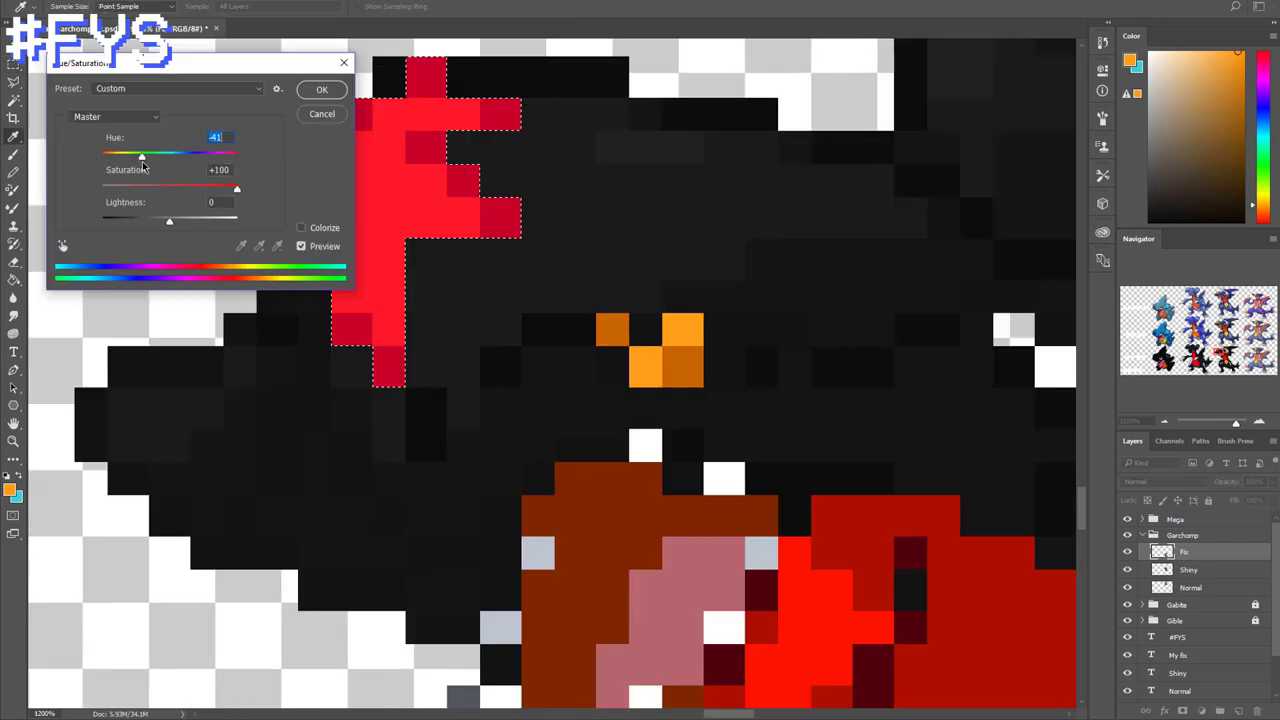
Turn Garchomp's forehead marking red with Hue/Saturation at hue -34 and saturation +100, and deselect it
key(shift+Up)
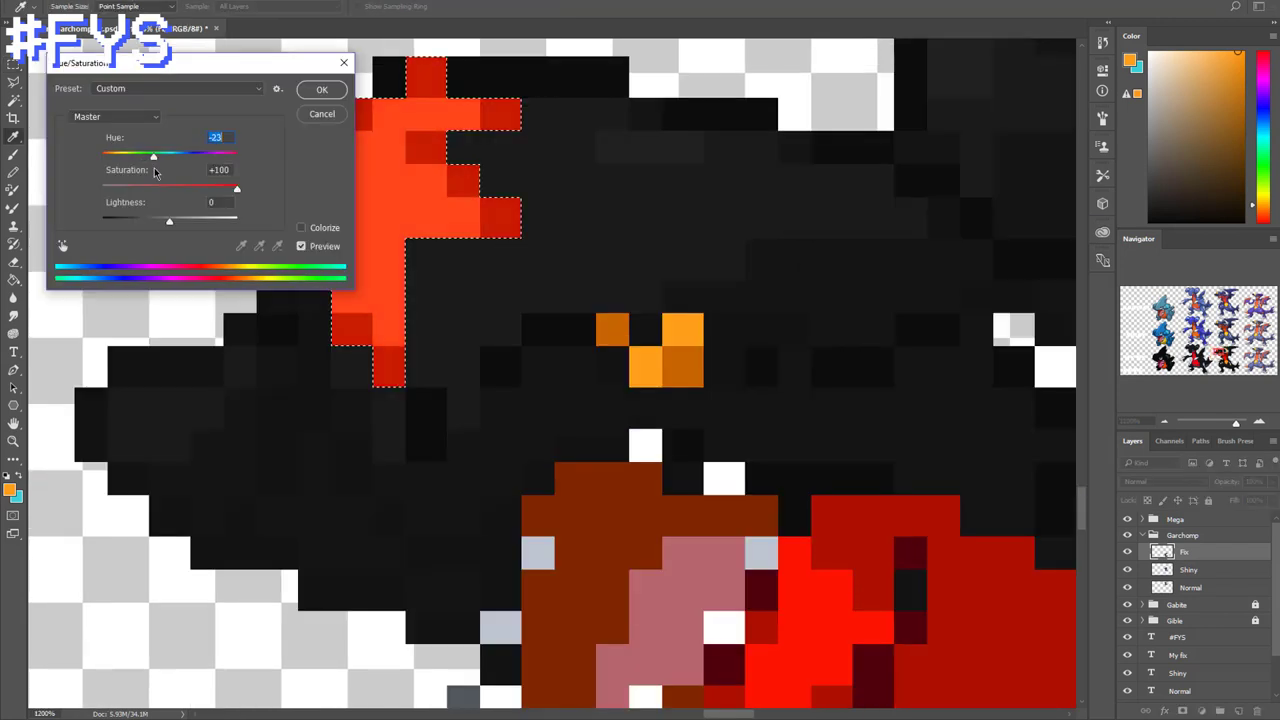
key(shift+Down)
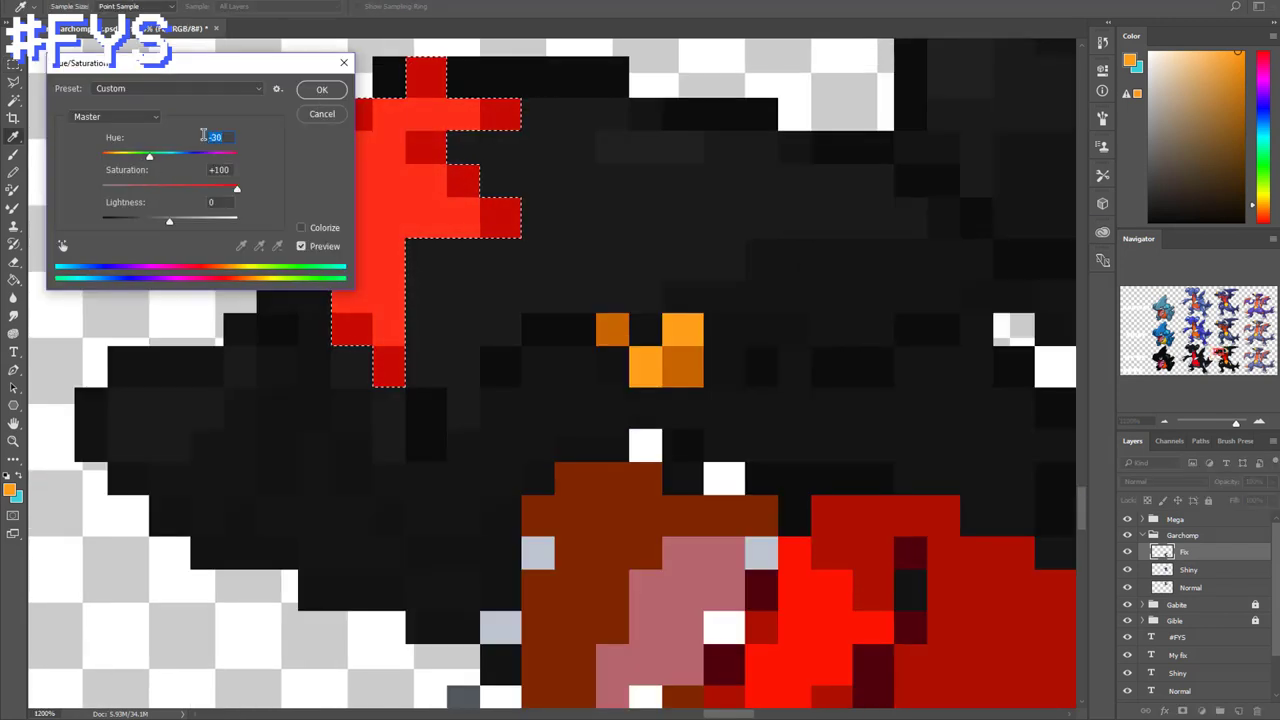
drag(149, 157, 150, 166)
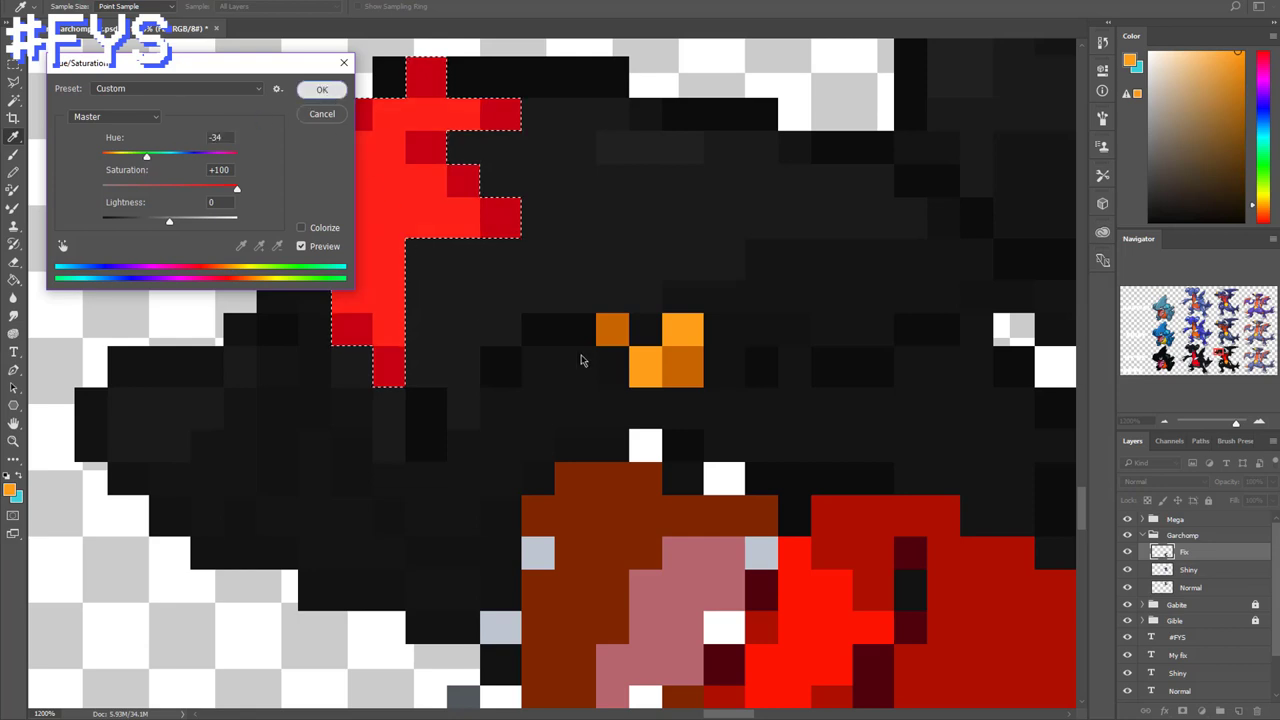
key(Return)
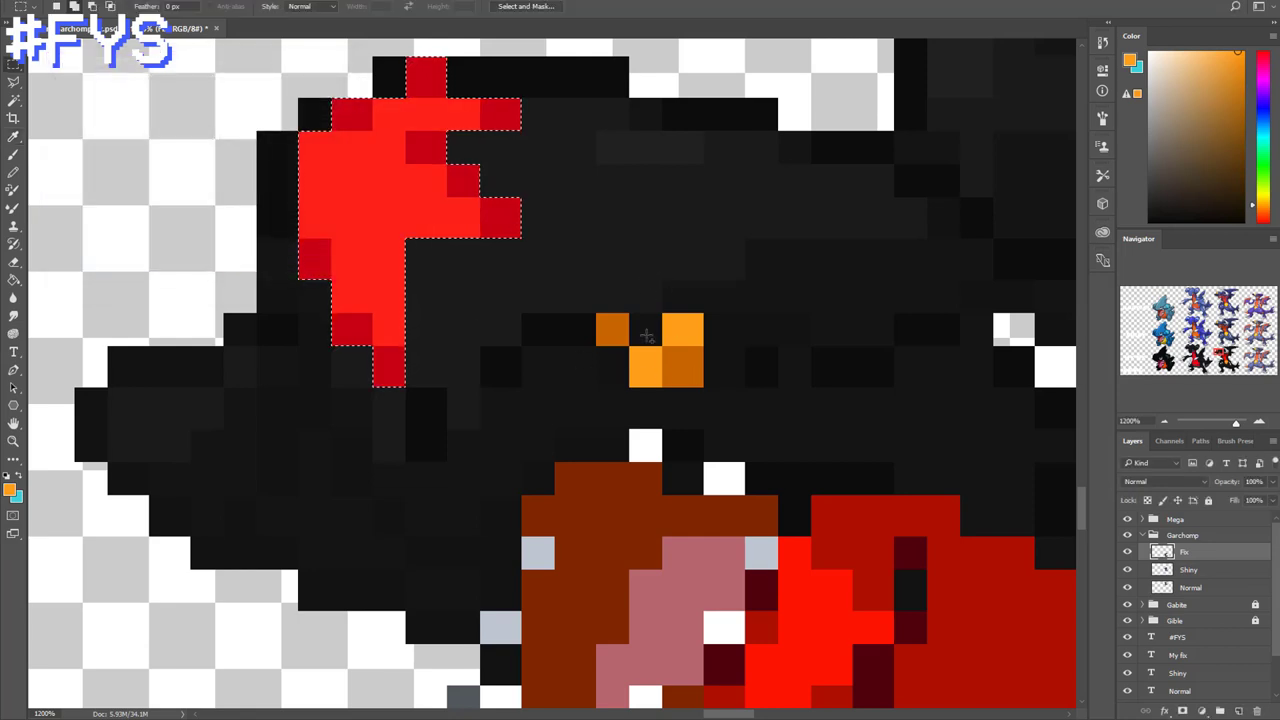
drag(630, 318, 598, 344)
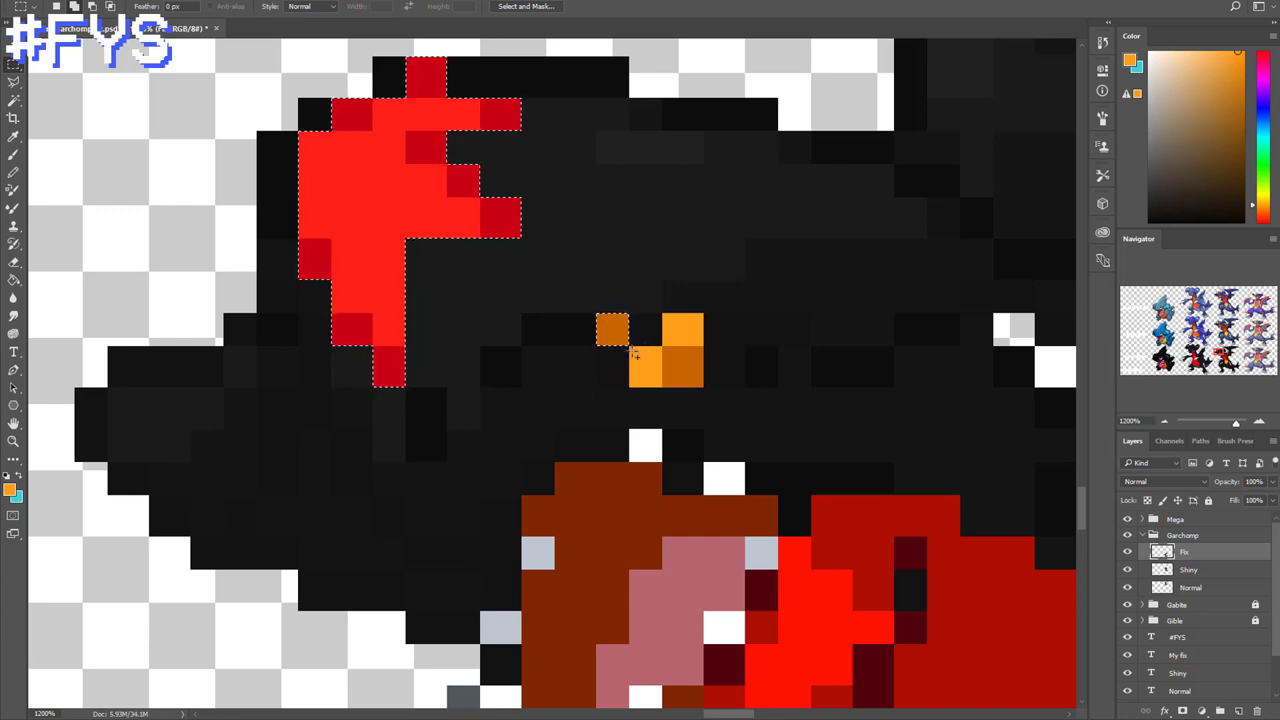
key(ctrl+d)
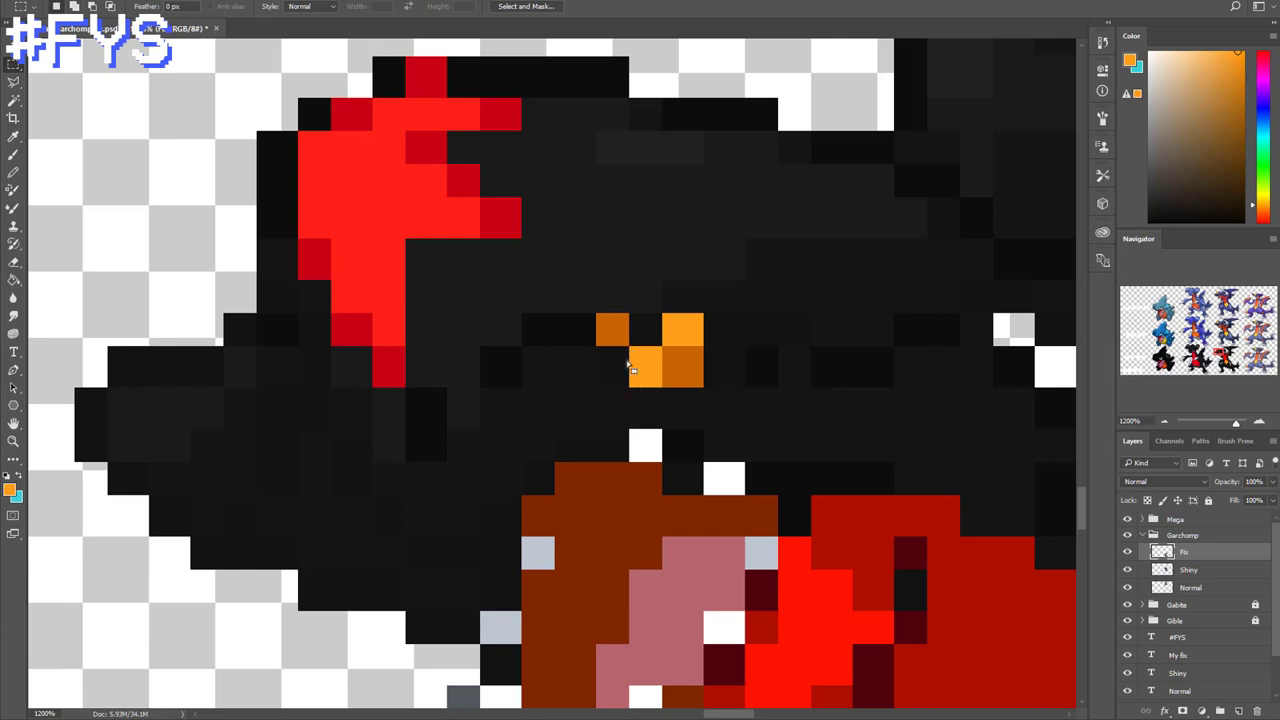
Select Garchomp's orange eye pixels and turn them blue with Hue/Saturation at hue +170 and saturation +27
drag(630, 348, 703, 386)
drag(703, 314, 663, 368)
drag(597, 315, 628, 346)
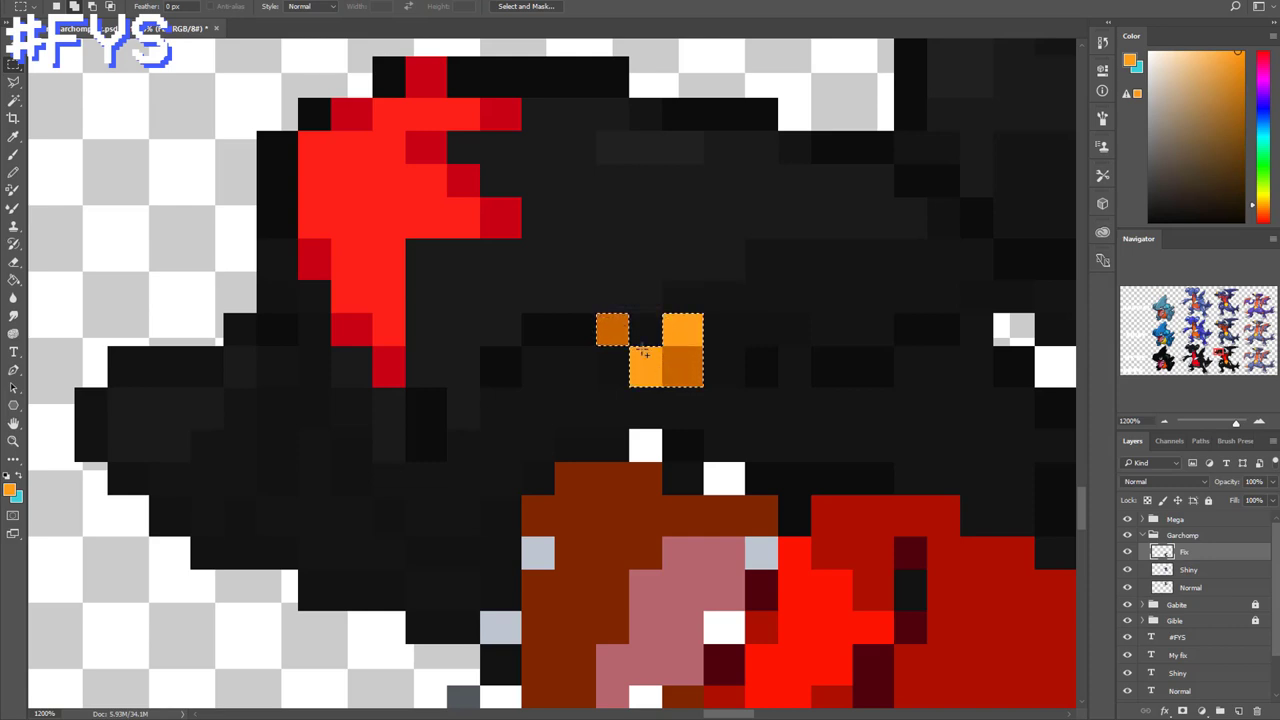
key(ctrl+u)
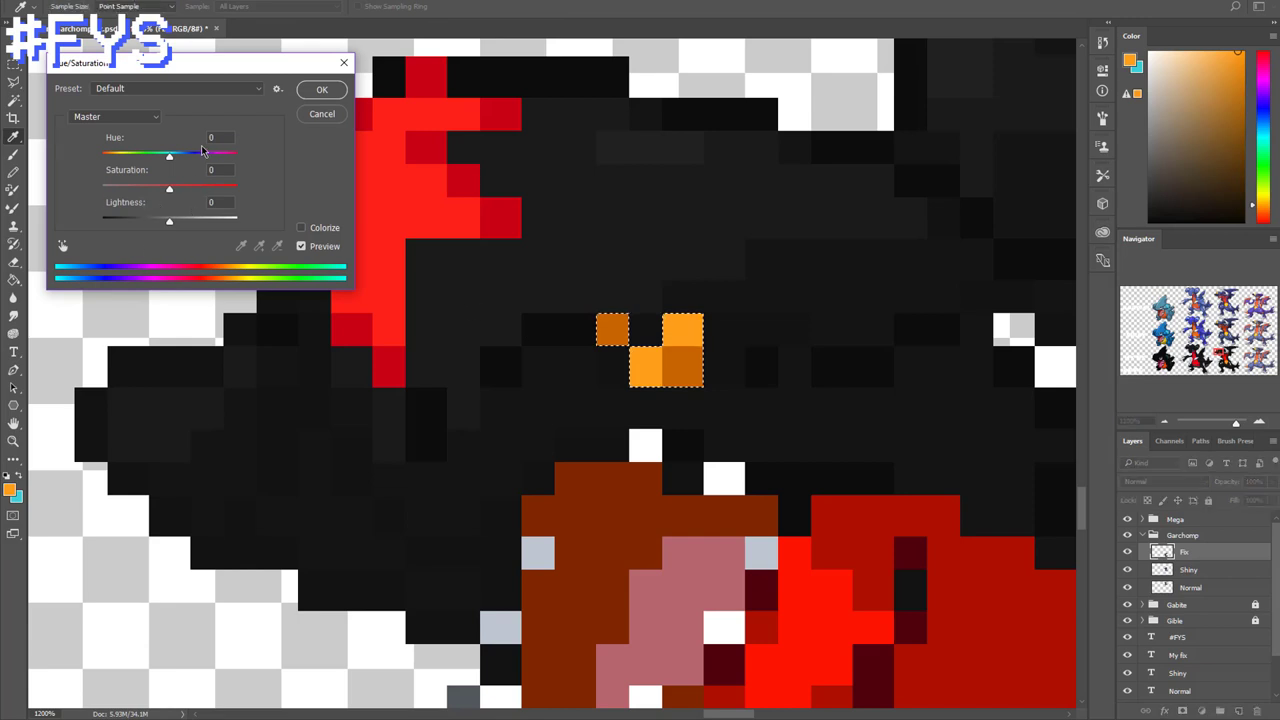
click(187, 187)
drag(172, 160, 235, 166)
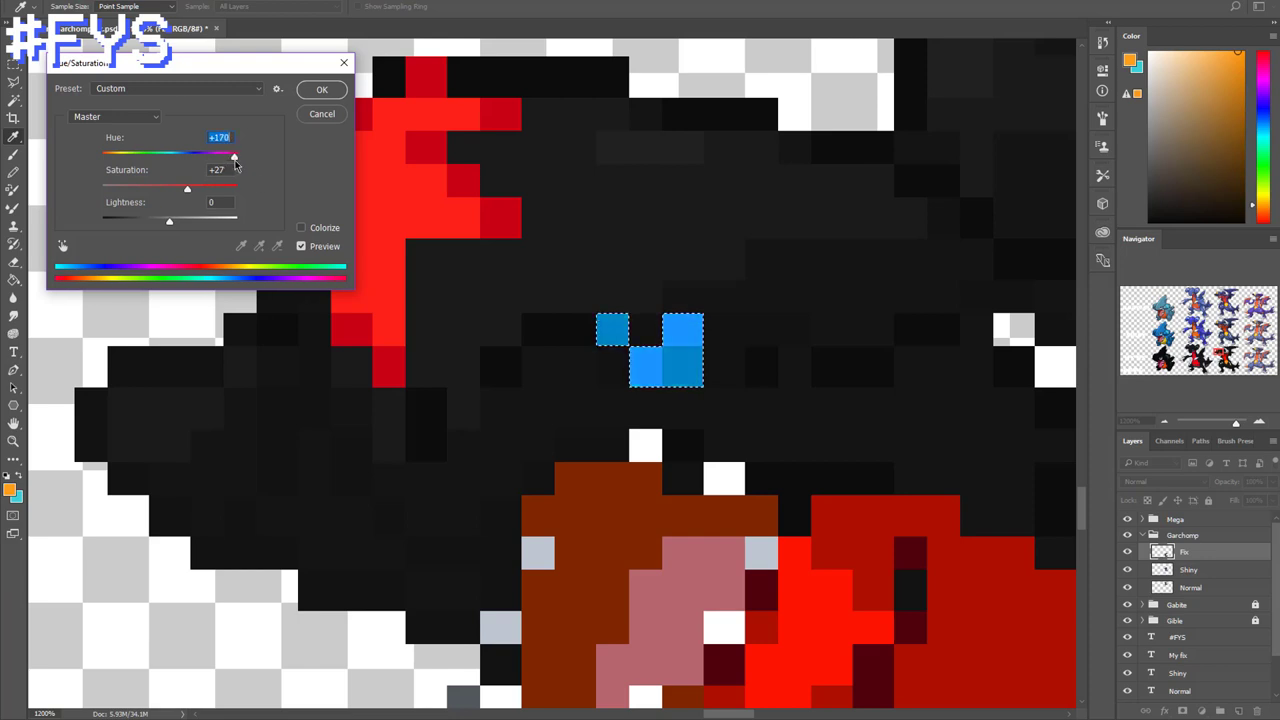
click(322, 89)
key(m)
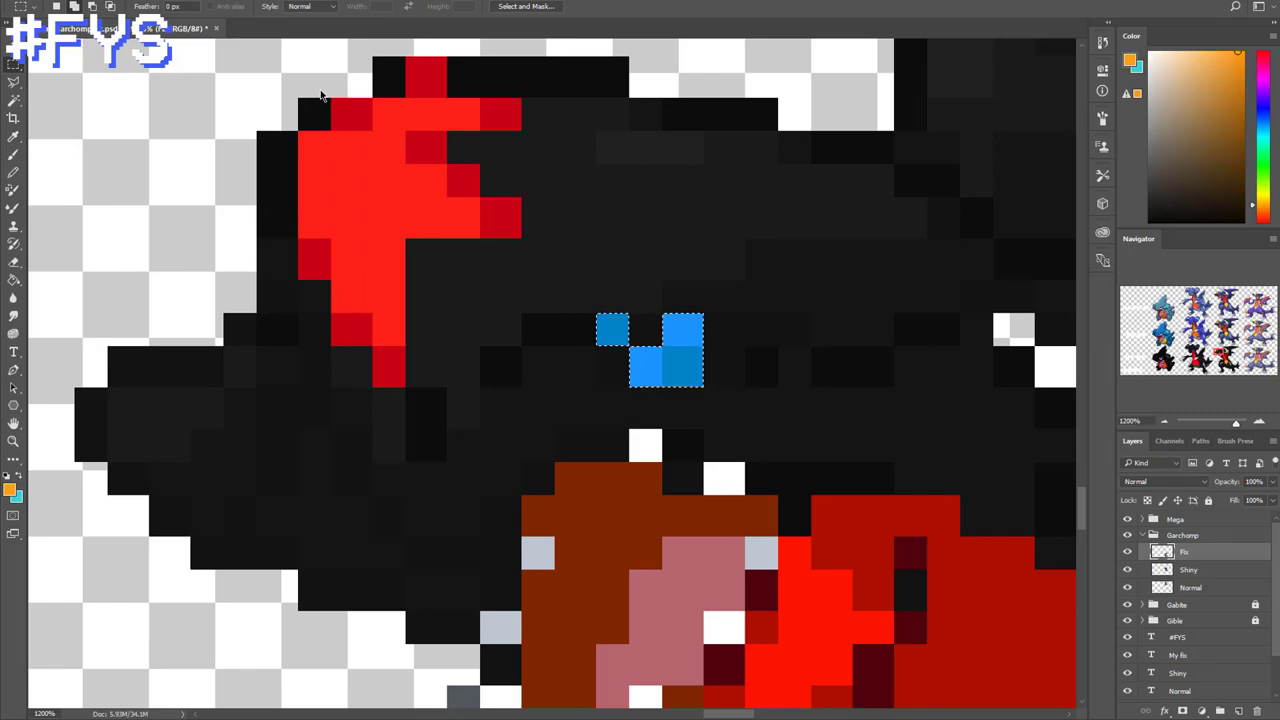
Compare the recolored Garchomp with the other sprites in the evolution line
key(ctrl+minus)
key(ctrl+minus)
key(ctrl+minus)
key(ctrl+minus)
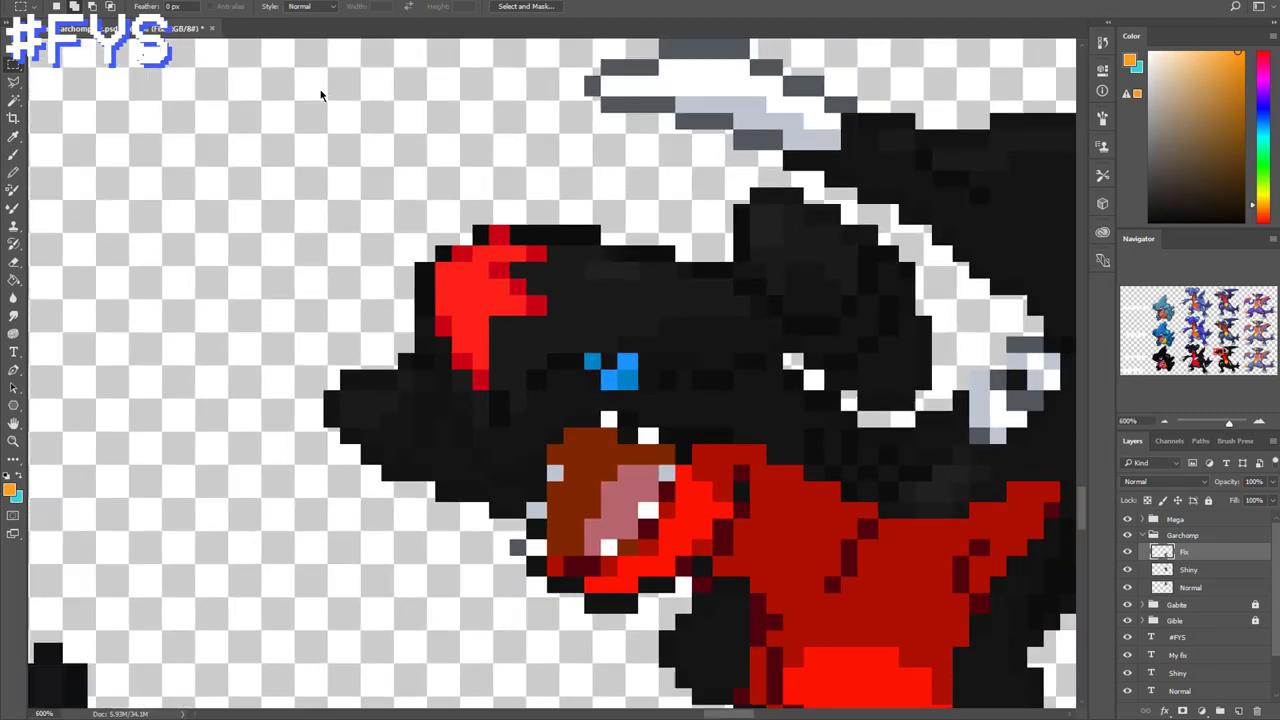
key(ctrl+minus)
key(ctrl+minus)
key(ctrl+minus)
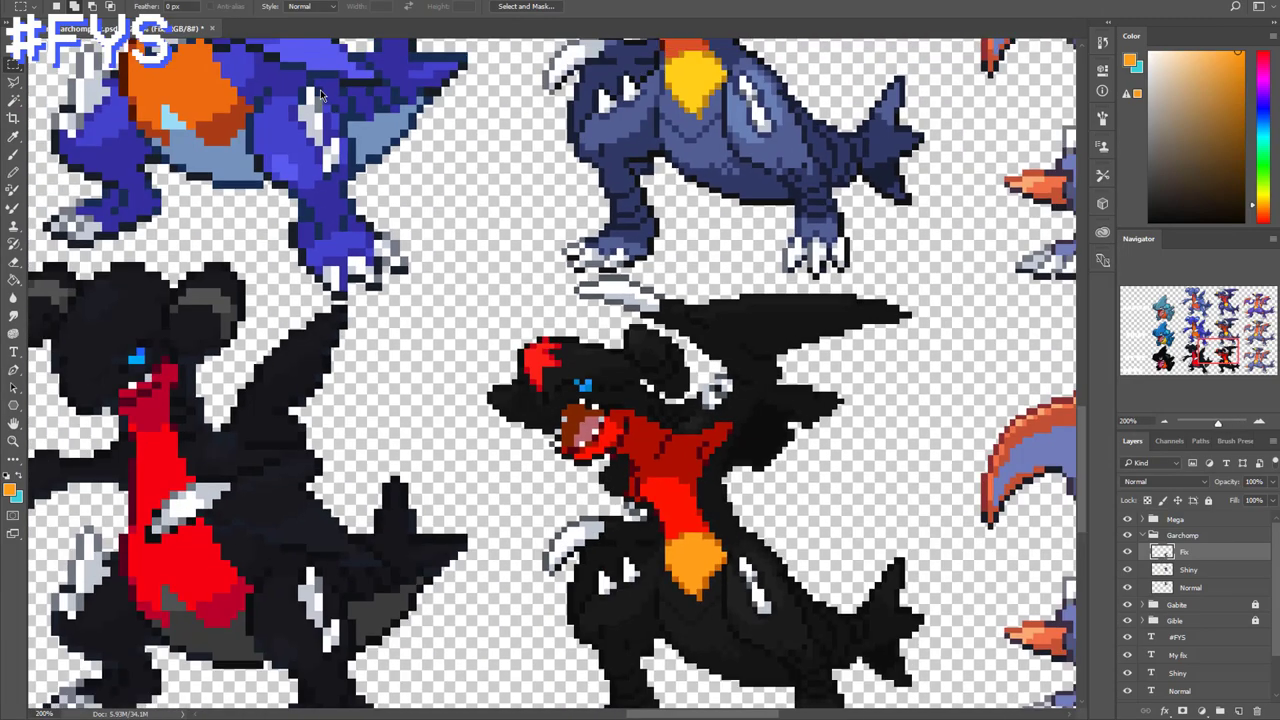
key(ctrl+minus)
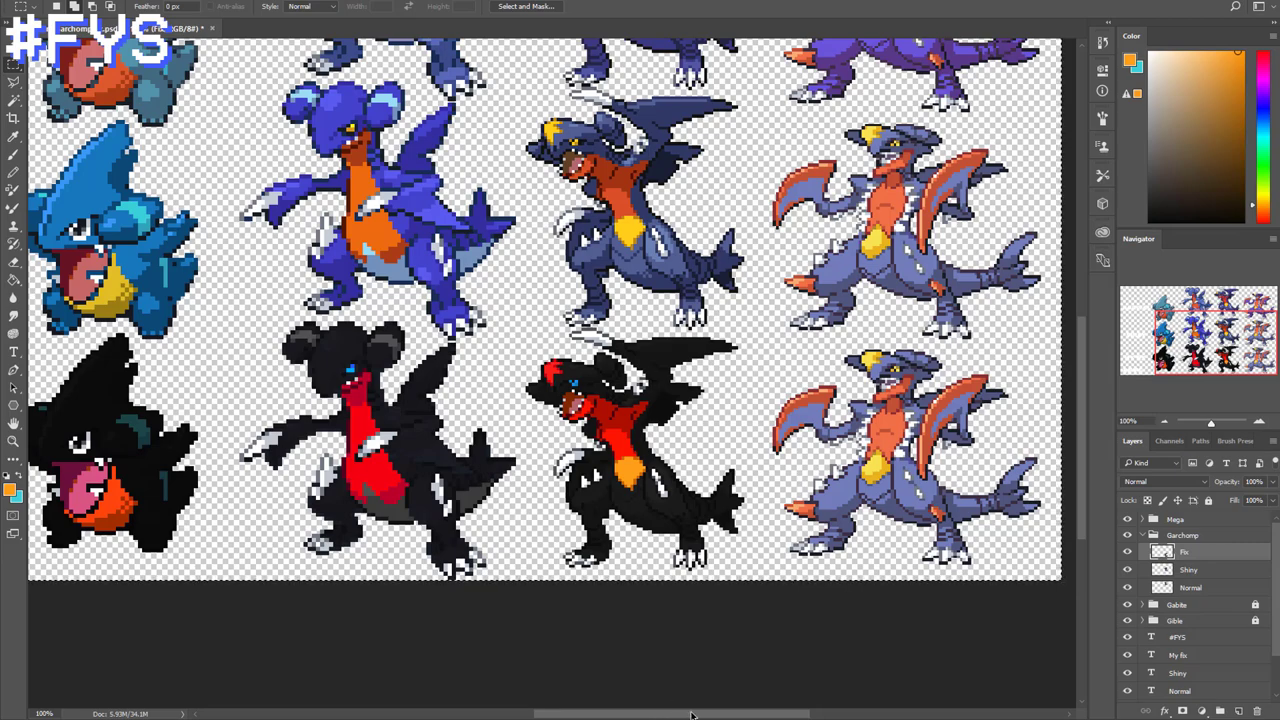
Lock the Garchomp group, expand the Mega group and make its Fix layer active
drag(672, 716, 825, 716)
key(ctrl+plus)
key(ctrl+plus)
scroll(803, 594, down, 3)
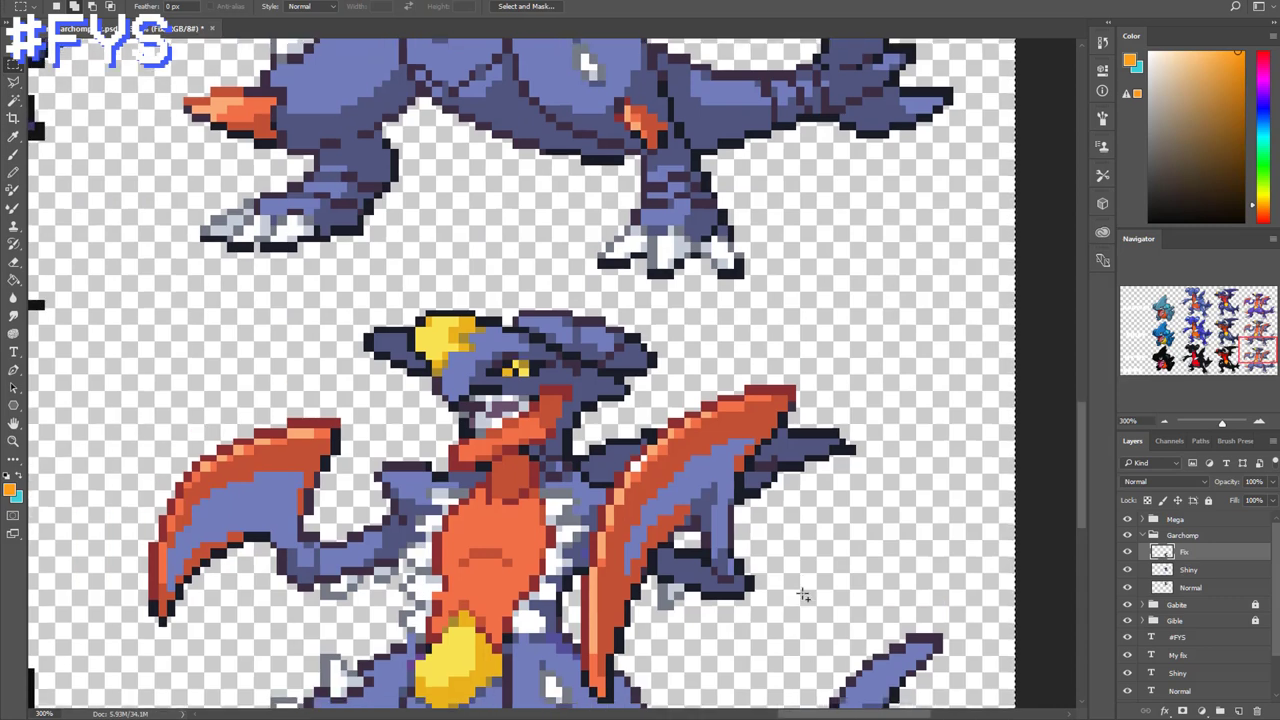
scroll(802, 594, down, 5)
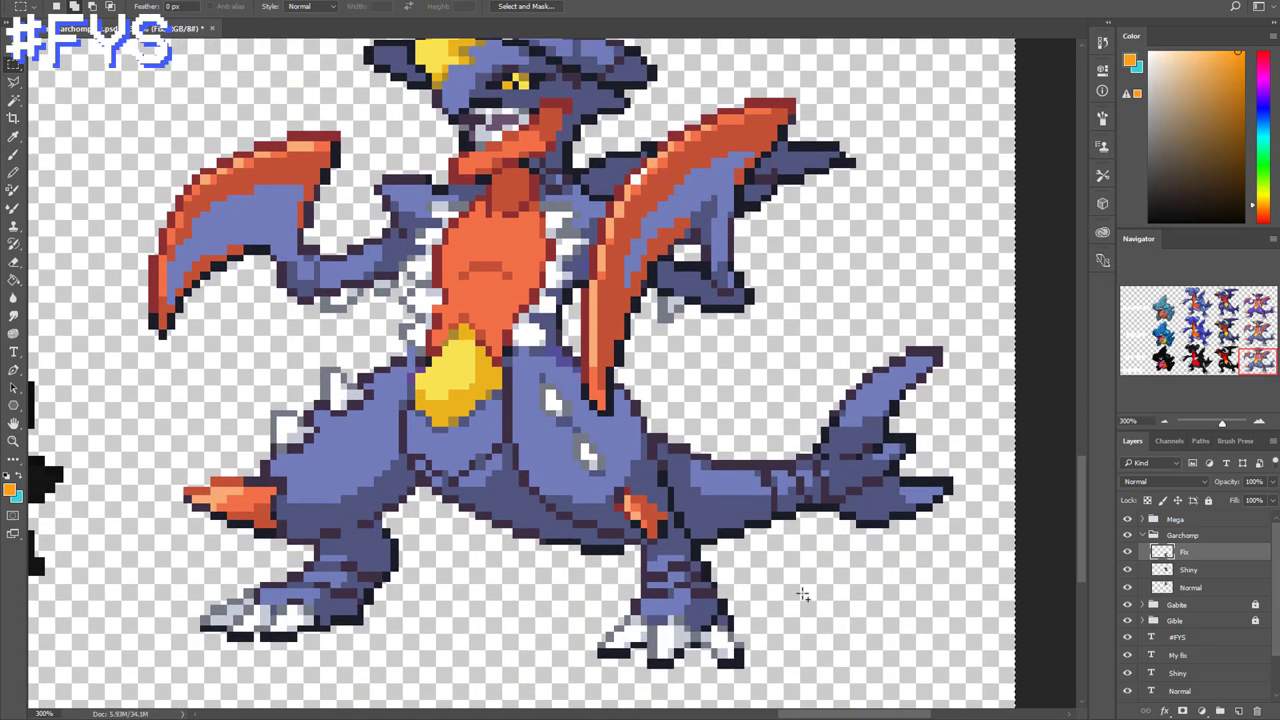
scroll(802, 594, up, 1)
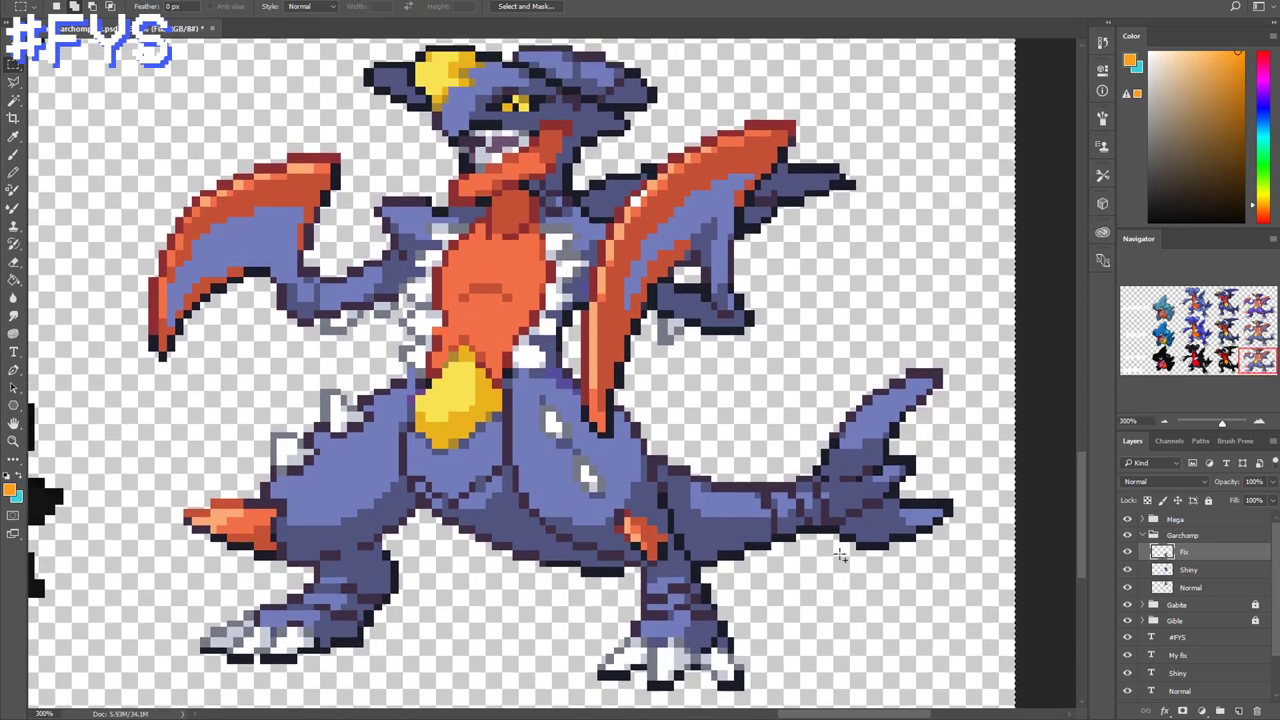
scroll(841, 556, up, 1)
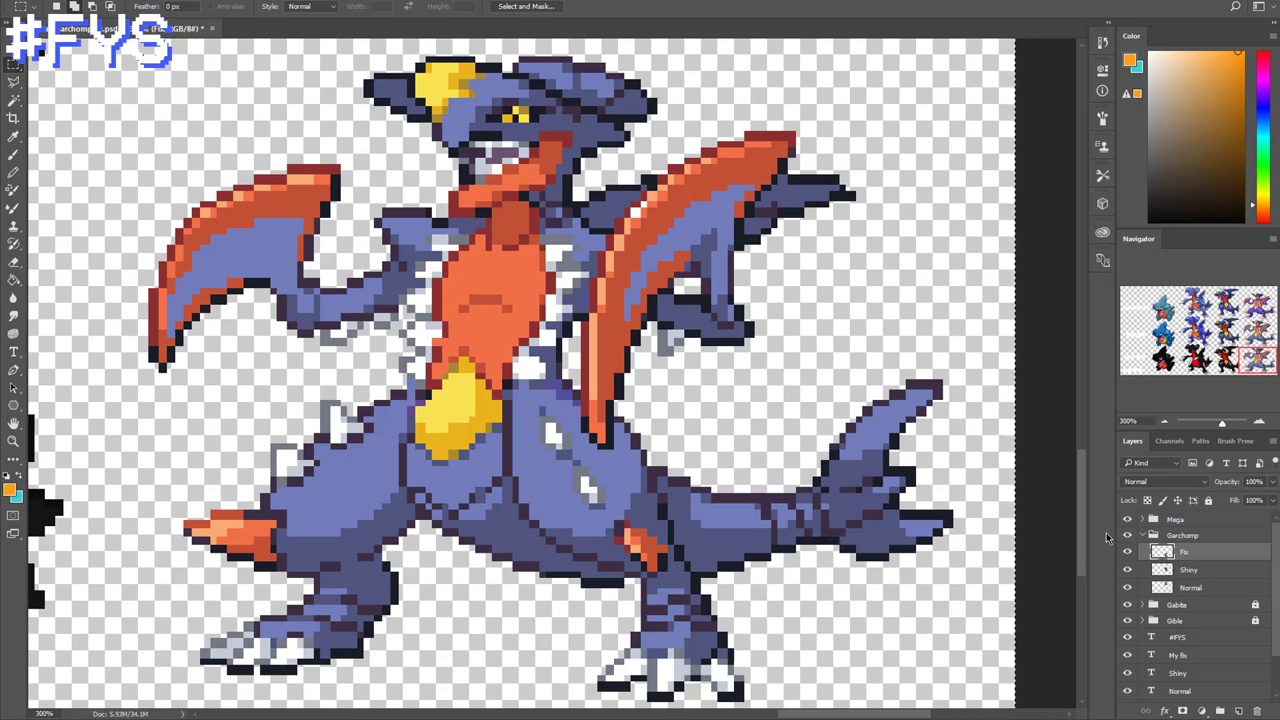
click(1143, 536)
click(1147, 519)
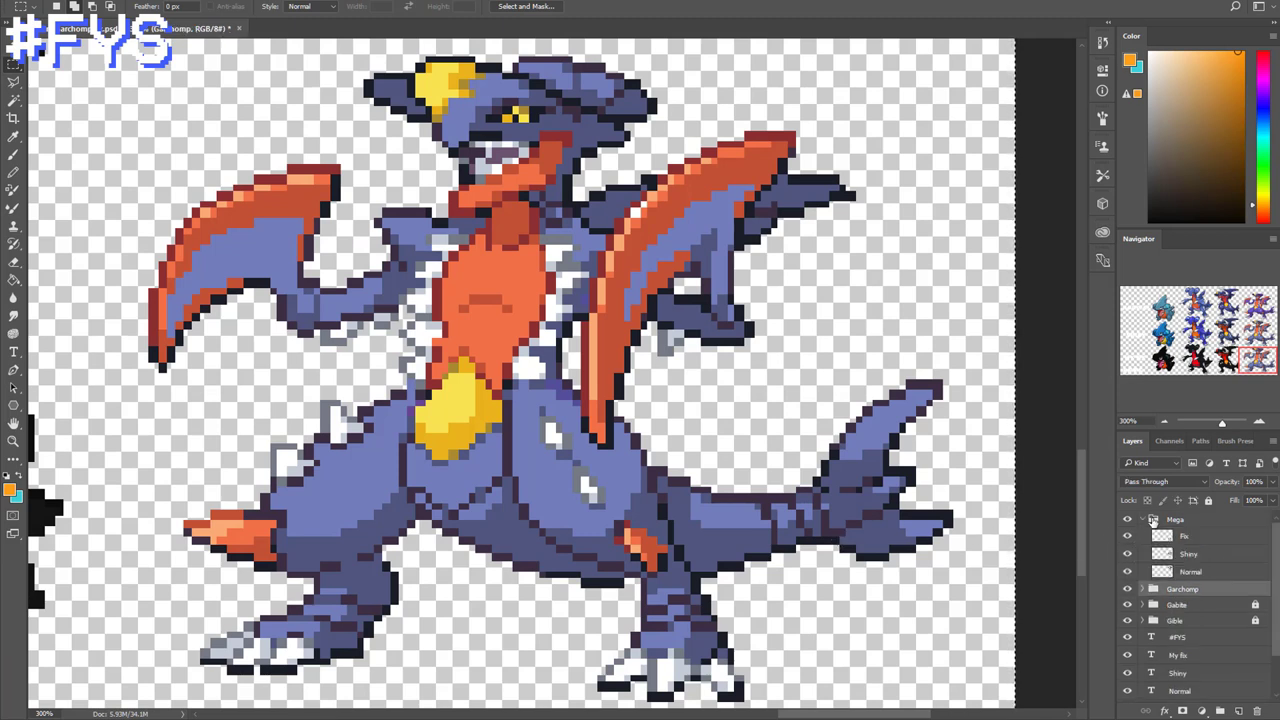
key(alt+.)
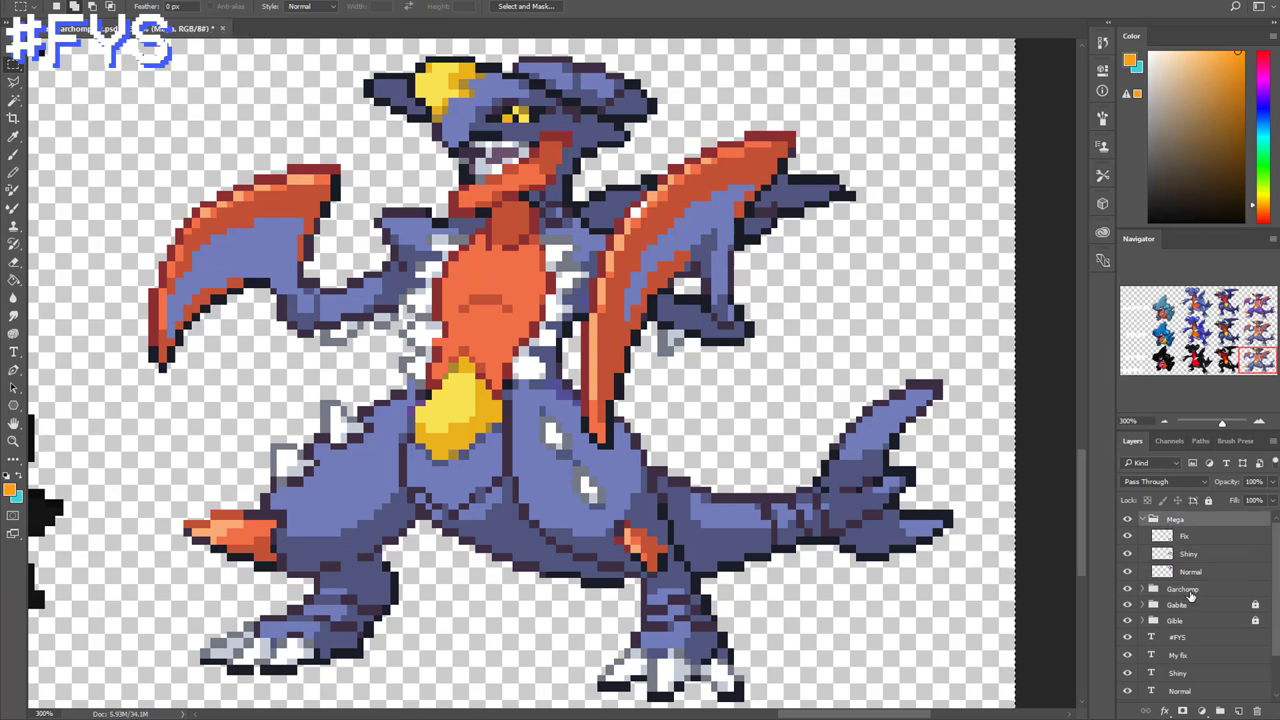
click(1191, 595)
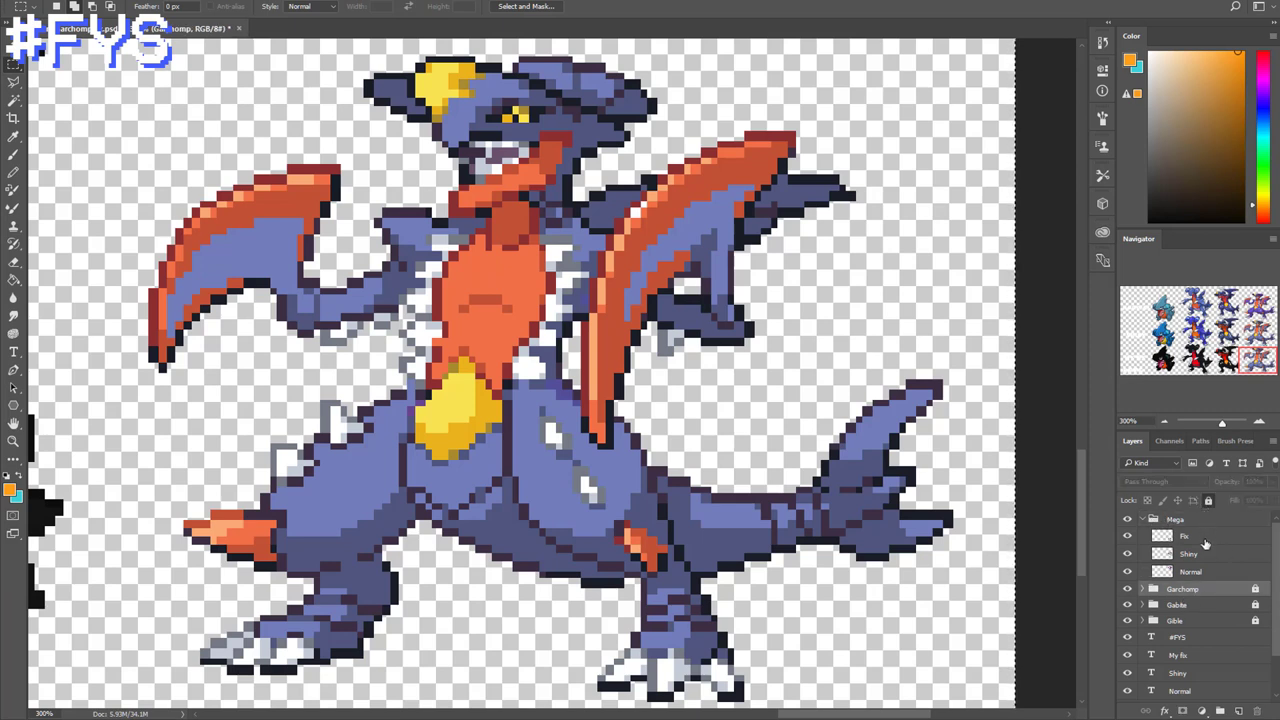
click(1205, 543)
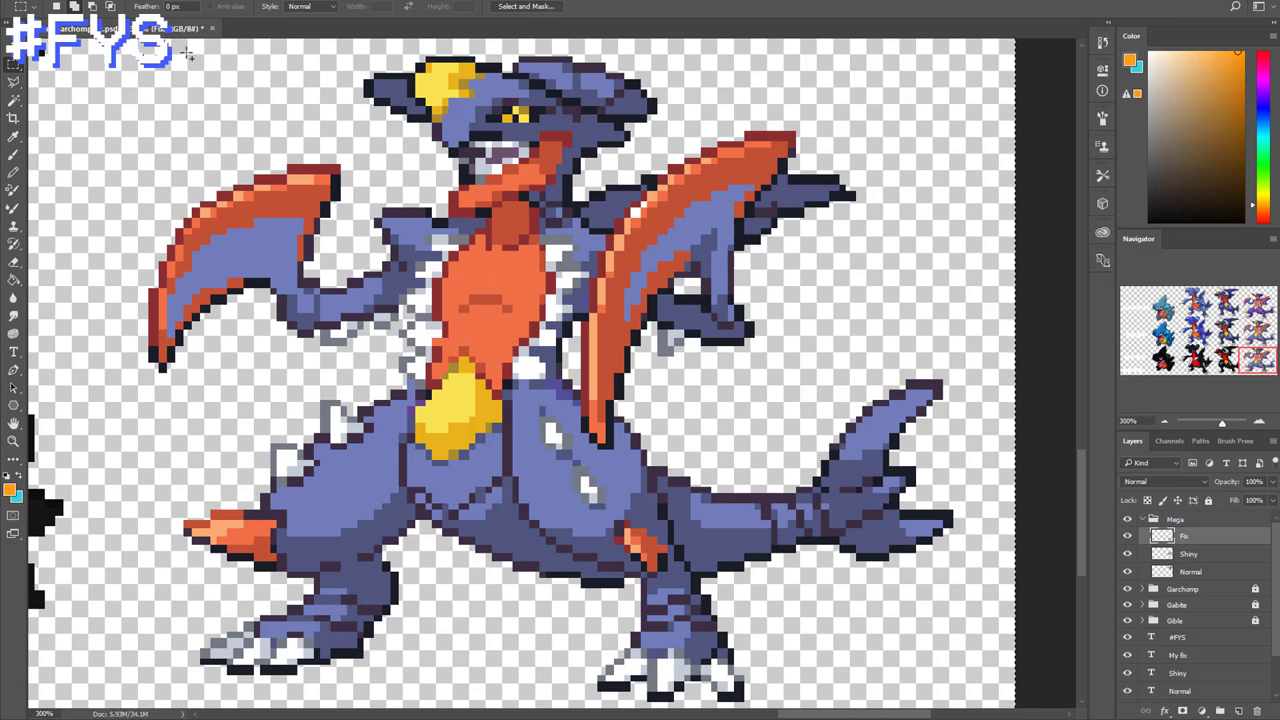
Select Mega Garchomp's blue and purple body shades using Color Range
key(w)
click(180, 1)
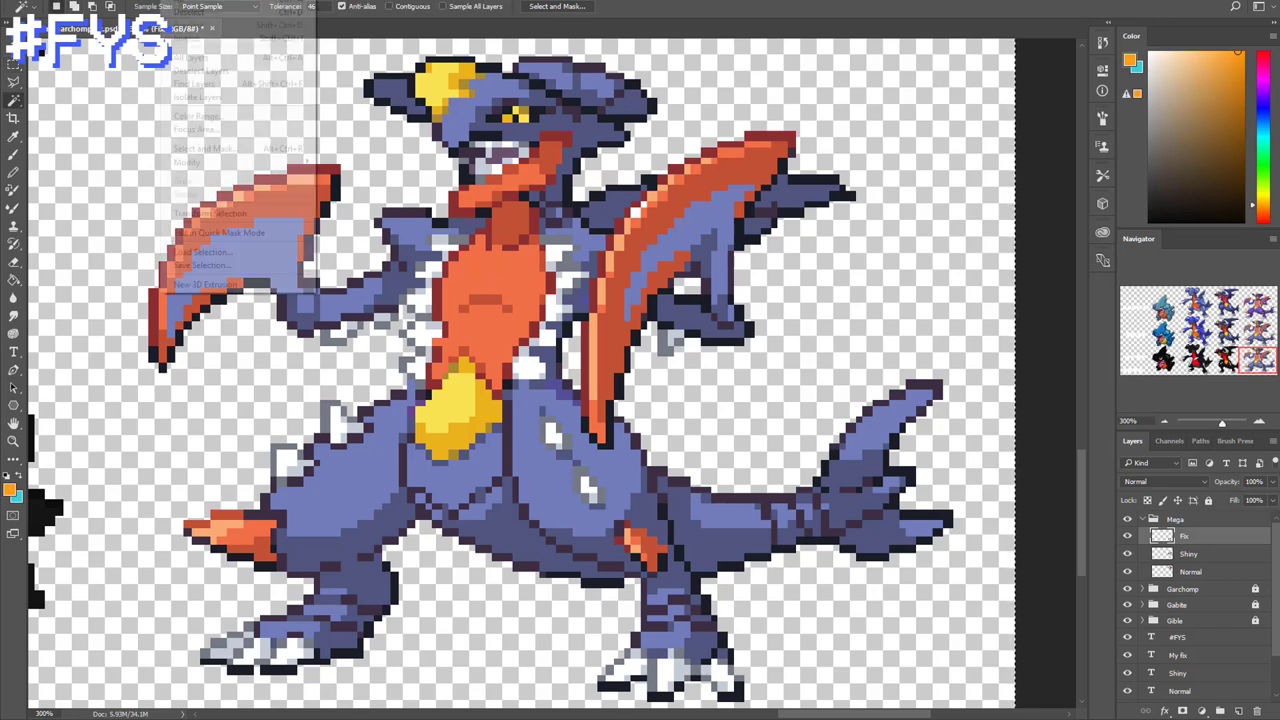
click(199, 114)
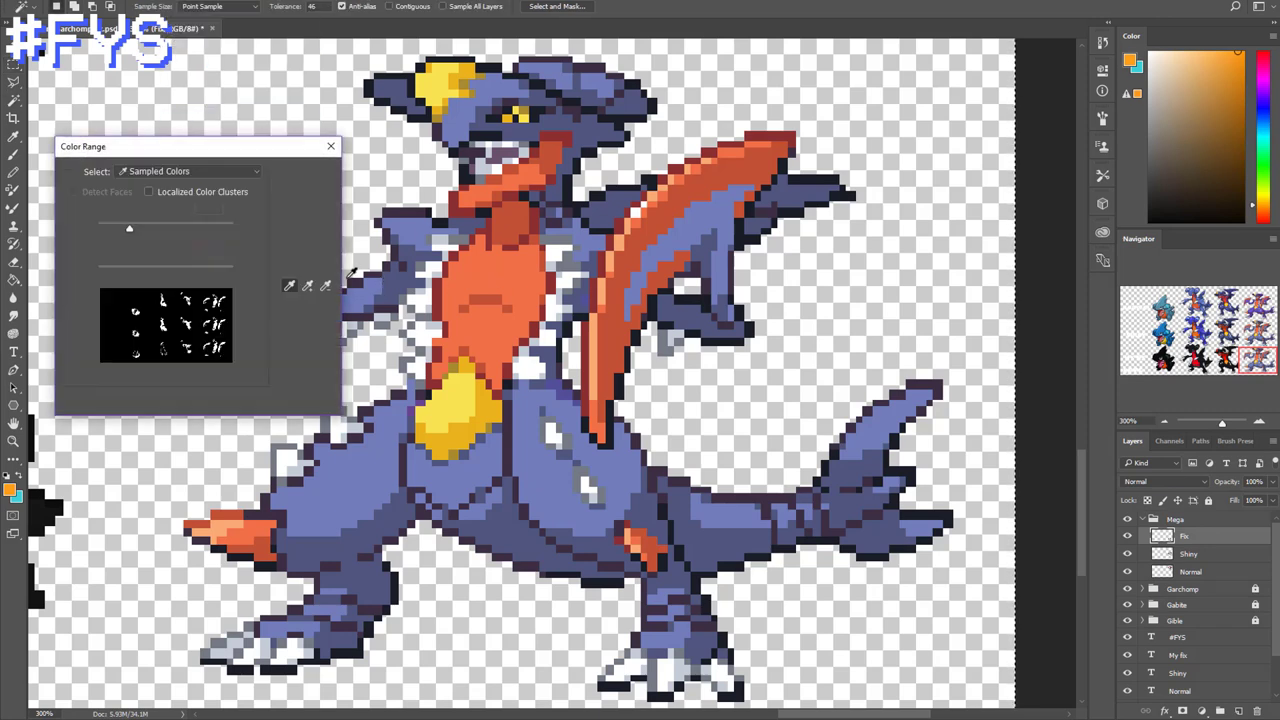
click(367, 302)
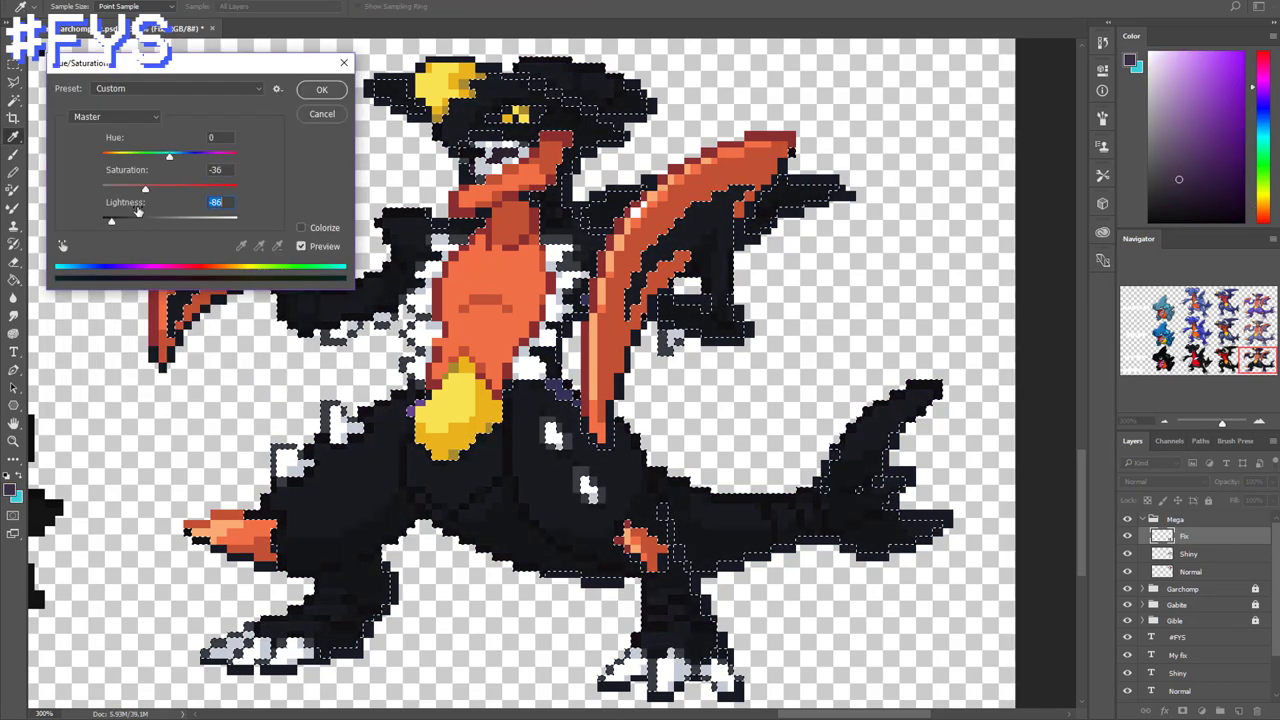
Turn Mega Garchomp's selected body near-black with Hue/Saturation at saturation -36 and lightness -86, and deselect it
click(322, 96)
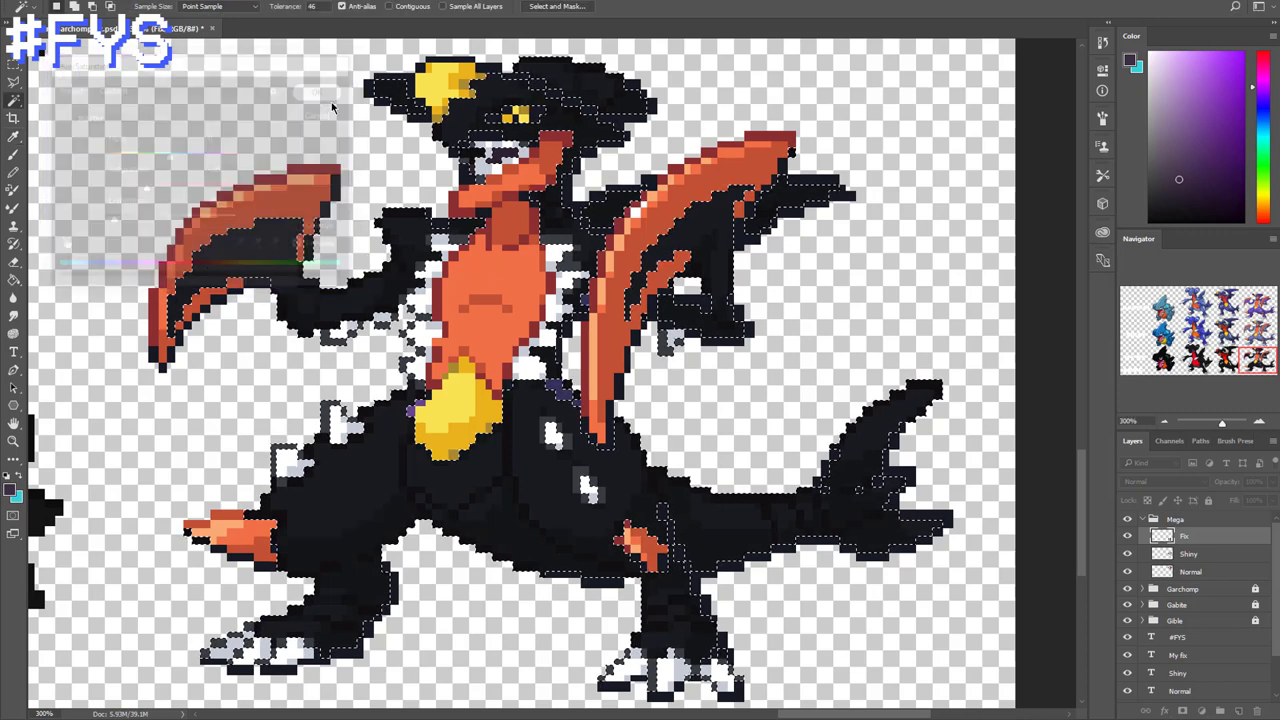
key(a)
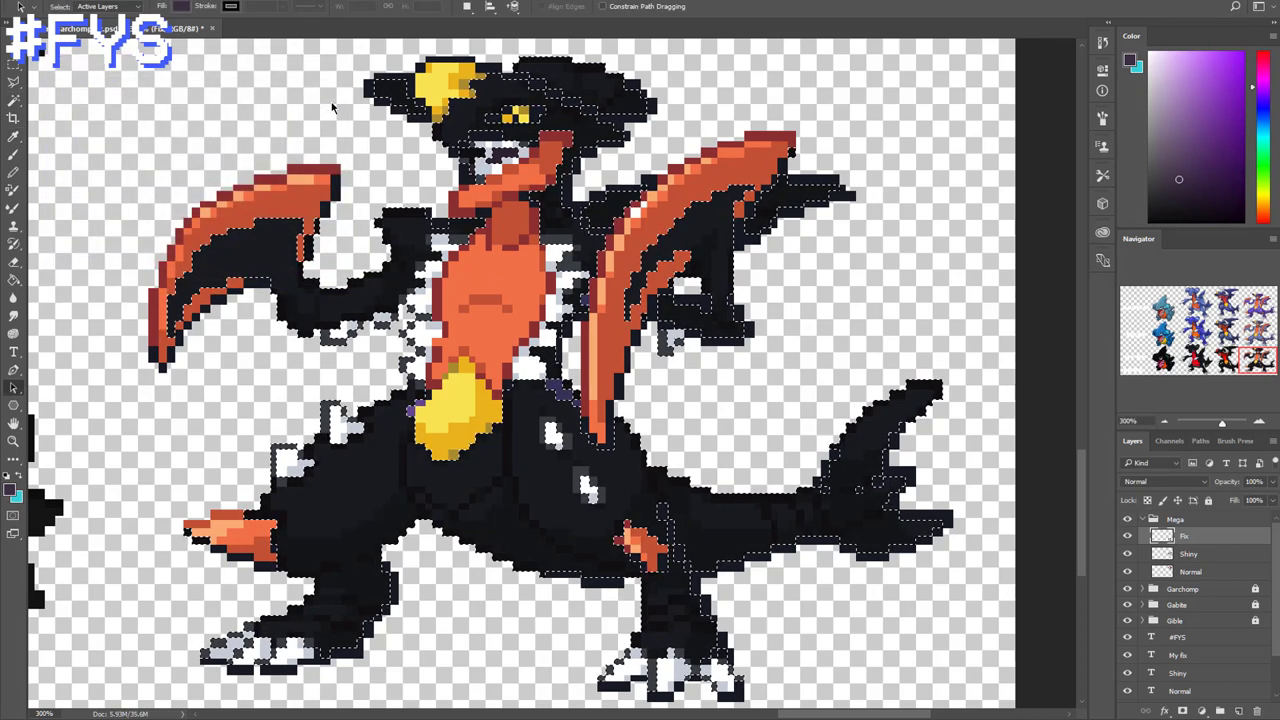
key(ctrl+d)
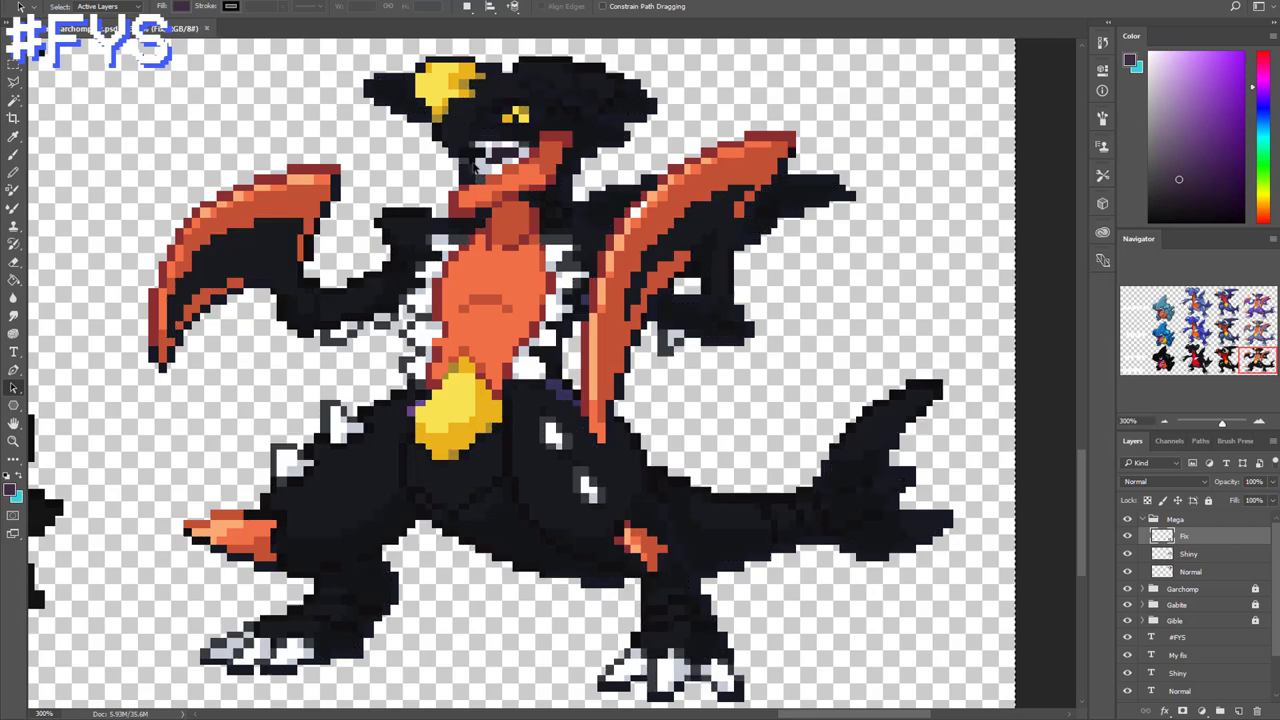
Select the leftover purple pixels around Mega Garchomp's hip with Color Range at fuzziness 47 and darken them to match the body
key(w)
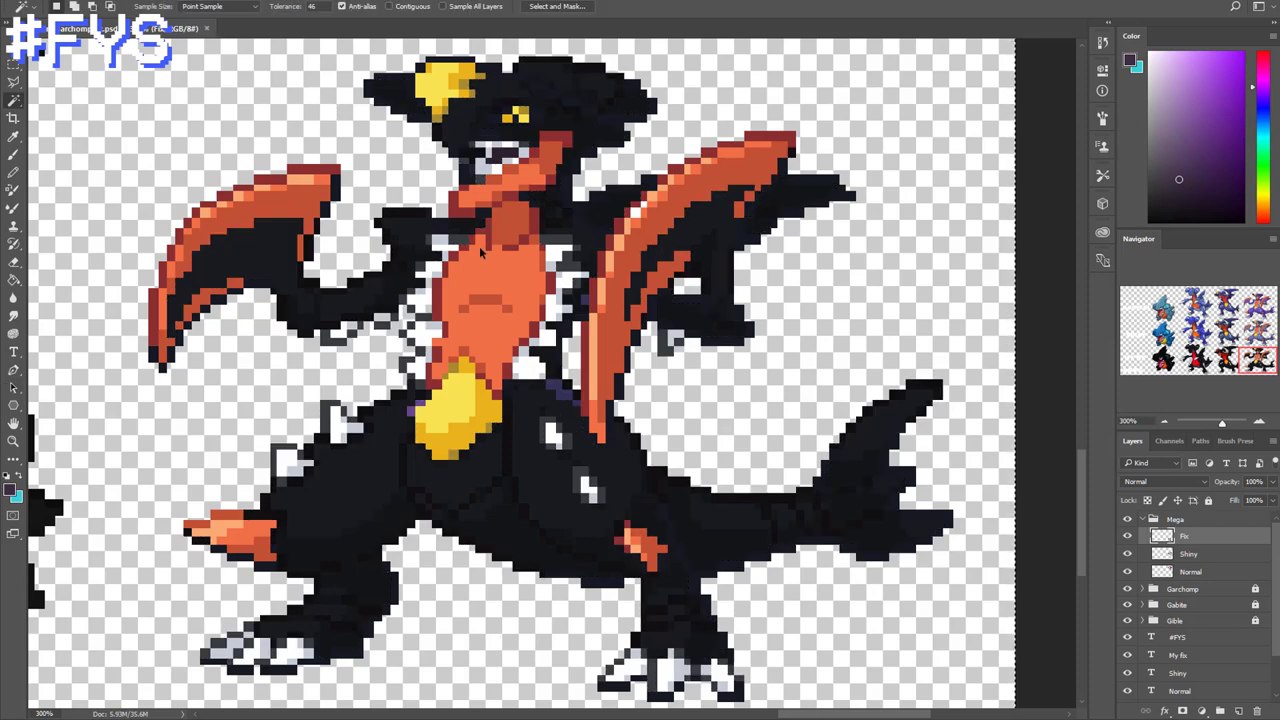
key(ctrl+plus)
scroll(480, 248, down, 2)
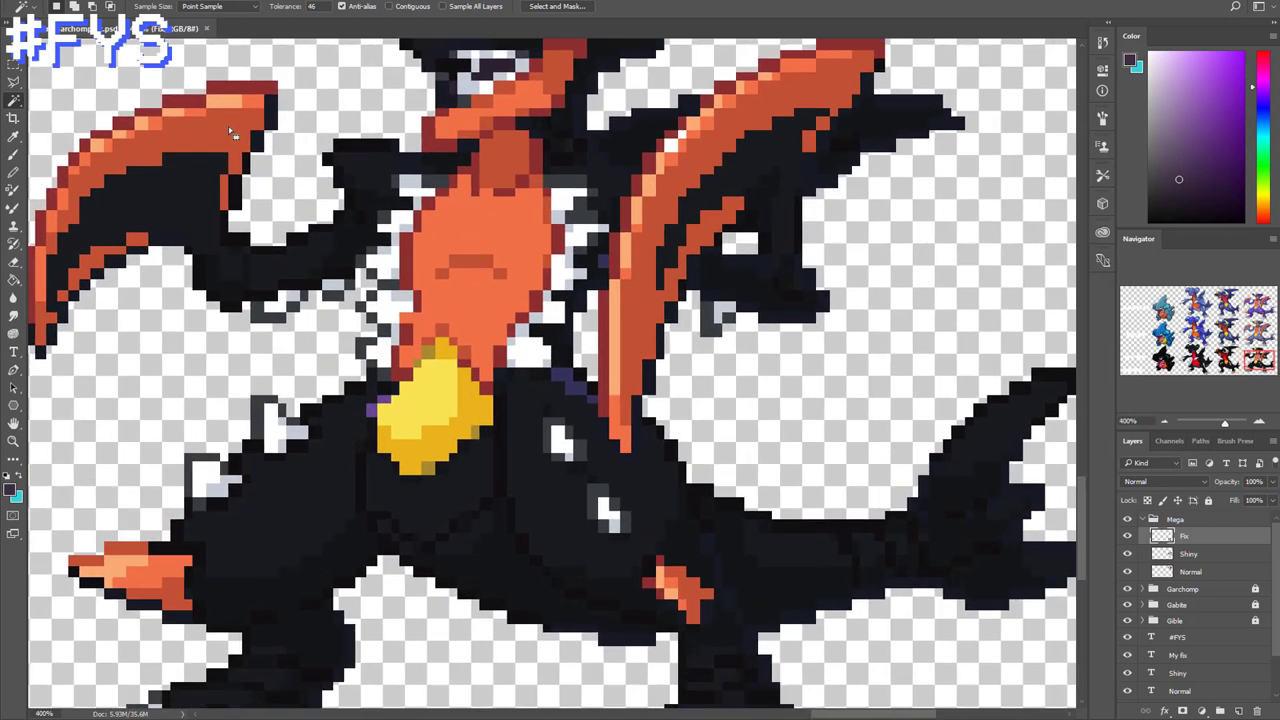
click(200, 8)
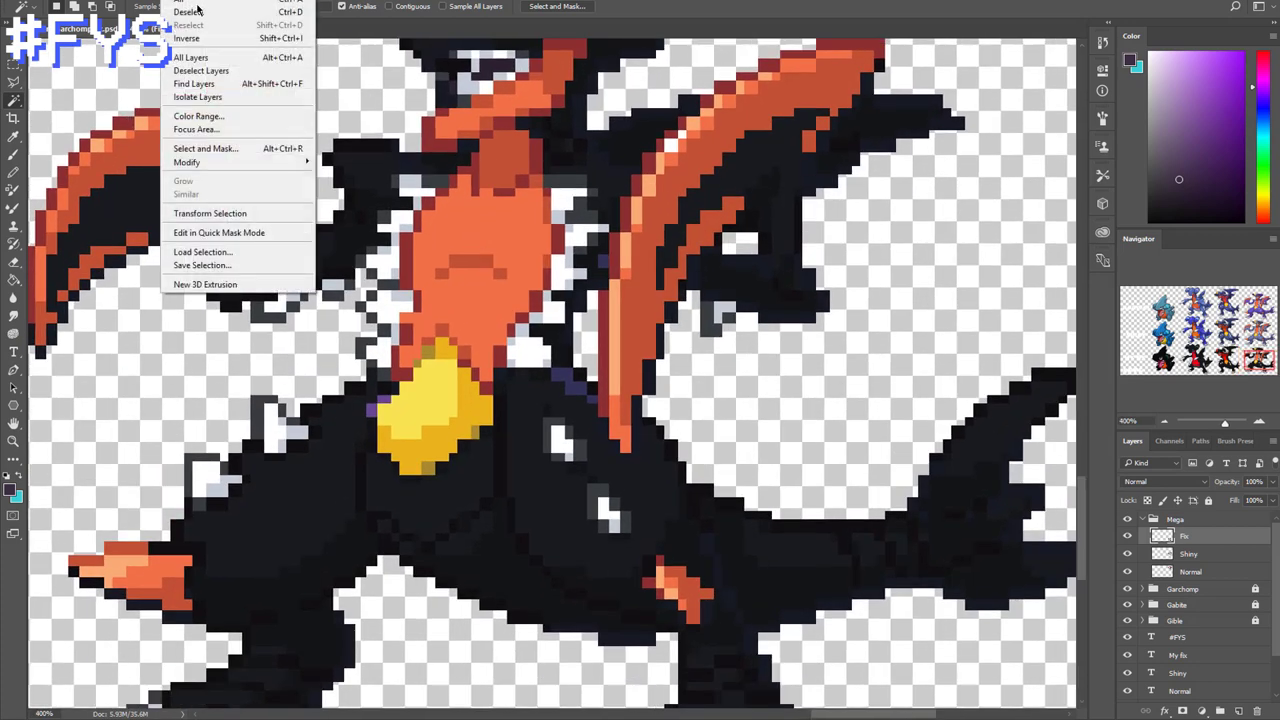
click(225, 119)
click(371, 399)
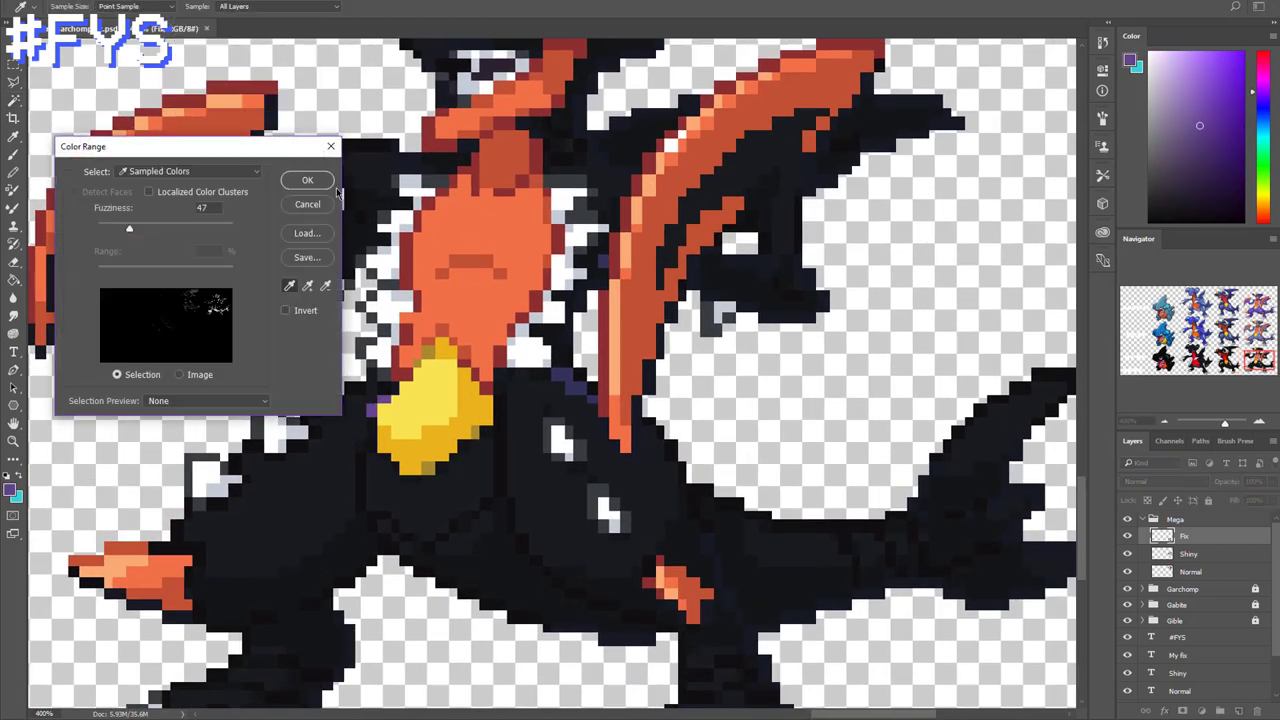
click(308, 181)
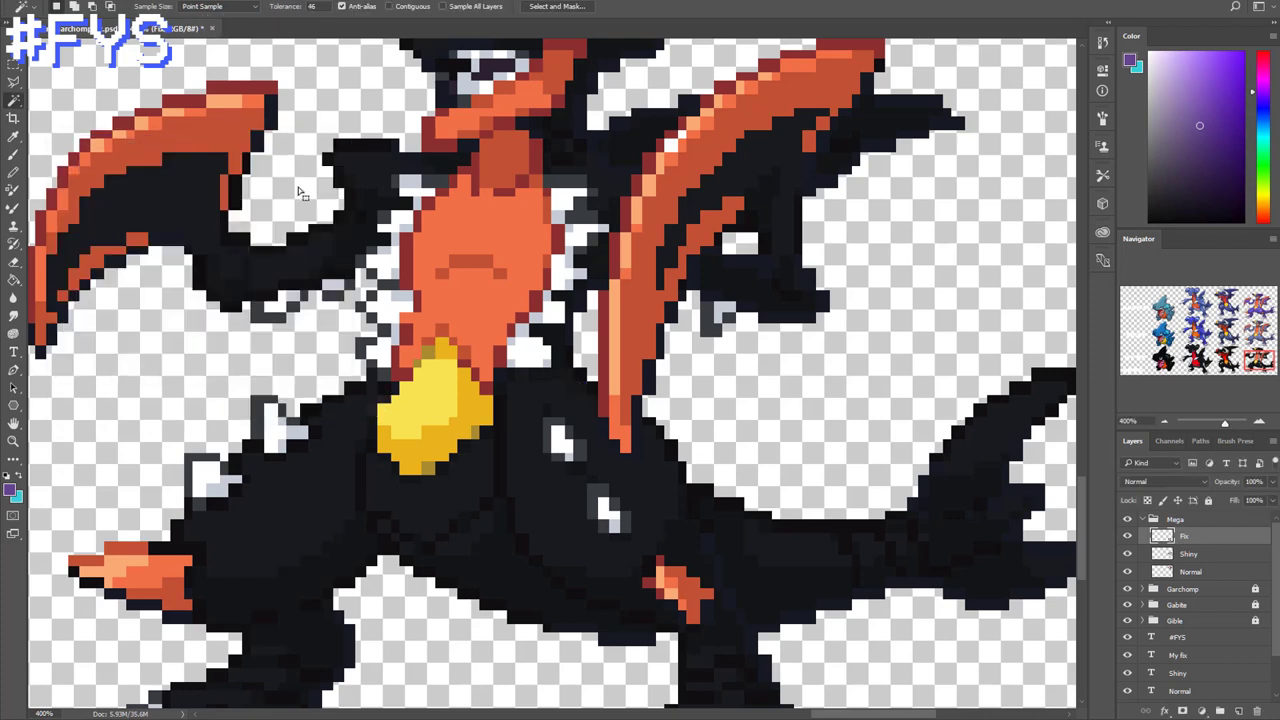
Start a Color Range selection at fuzziness 47 from Mega Garchomp's orange belly and add the shades of the yellow patch below it
scroll(298, 193, up, 3)
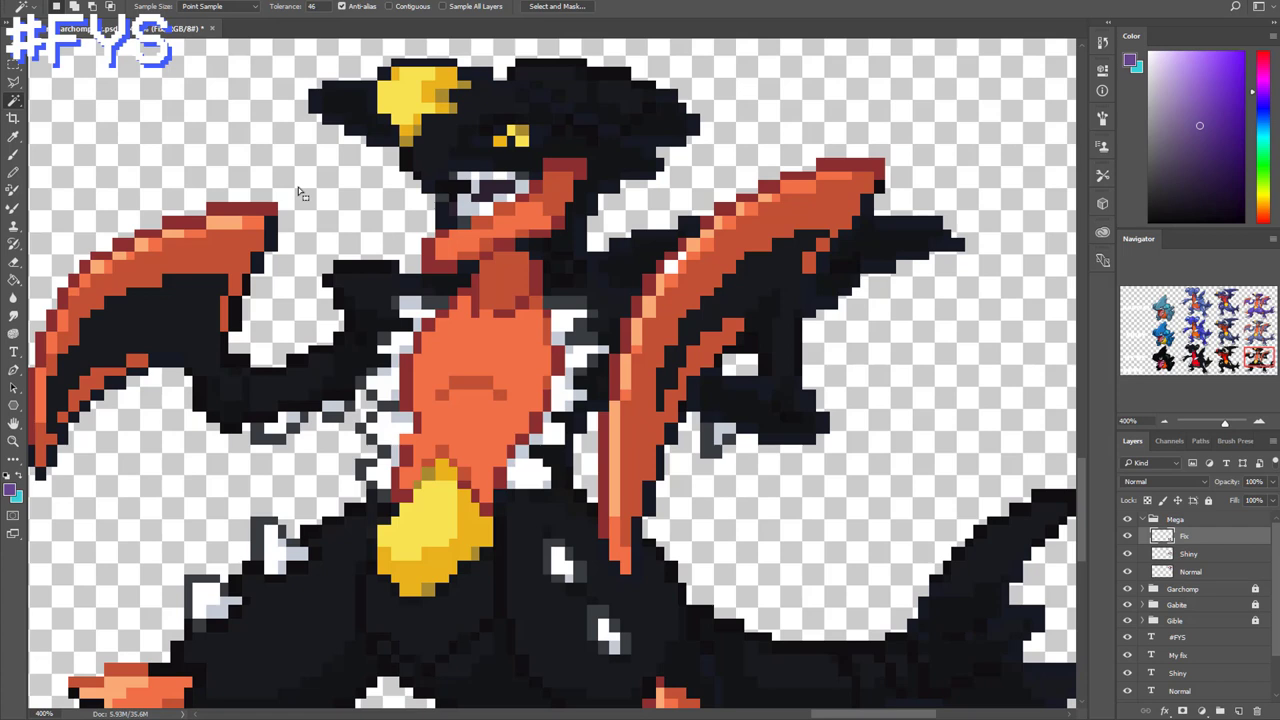
click(228, 0)
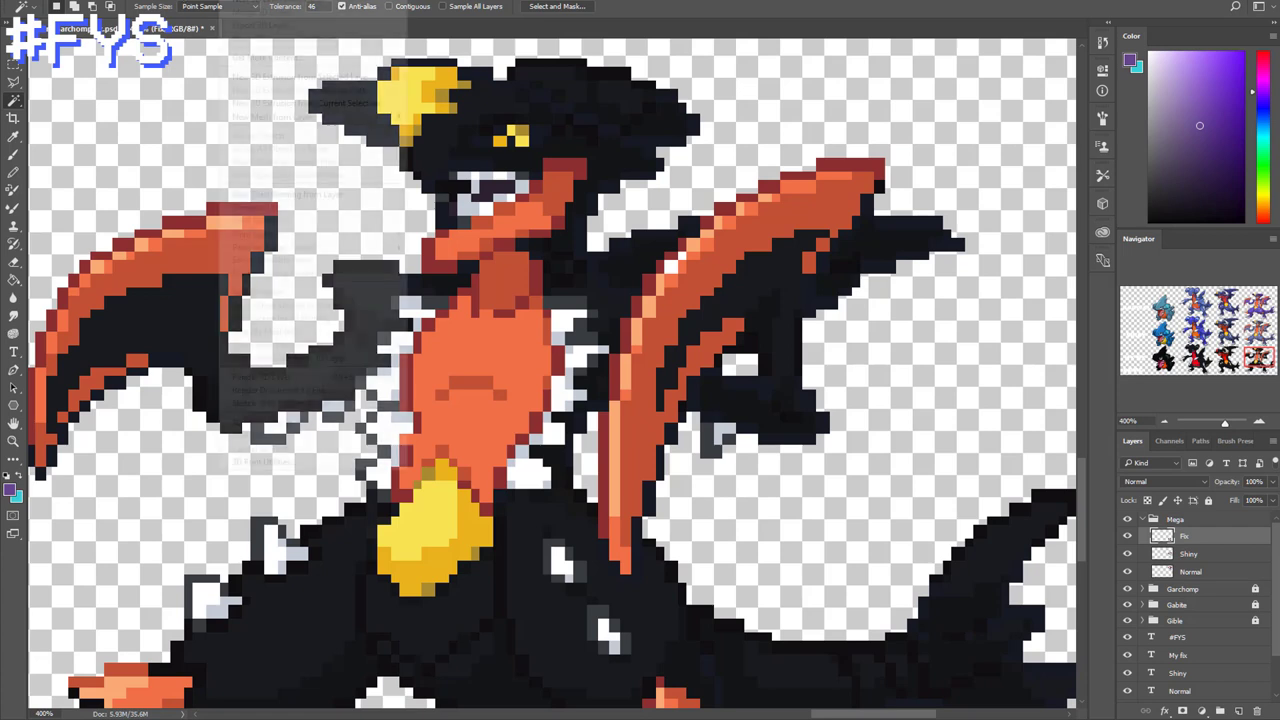
mouse_move(175, 0)
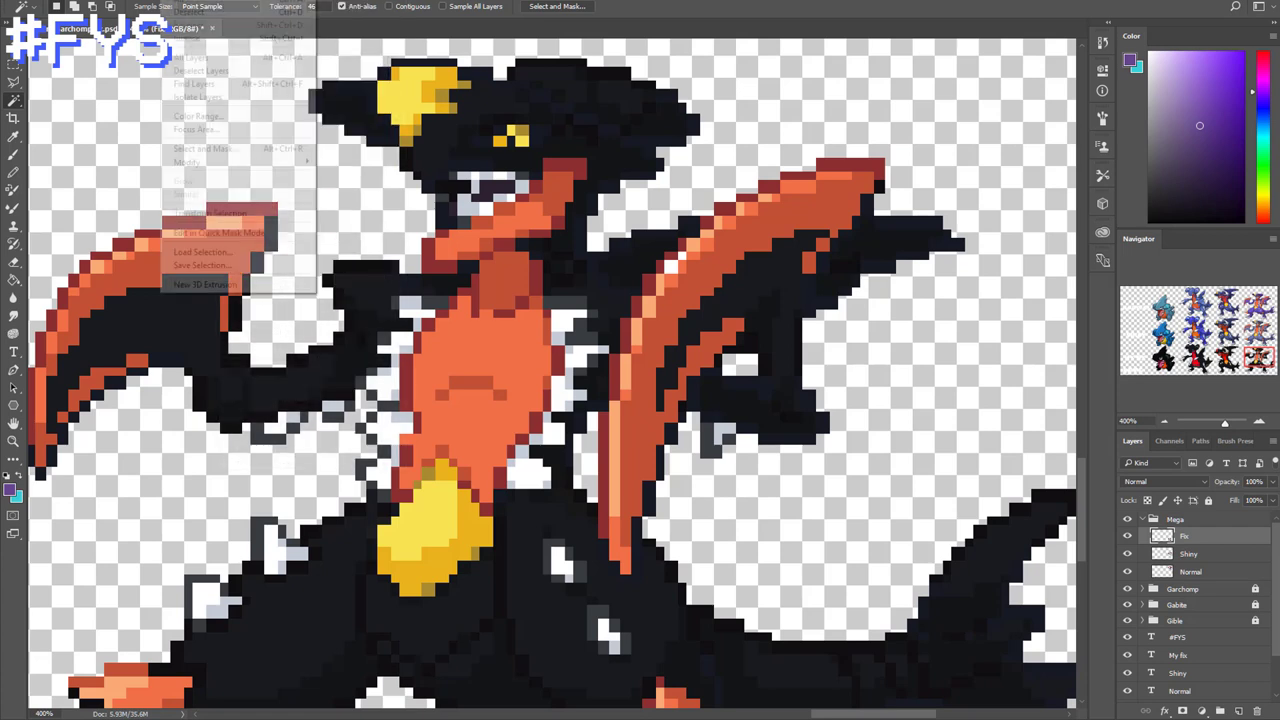
click(198, 116)
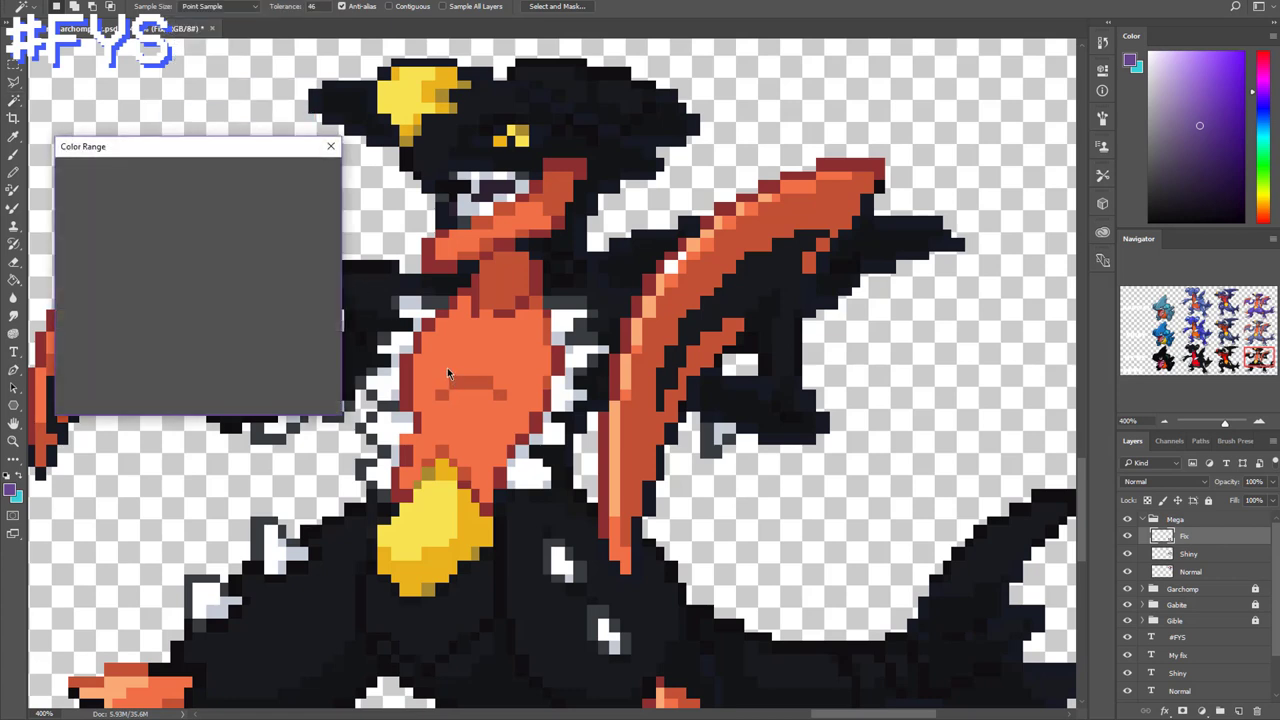
click(447, 367)
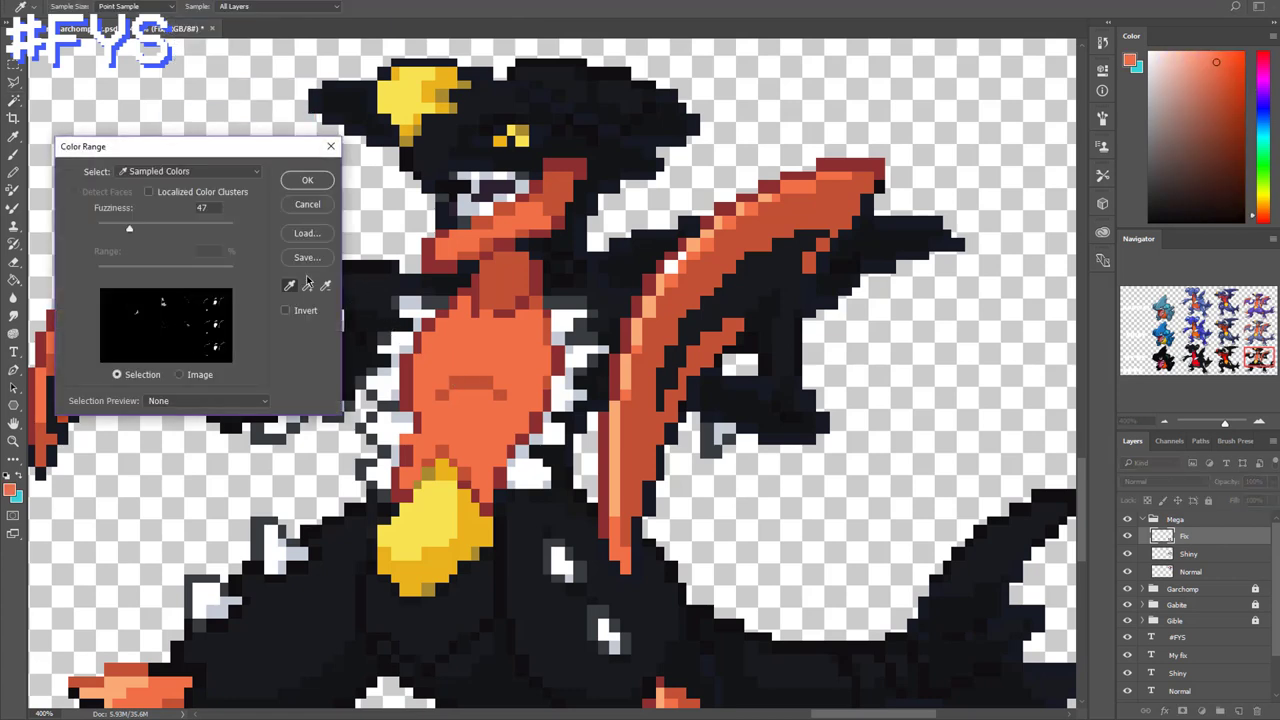
click(307, 286)
click(440, 510)
click(432, 450)
click(430, 470)
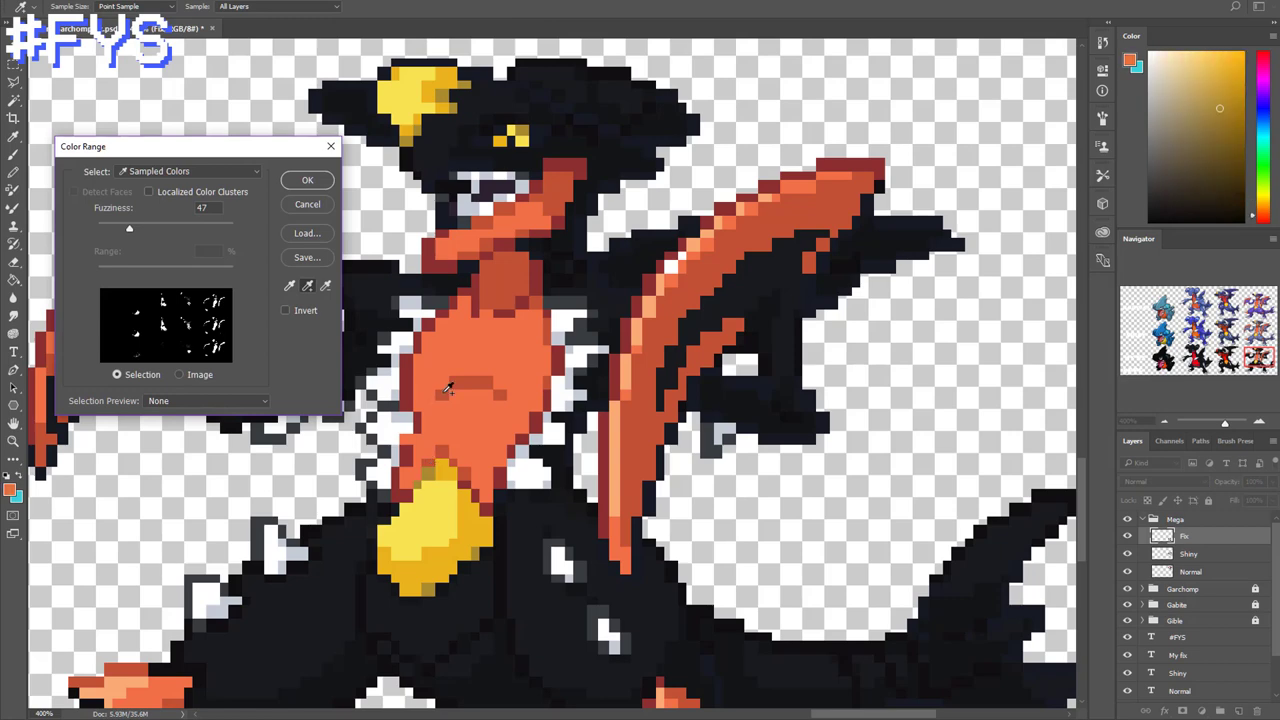
Add the orange and yellow shades of the belly mark, jaw, head crest, wing blades and leg spike to the selection and apply it
click(470, 385)
click(430, 258)
click(409, 101)
click(408, 142)
click(817, 206)
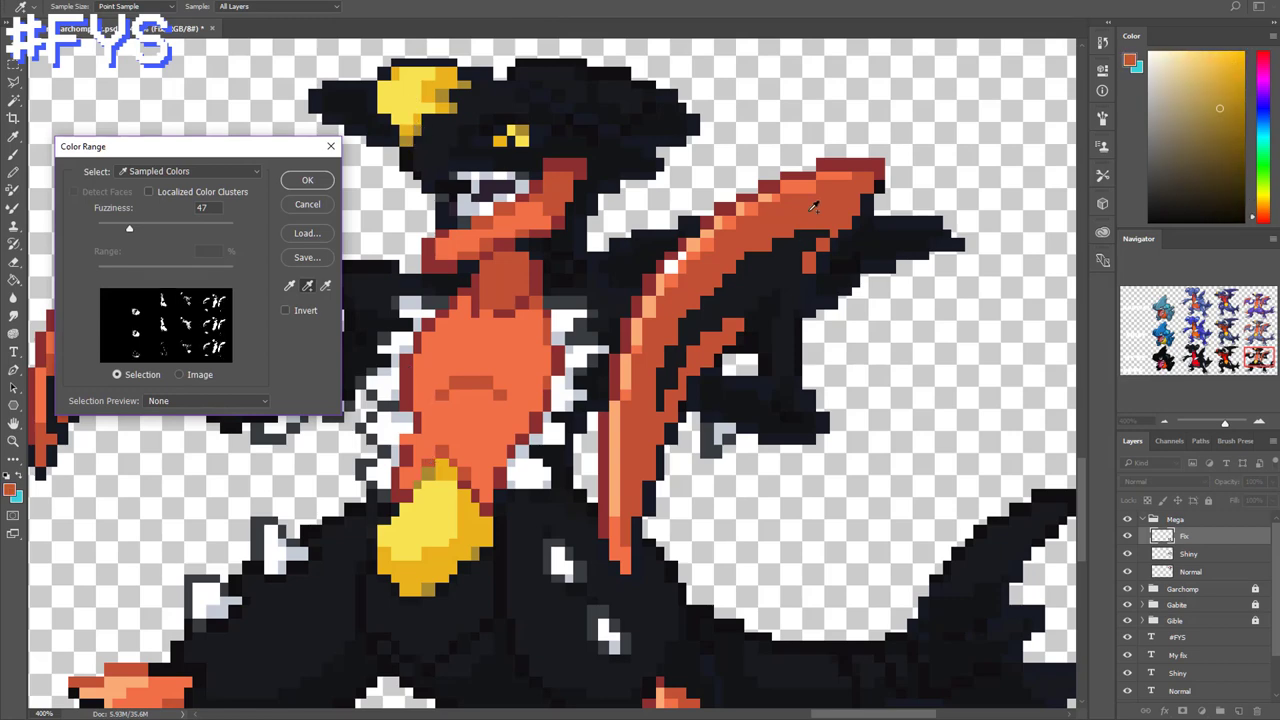
click(770, 200)
scroll(755, 225, down, 3)
click(139, 468)
click(150, 495)
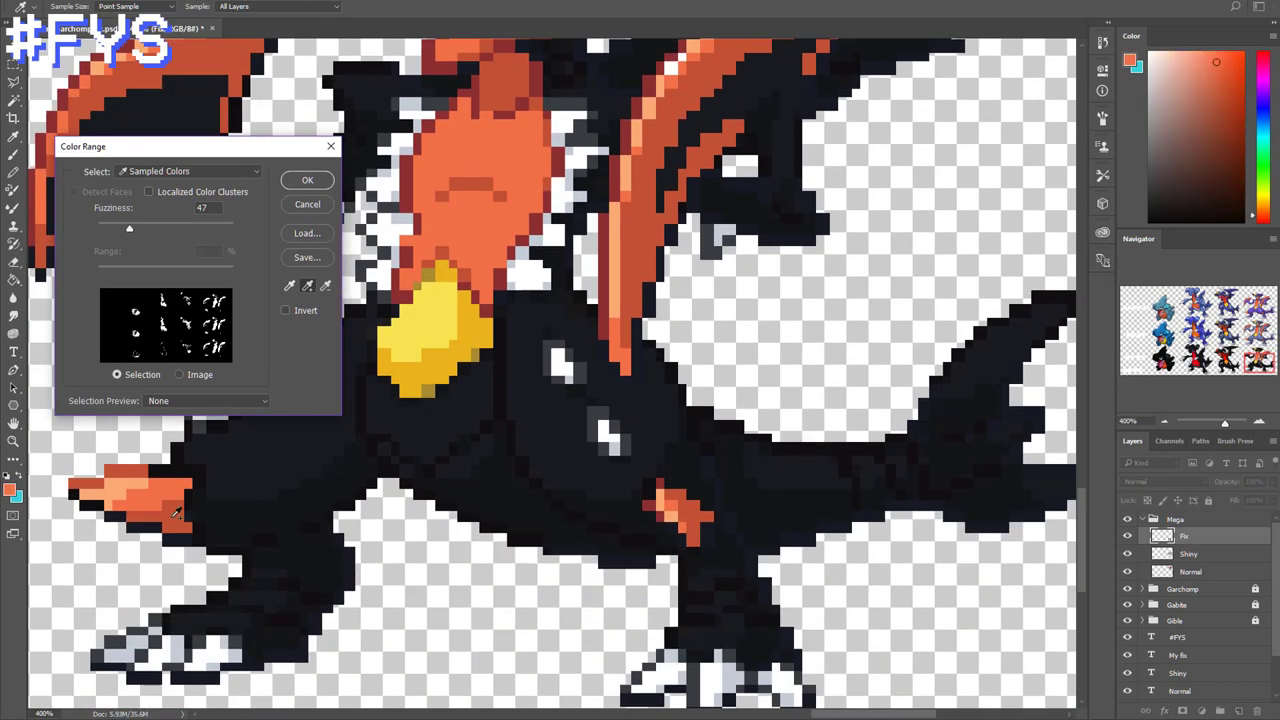
click(175, 518)
click(307, 180)
Turn the selected markings vivid red and orange with Hue/Saturation at saturation +100 and a slight negative hue shift, and deselect them
key(ctrl+u)
drag(169, 188, 299, 200)
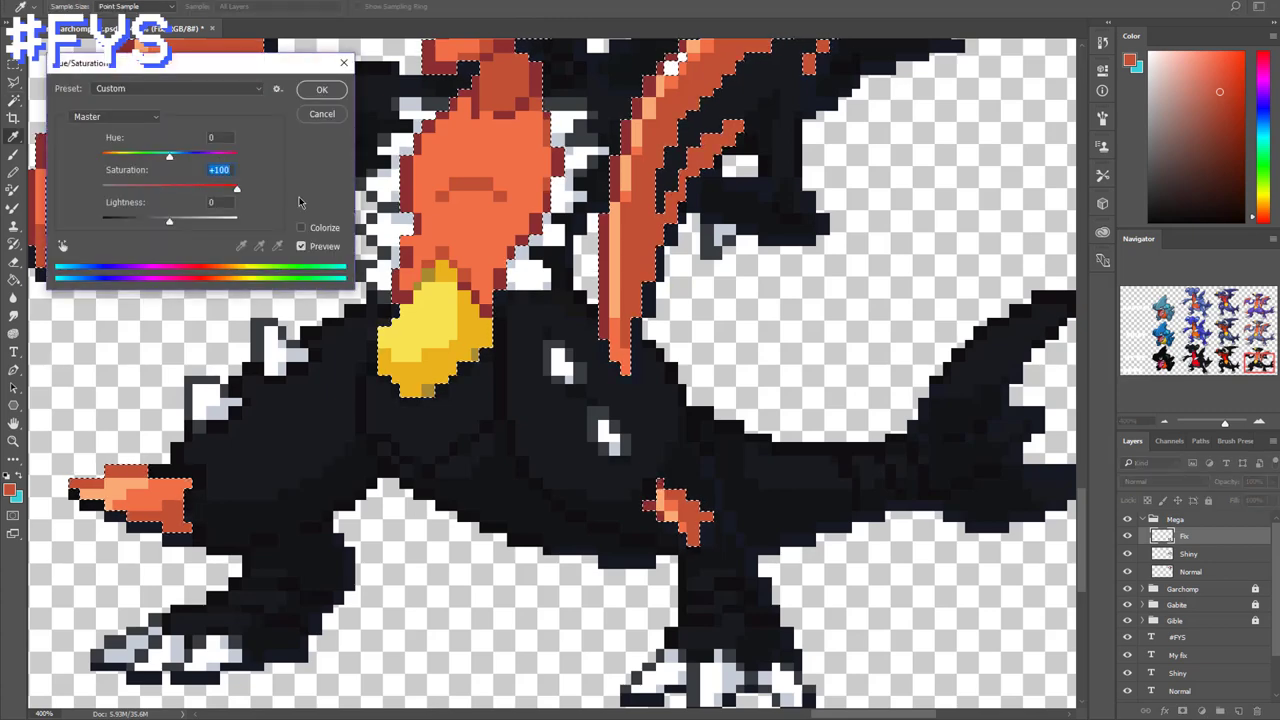
drag(169, 157, 163, 160)
click(322, 89)
scroll(507, 370, up, 6)
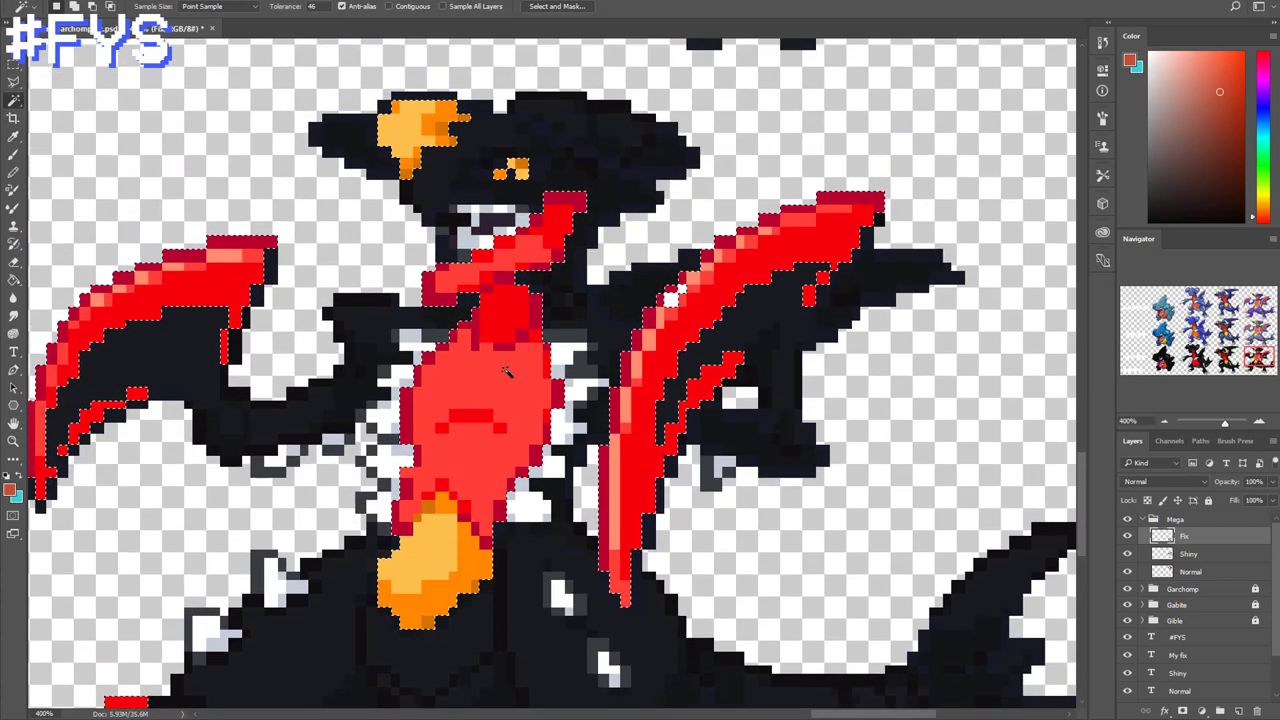
key(w)
key(ctrl+d)
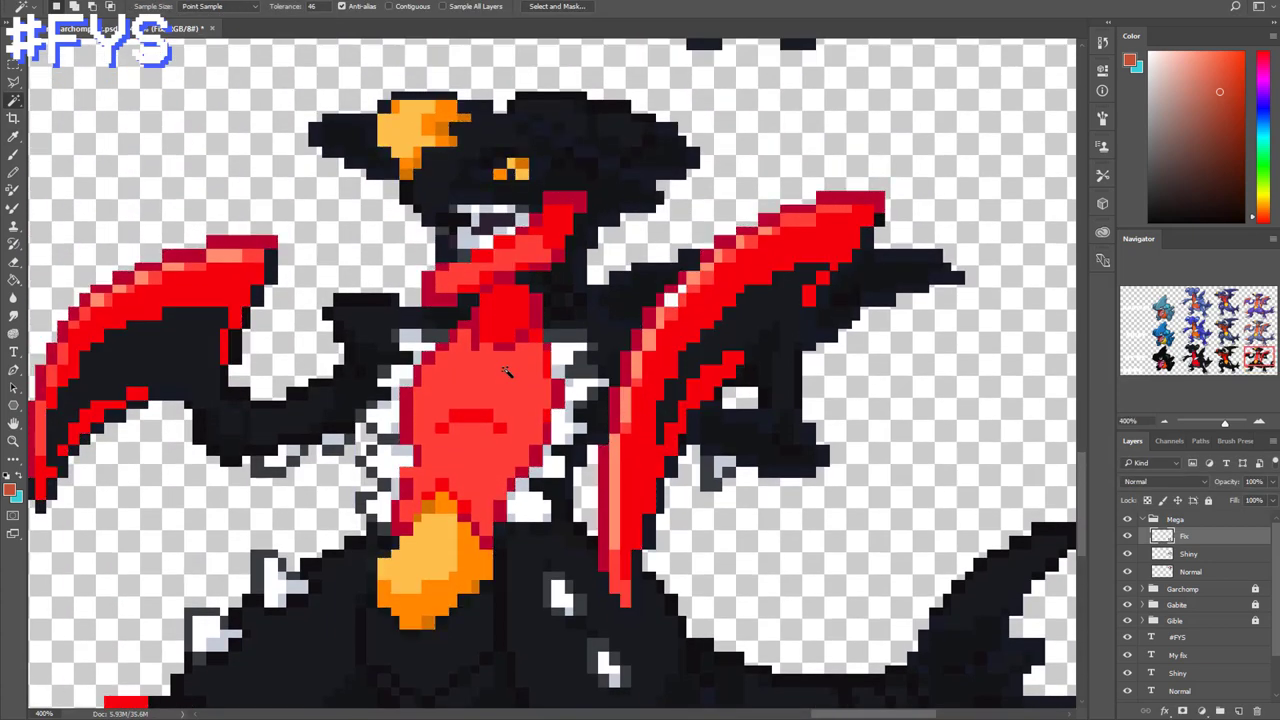
Select Mega Garchomp's yellow-orange patches and shift them to red-orange using hue -22 and saturation +100, then deselect them
scroll(508, 376, down, 1)
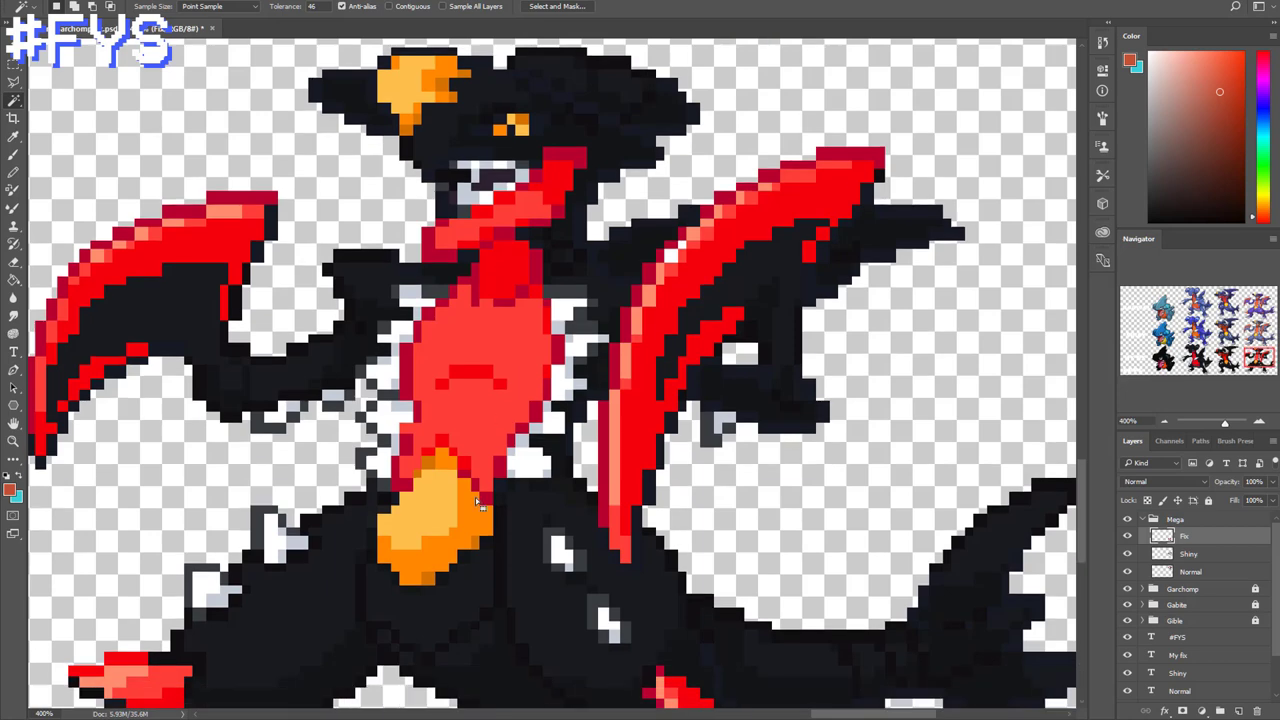
key(ctrl+plus)
scroll(476, 498, down, 1)
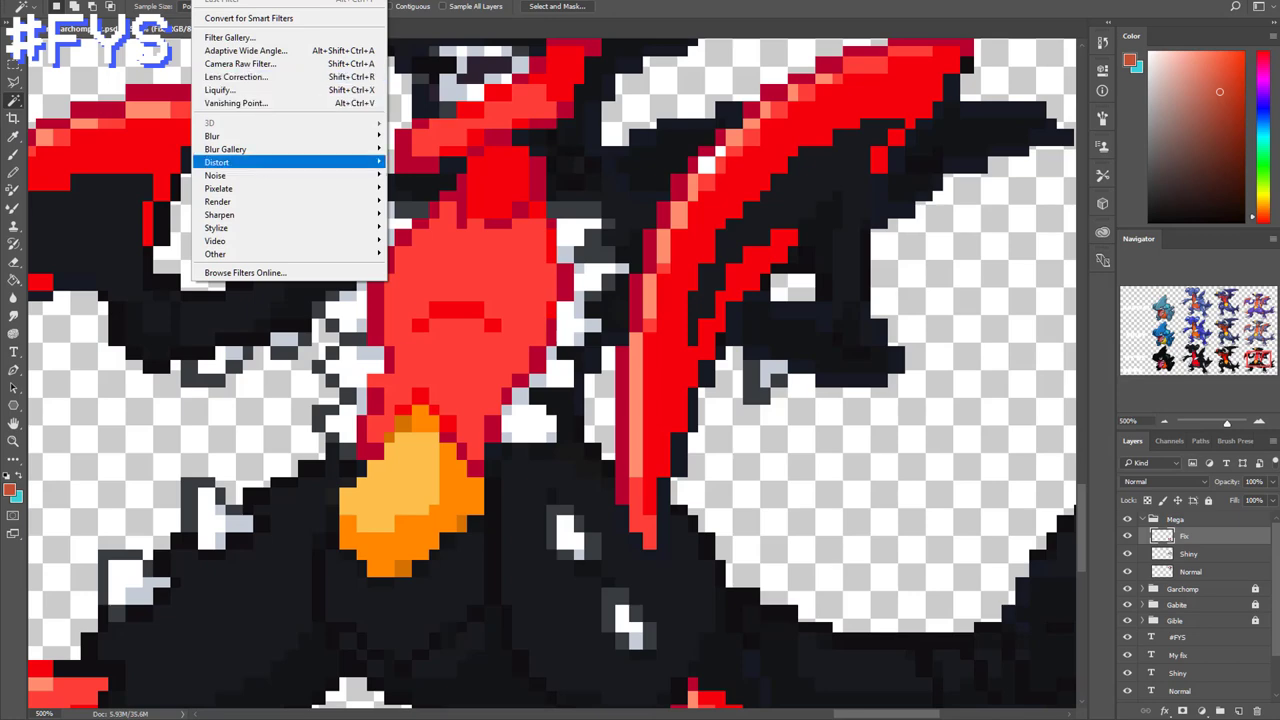
mouse_move(176, 2)
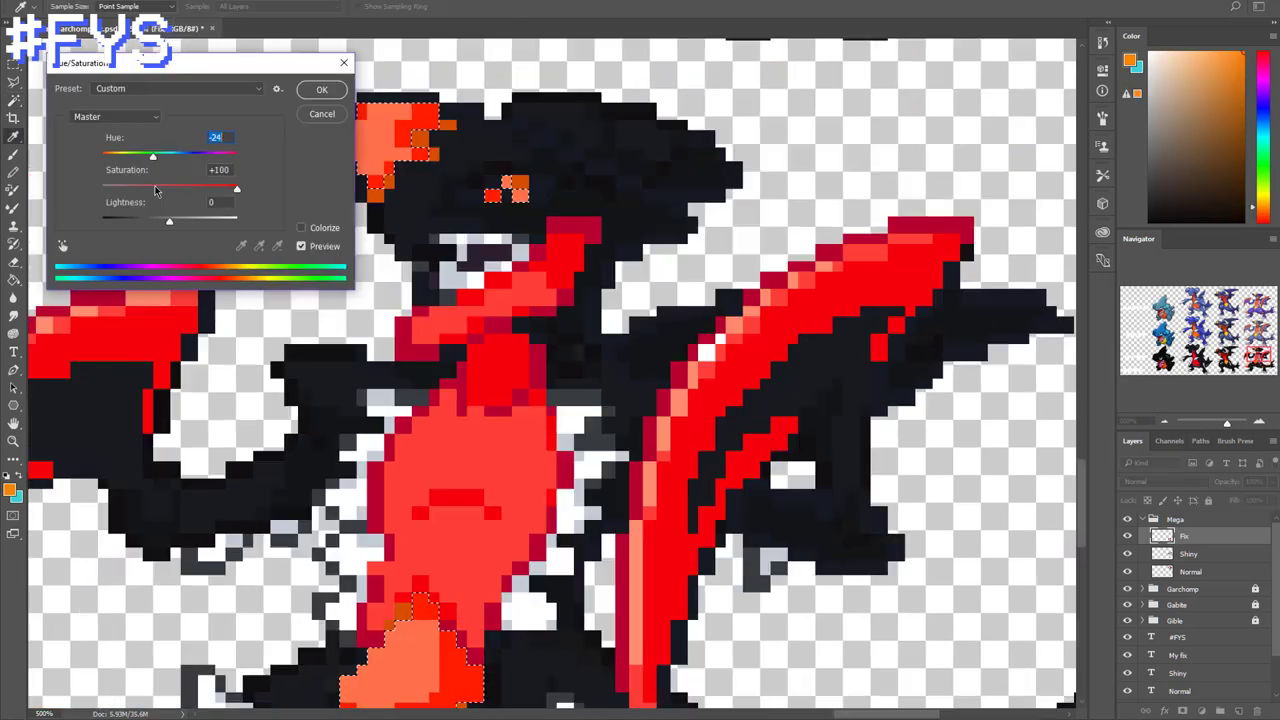
click(326, 88)
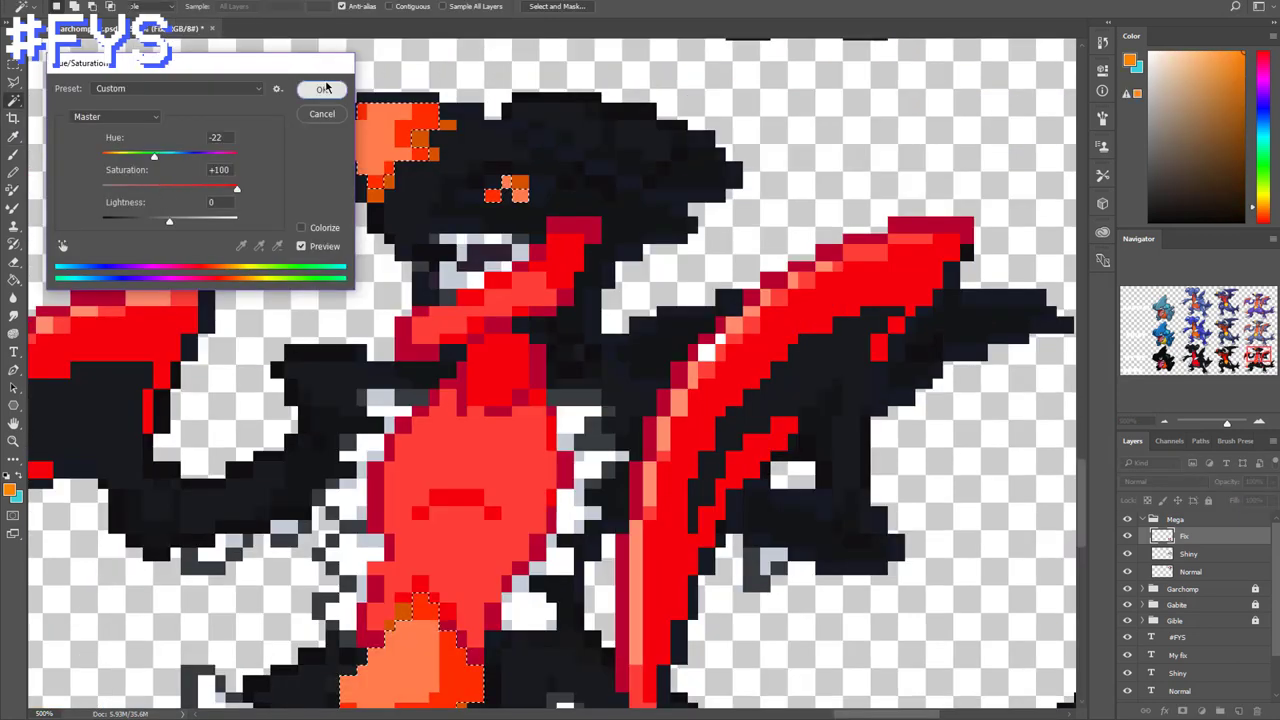
key(ctrl+d)
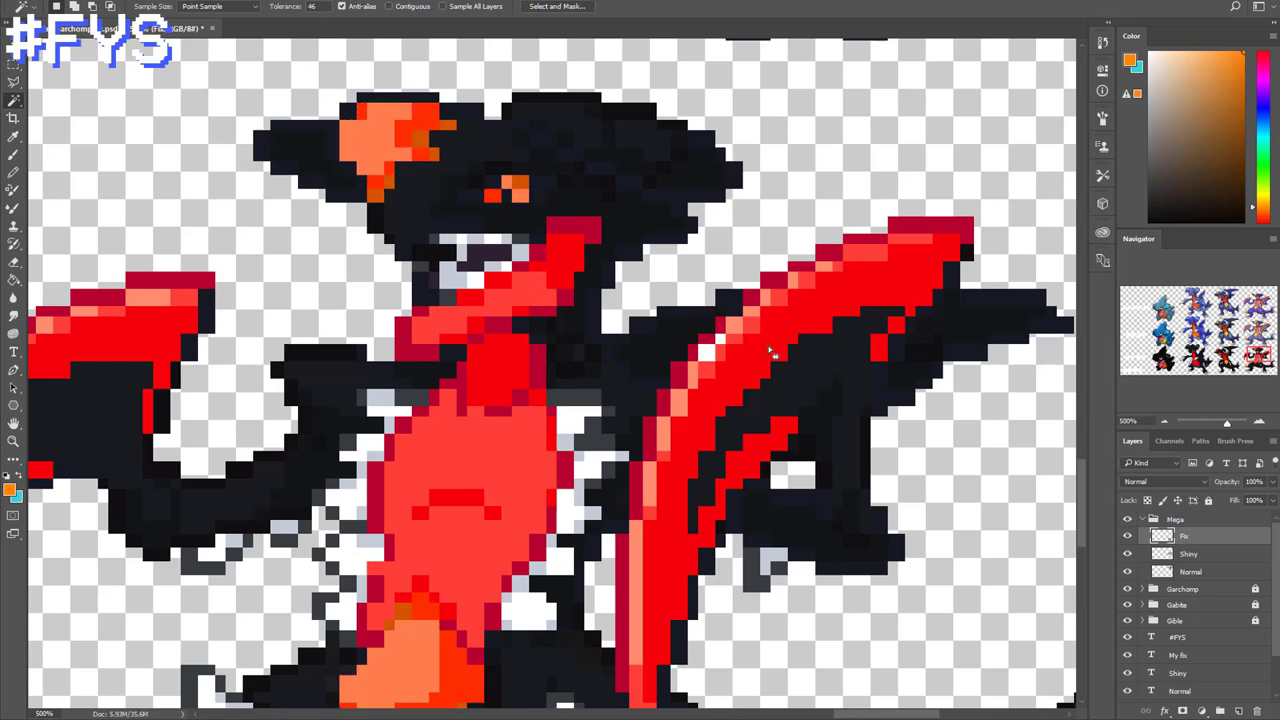
Select the orange pixels of Mega Garchomp's eye with combined rectangular marquees
scroll(764, 326, up, 5)
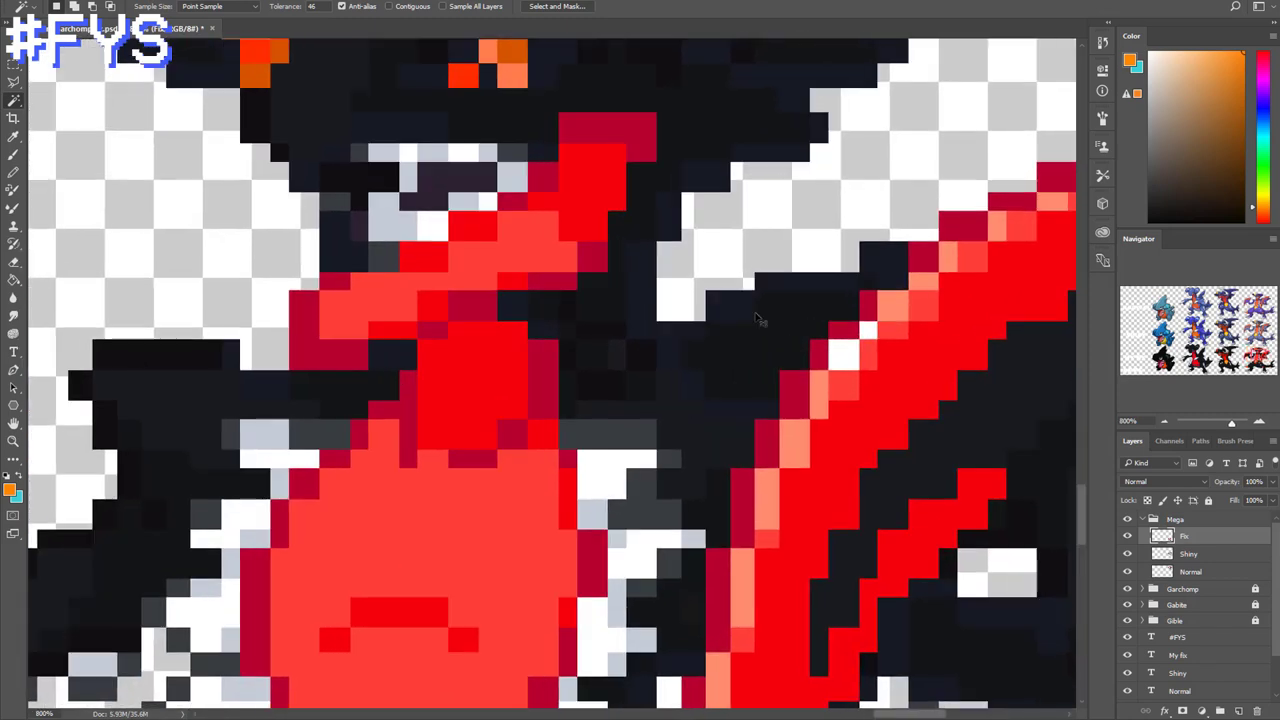
scroll(757, 318, up, 4)
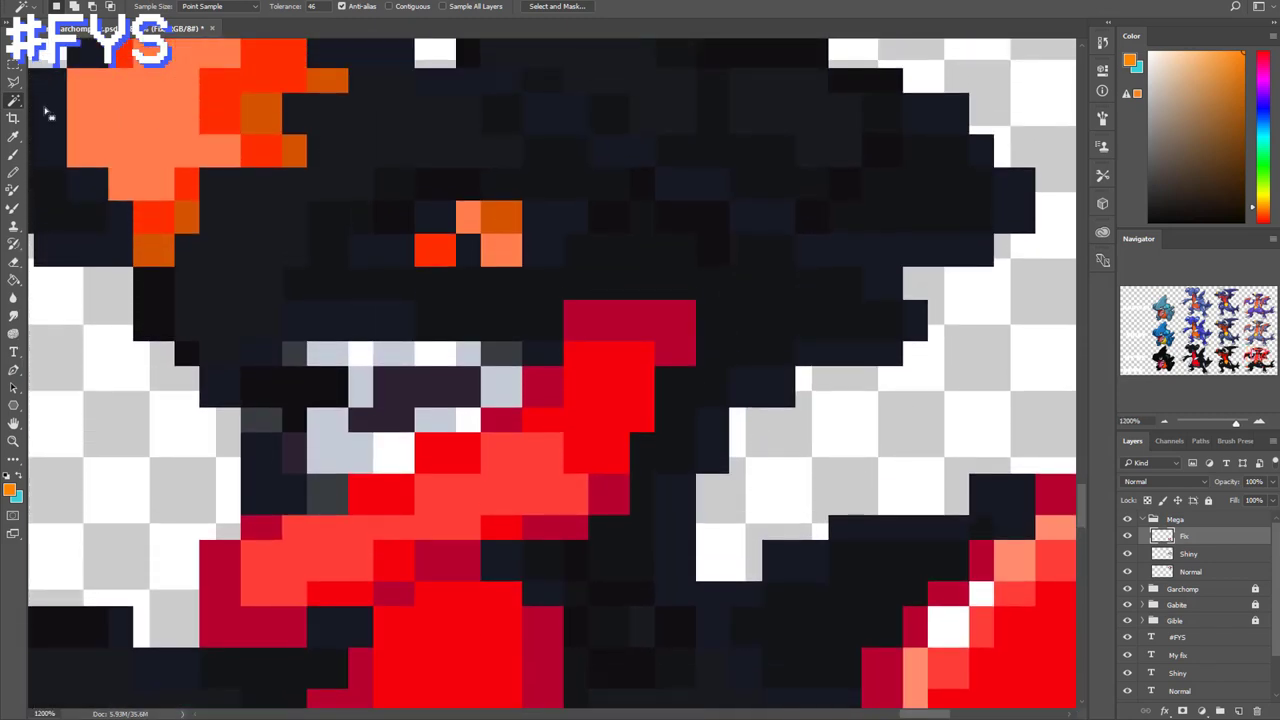
key(m)
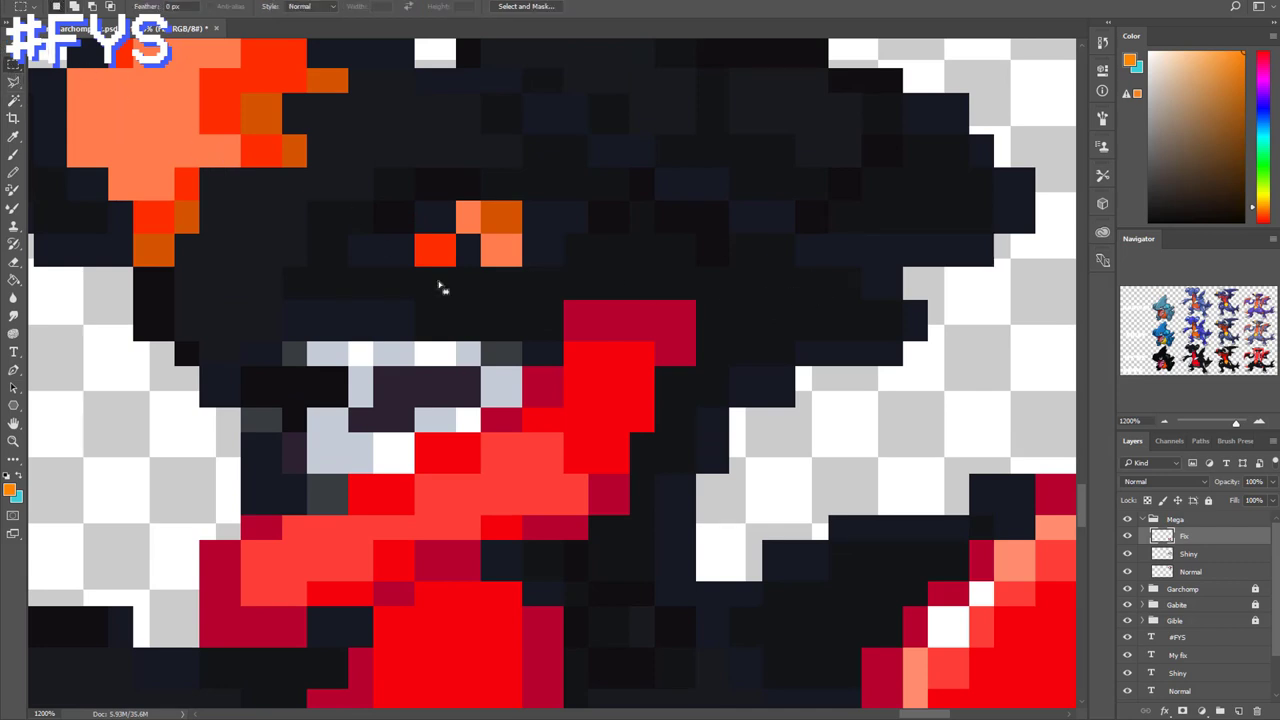
drag(455, 264, 416, 235)
drag(481, 201, 521, 265)
drag(457, 201, 494, 229)
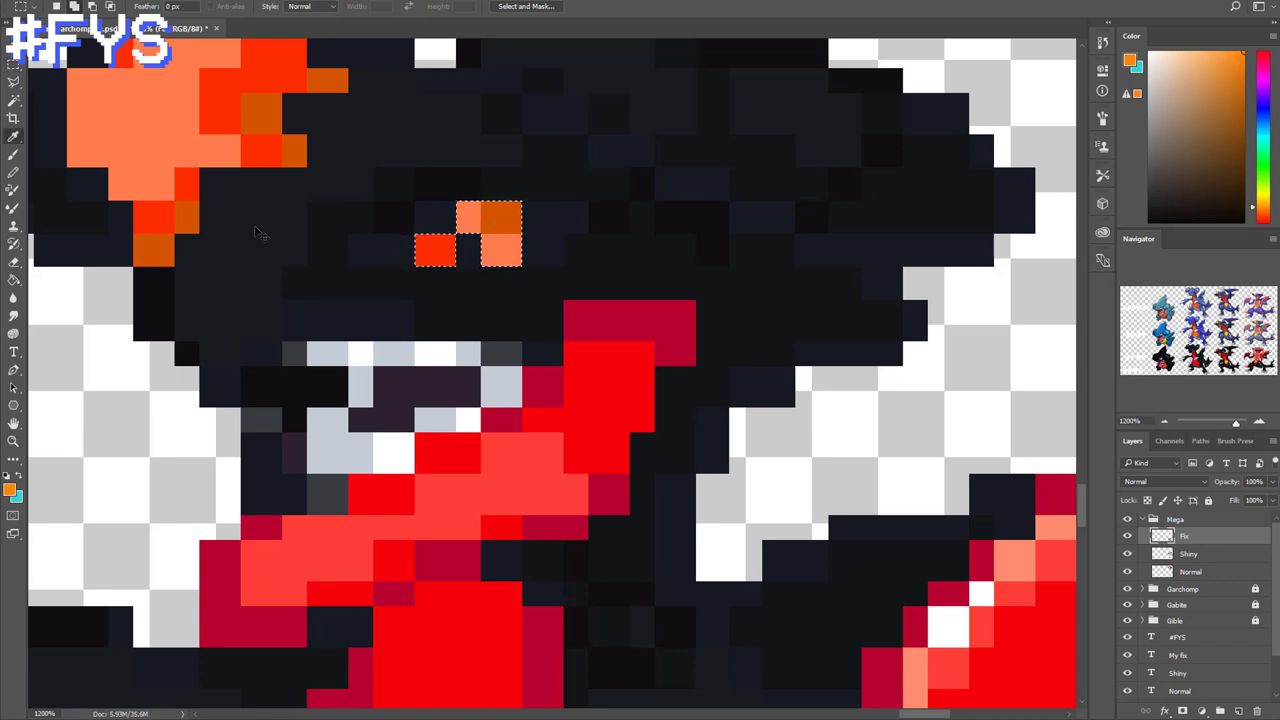
Recolor the selected eye pixels blue with Hue/Saturation at hue -150 and saturation +100
key(ctrl+u)
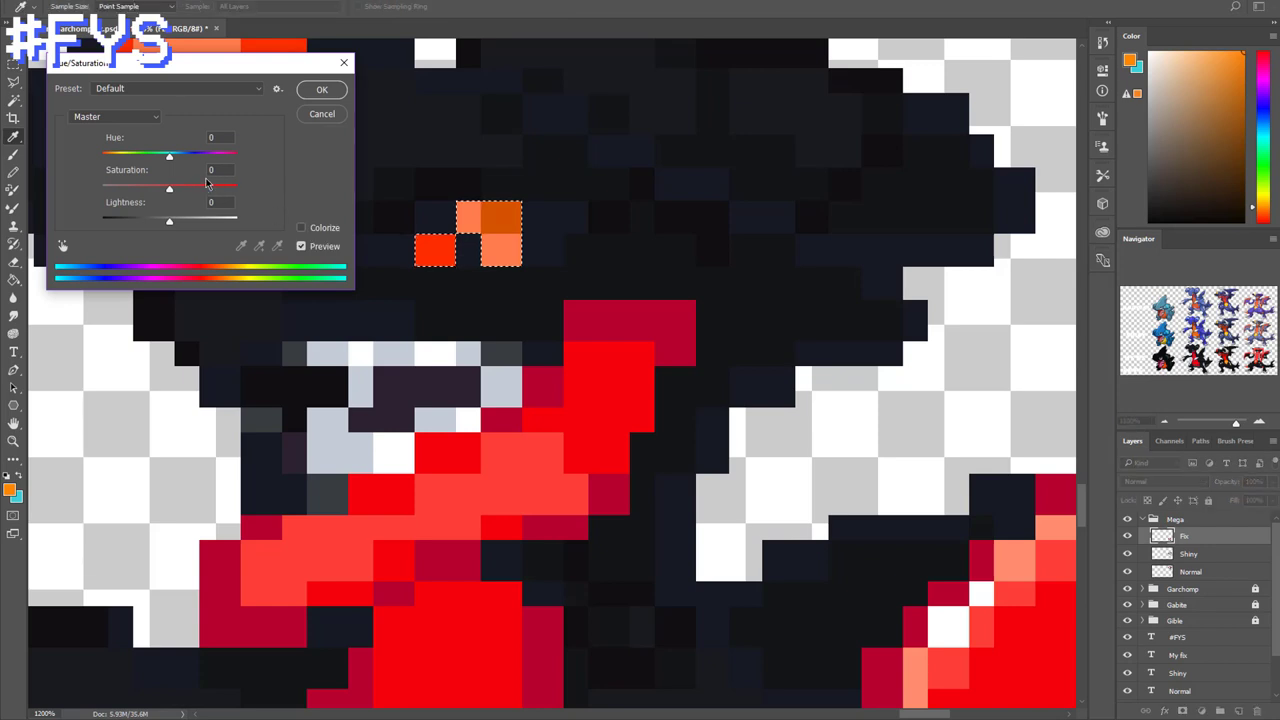
drag(190, 195, 222, 191)
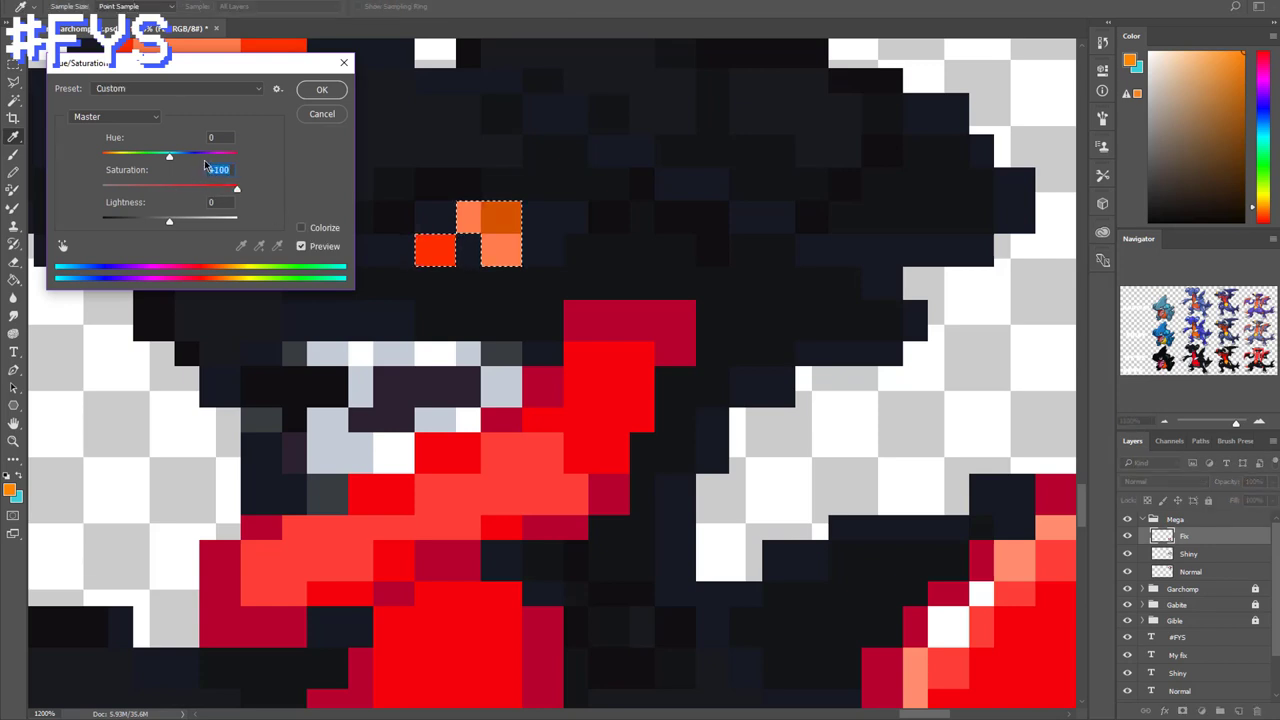
drag(170, 157, 112, 177)
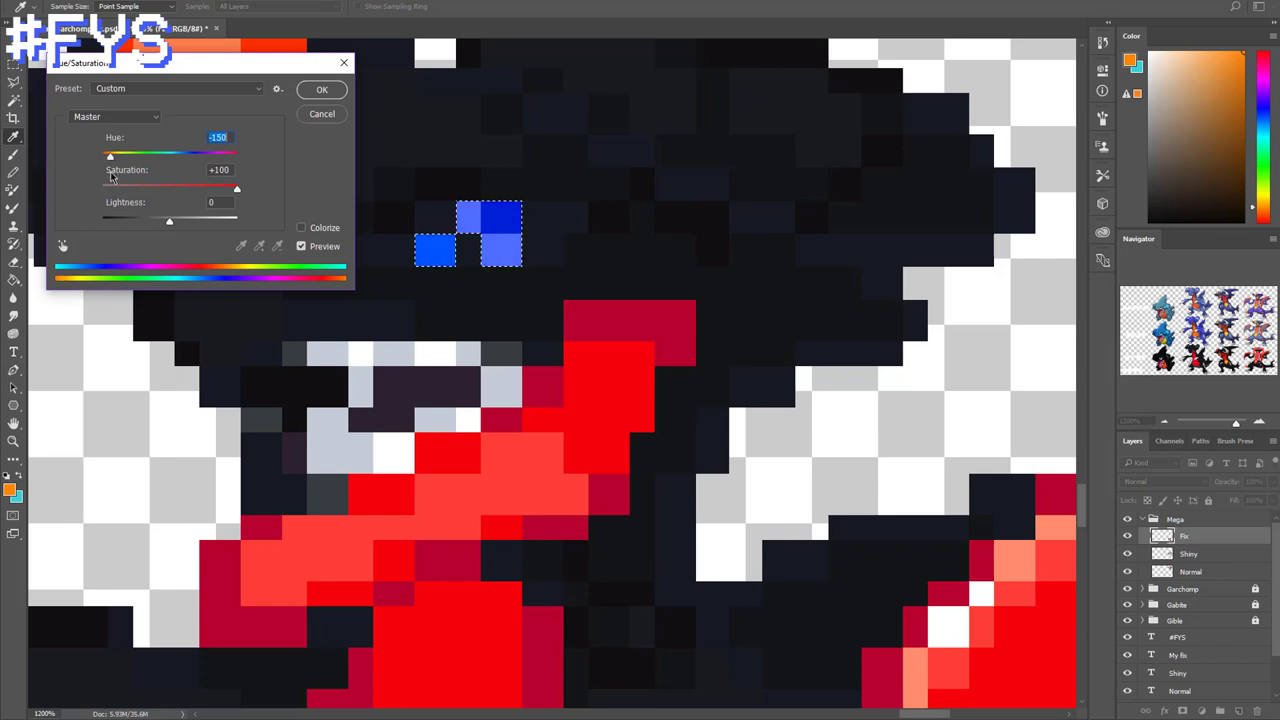
click(322, 92)
key(ctrl+d)
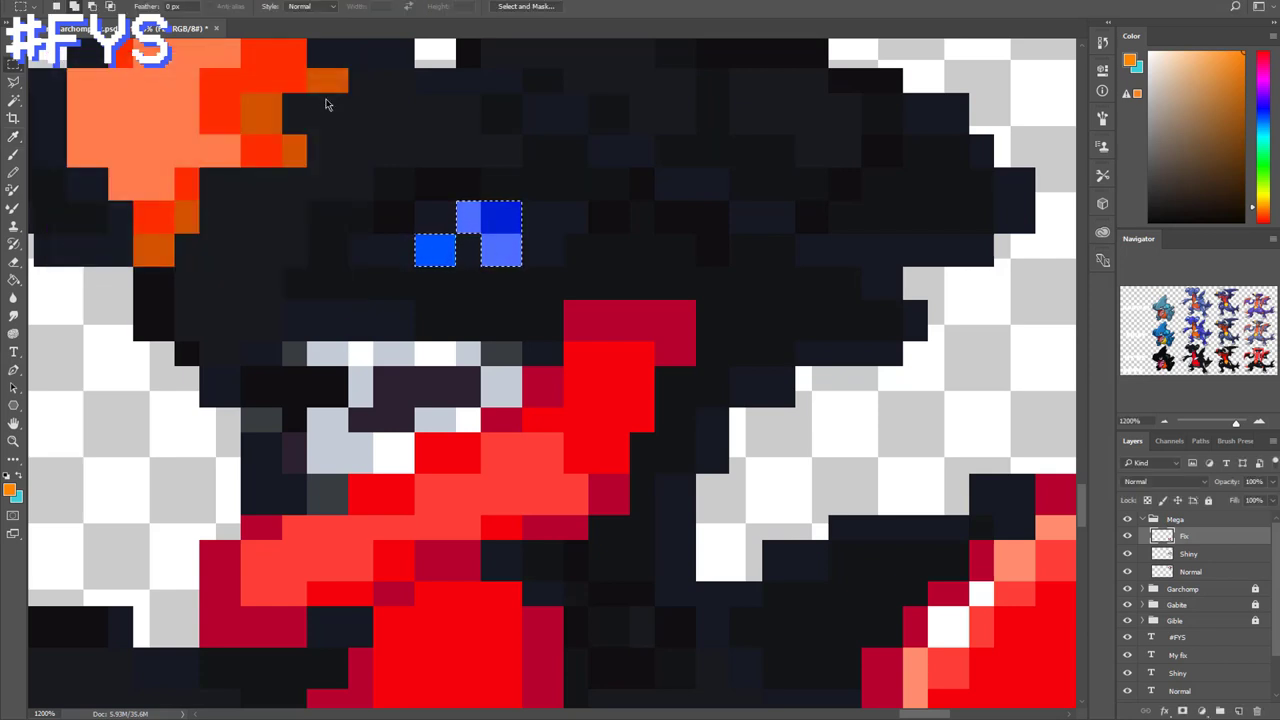
Compare the recolored Mega Garchomp with the normal, shiny and fixed sprites across the whole sheet
key(ctrl+minus)
key(ctrl+minus)
key(ctrl+minus)
key(ctrl+minus)
key(ctrl+minus)
key(ctrl+minus)
key(ctrl+minus)
key(ctrl+minus)
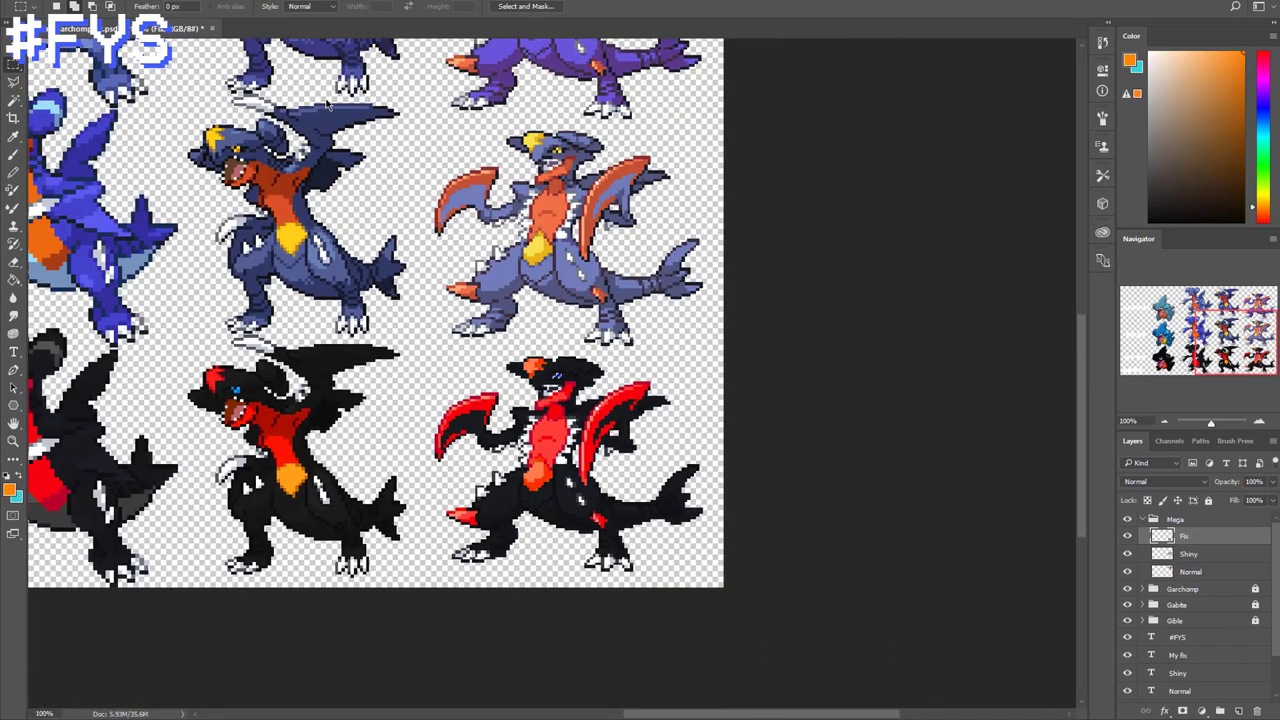
key(ctrl+minus)
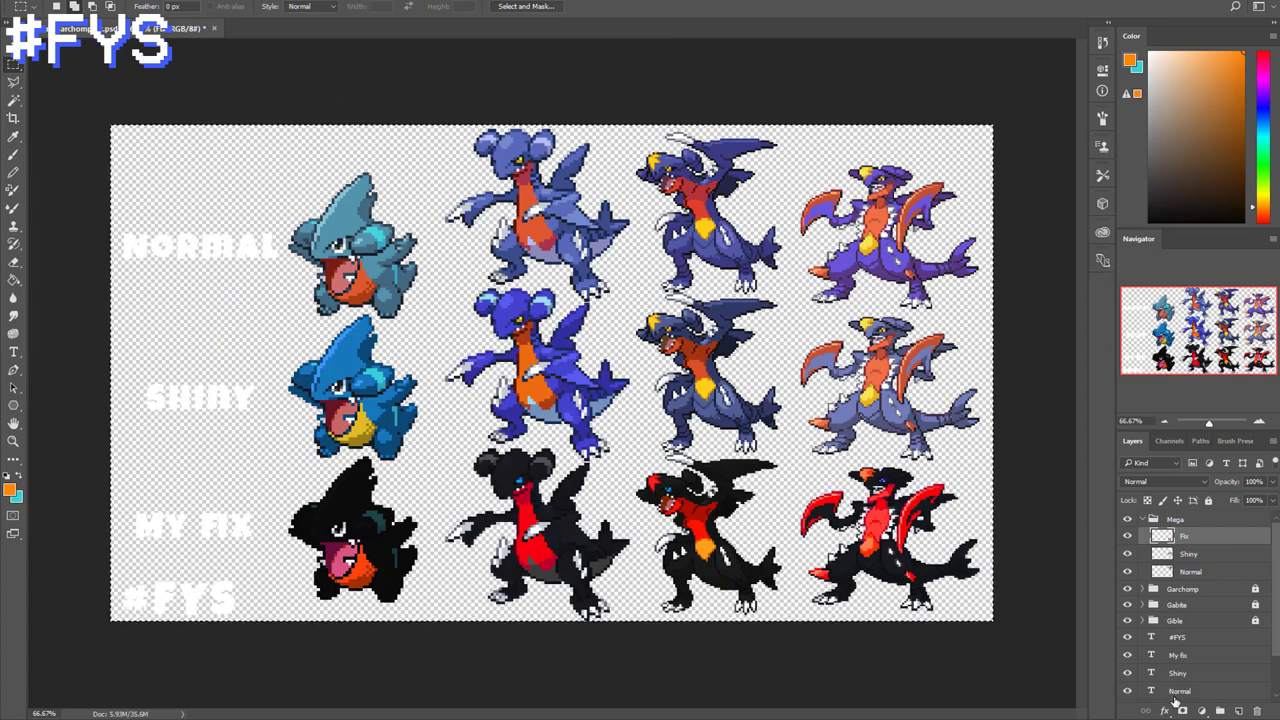
Show the Background layer, make it active and open Hue/Saturation for it
scroll(1176, 690, down, 2)
click(1127, 692)
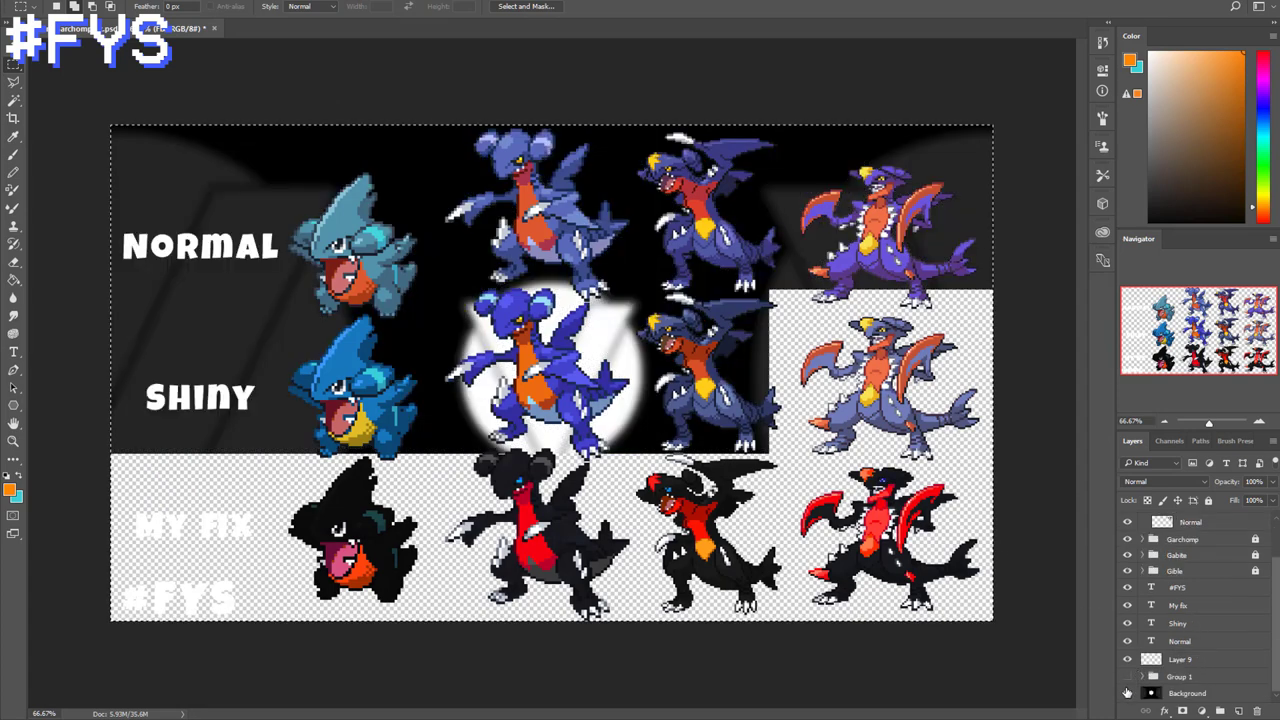
click(1128, 692)
click(1150, 695)
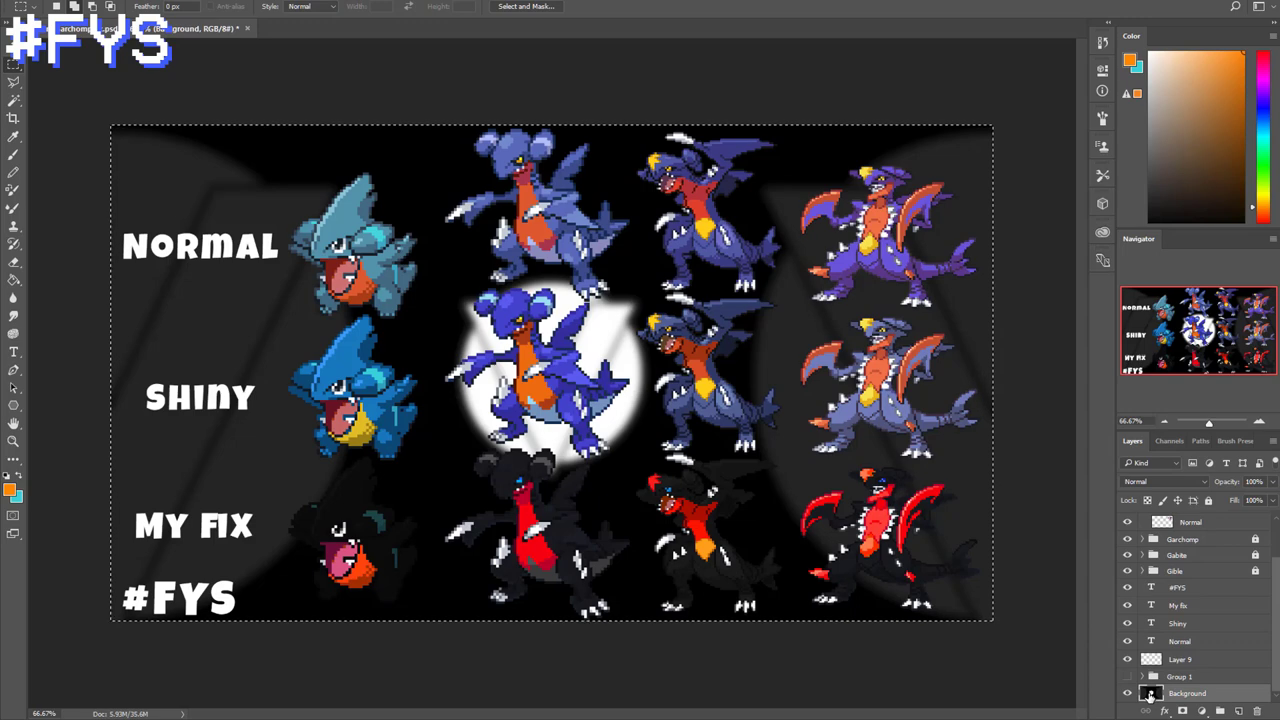
key(ctrl+u)
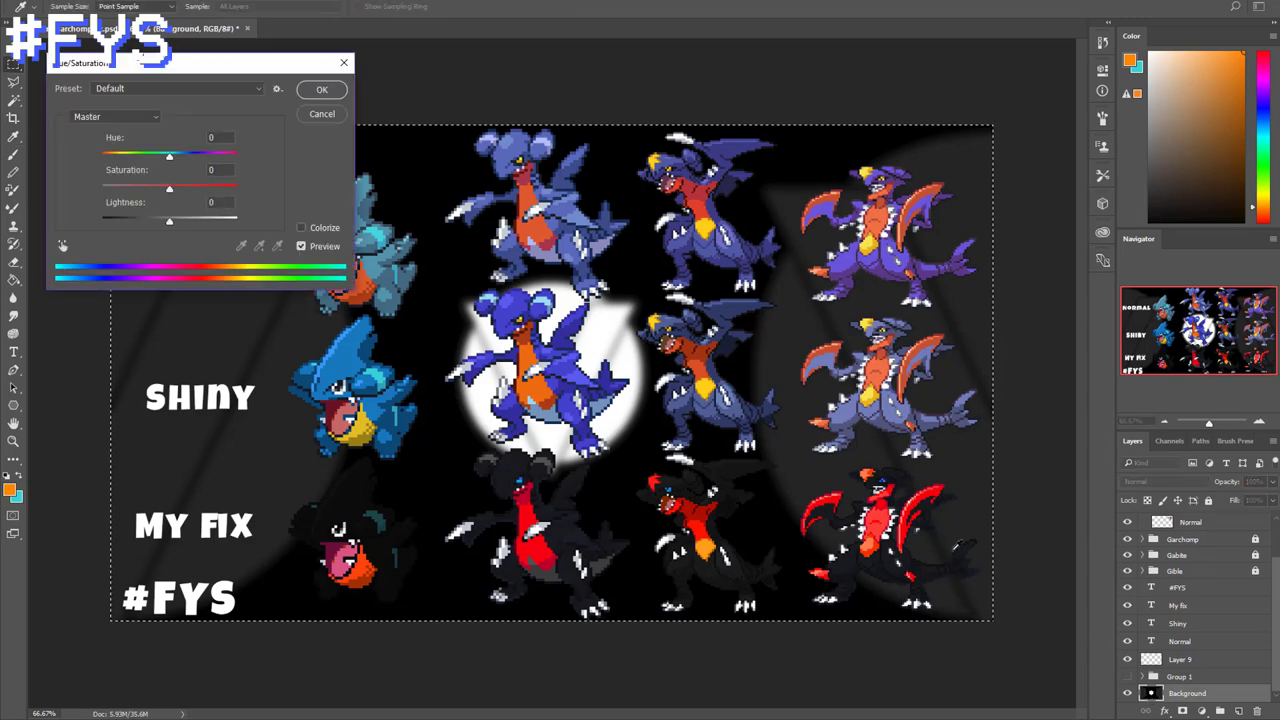